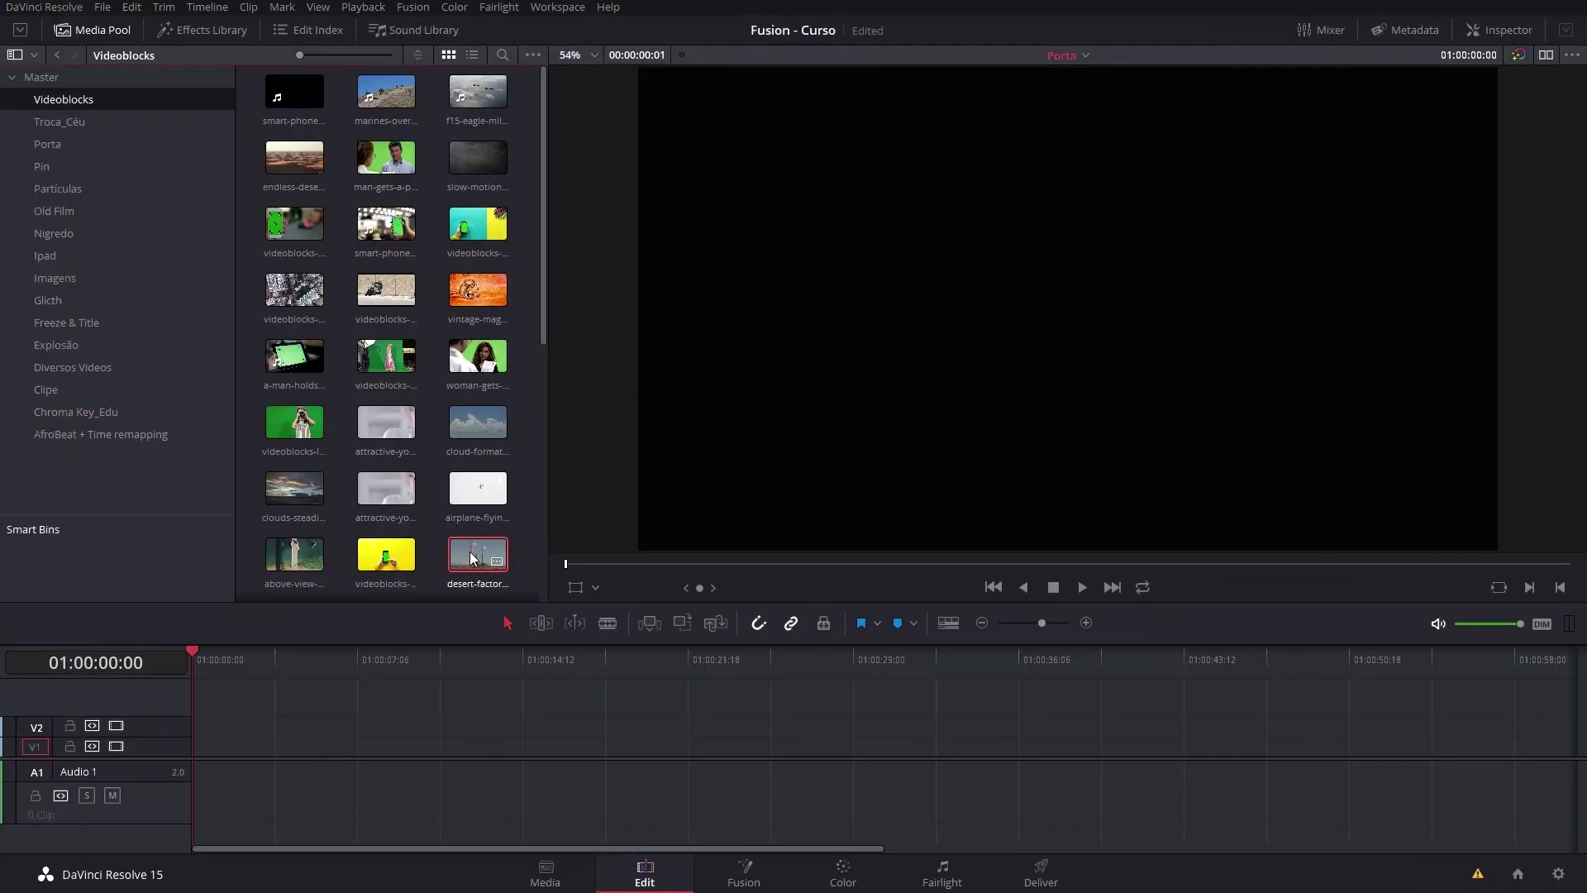
- Drag the desert-factory clip from the Media Pool onto the V1 track of the Edit timeline
mouse_move(473, 556)
mouse_down()
mouse_move(258, 739)
mouse_move(196, 751)
mouse_up()
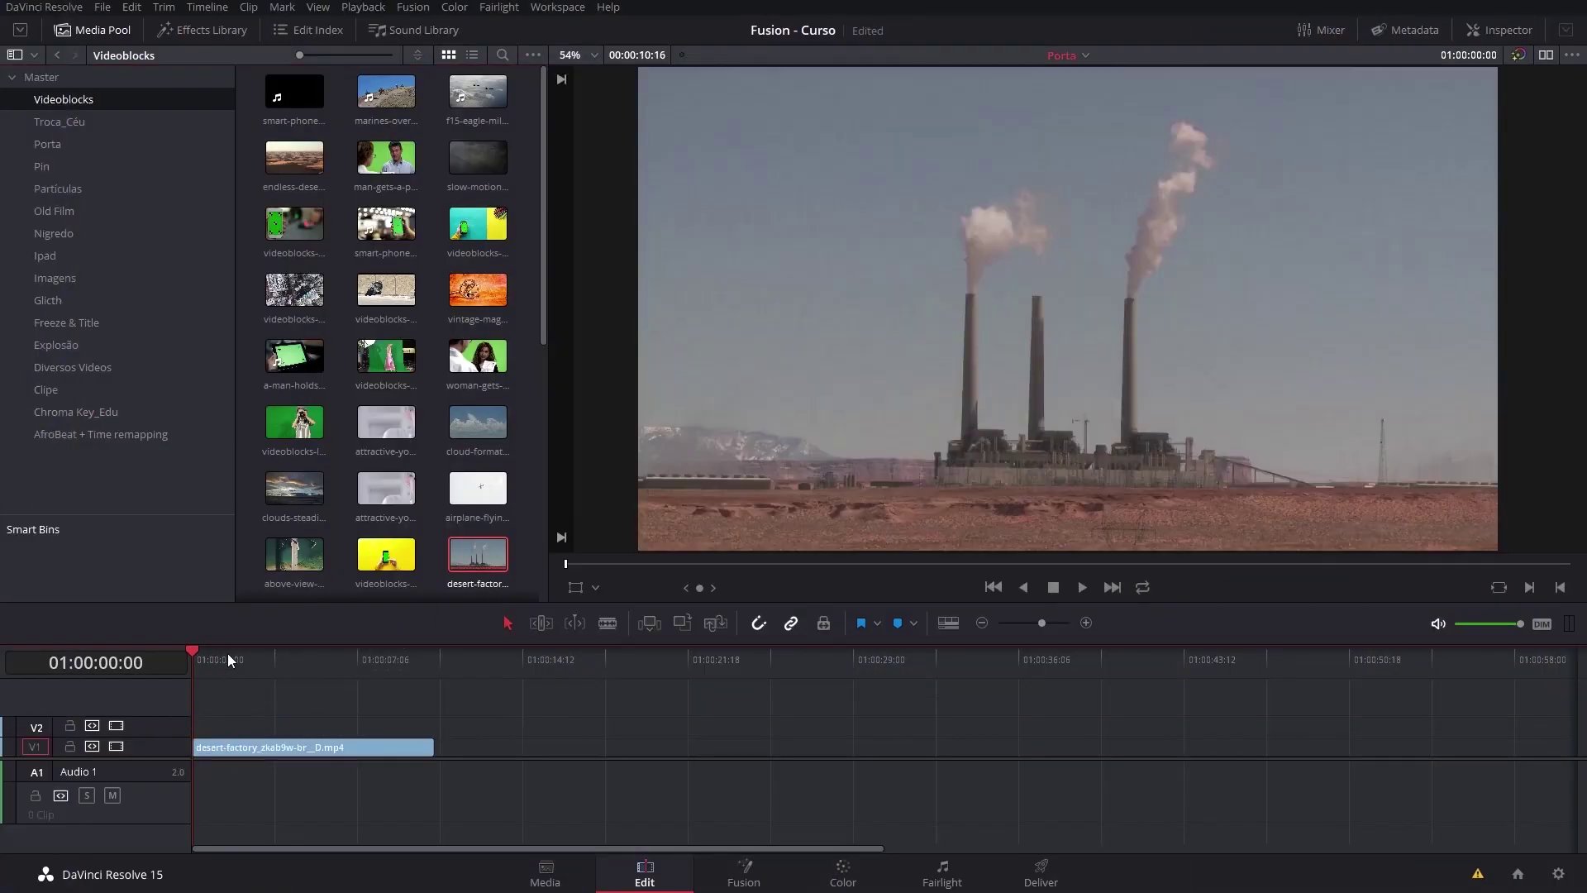
- Select the factory clip on the timeline and open it on the Fusion page
click(285, 666)
click(308, 746)
click(744, 872)
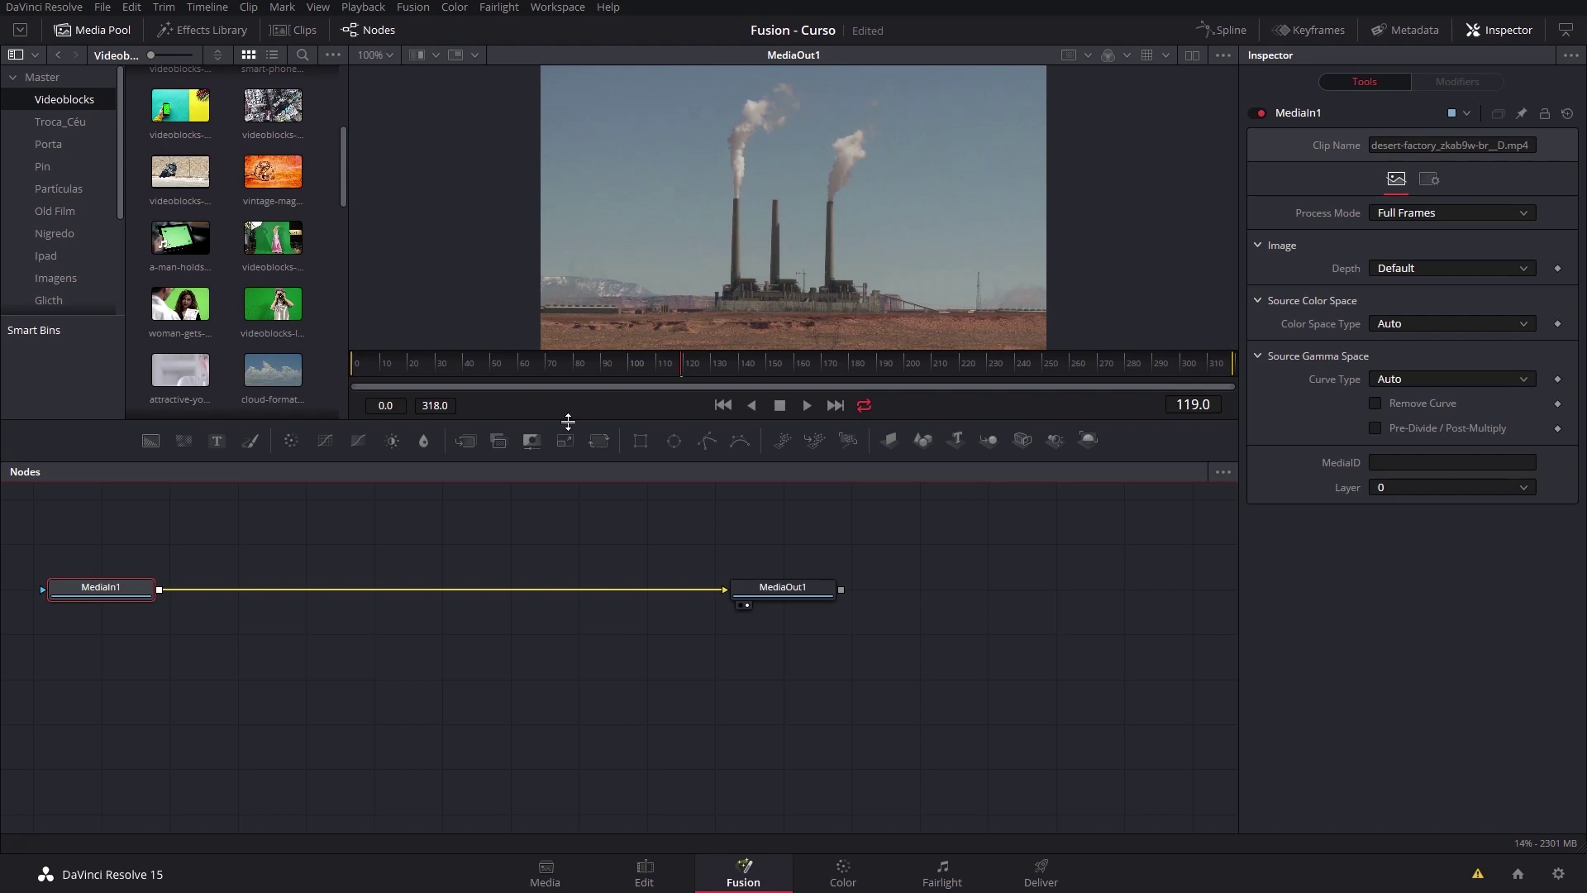
- Enlarge the viewer, remove the extra MediaIn2 node, and hide the Media Pool
drag(568, 422, 568, 578)
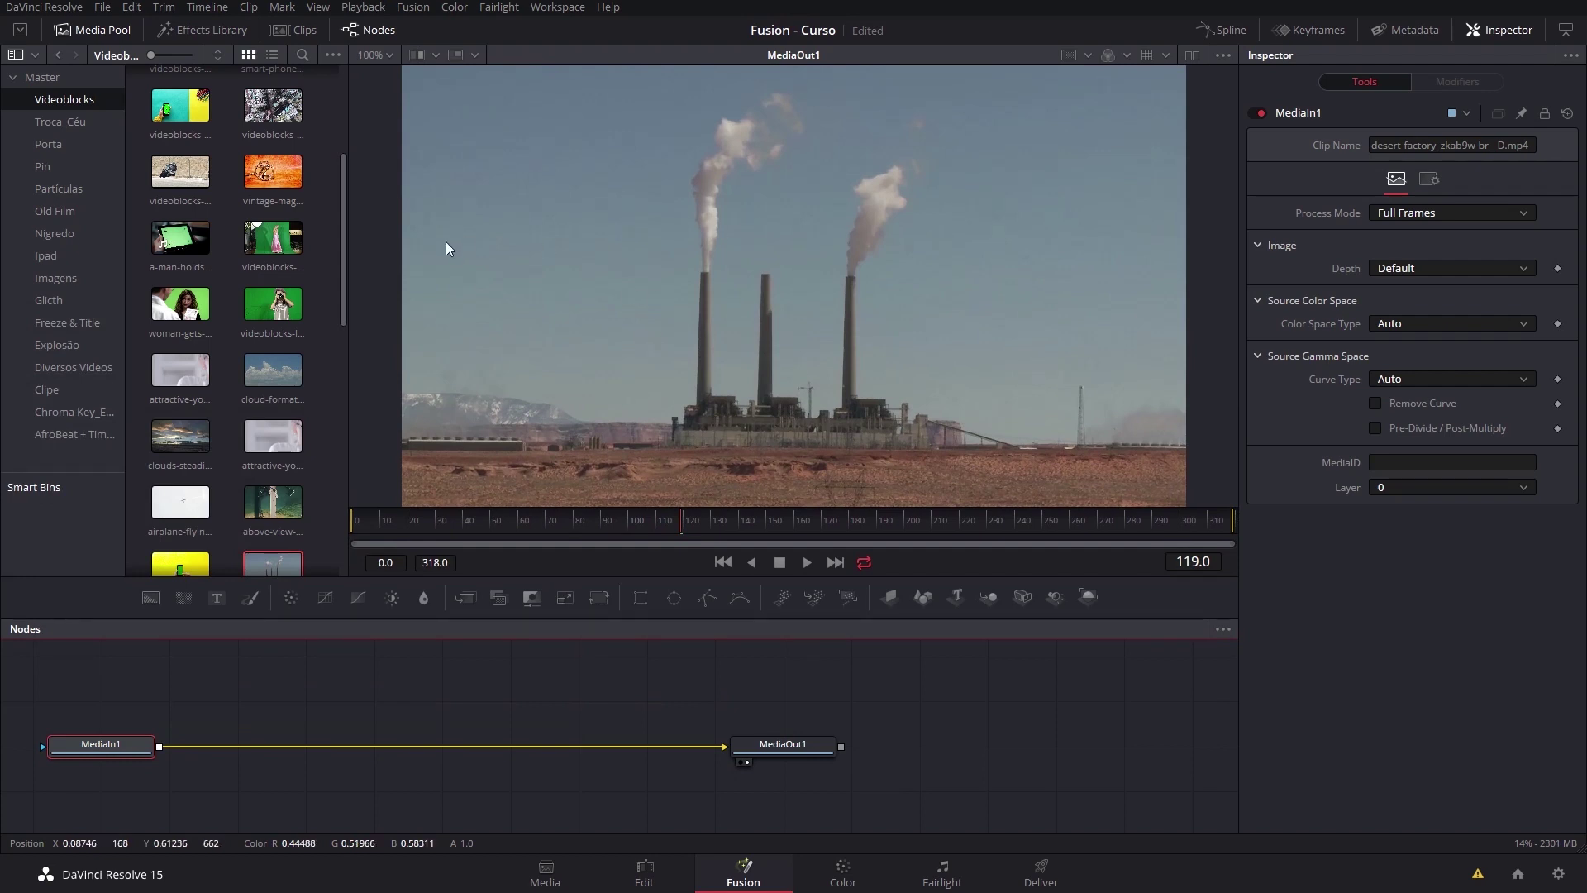
drag(344, 253, 286, 354)
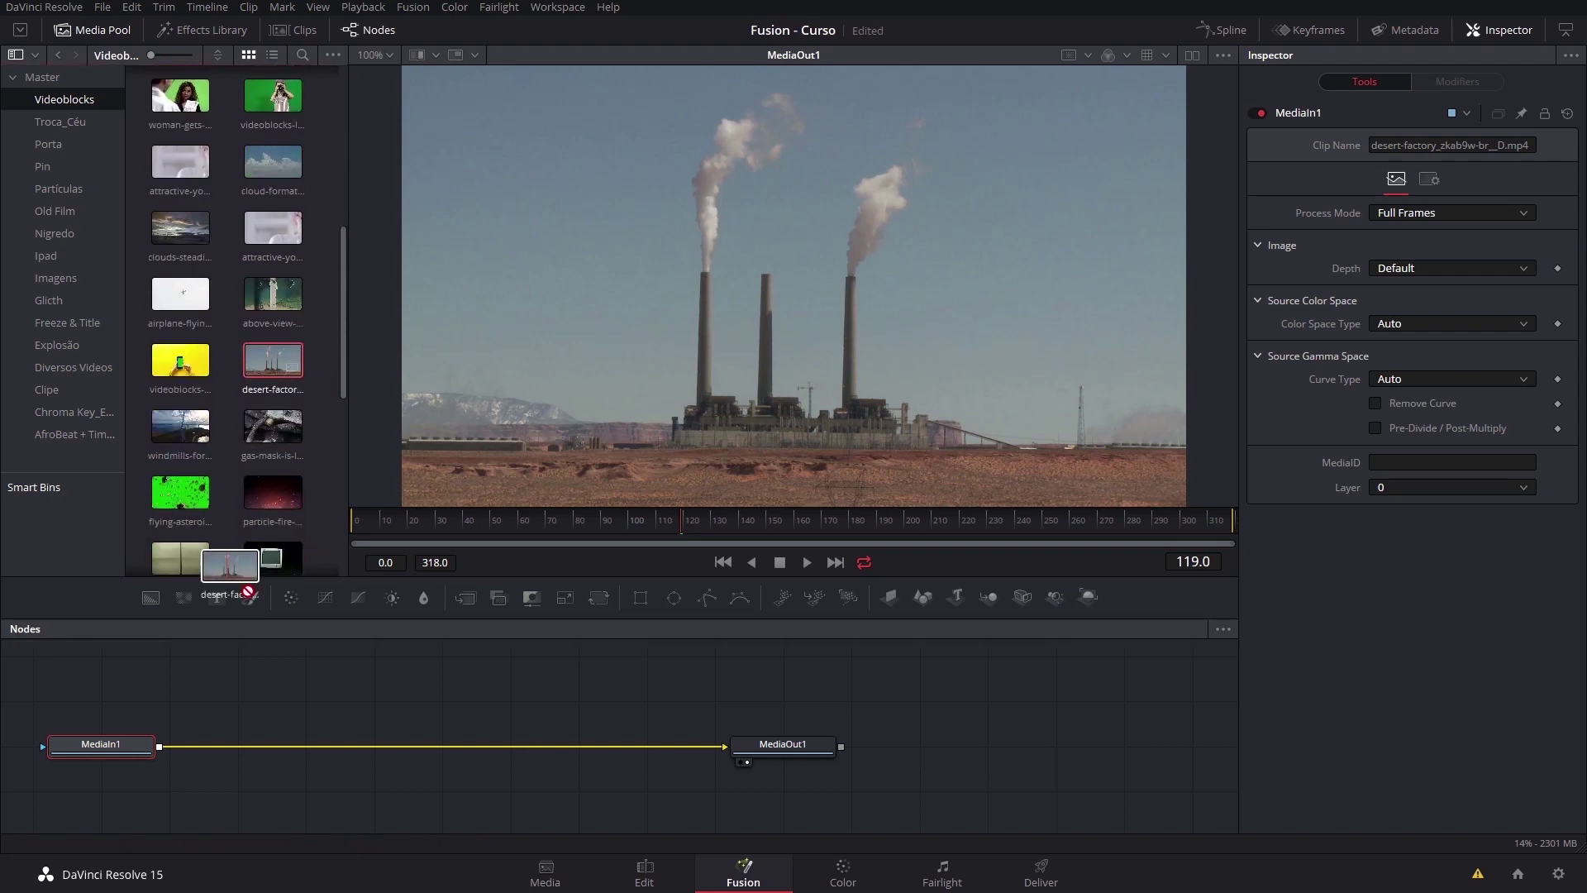
drag(262, 560, 113, 701)
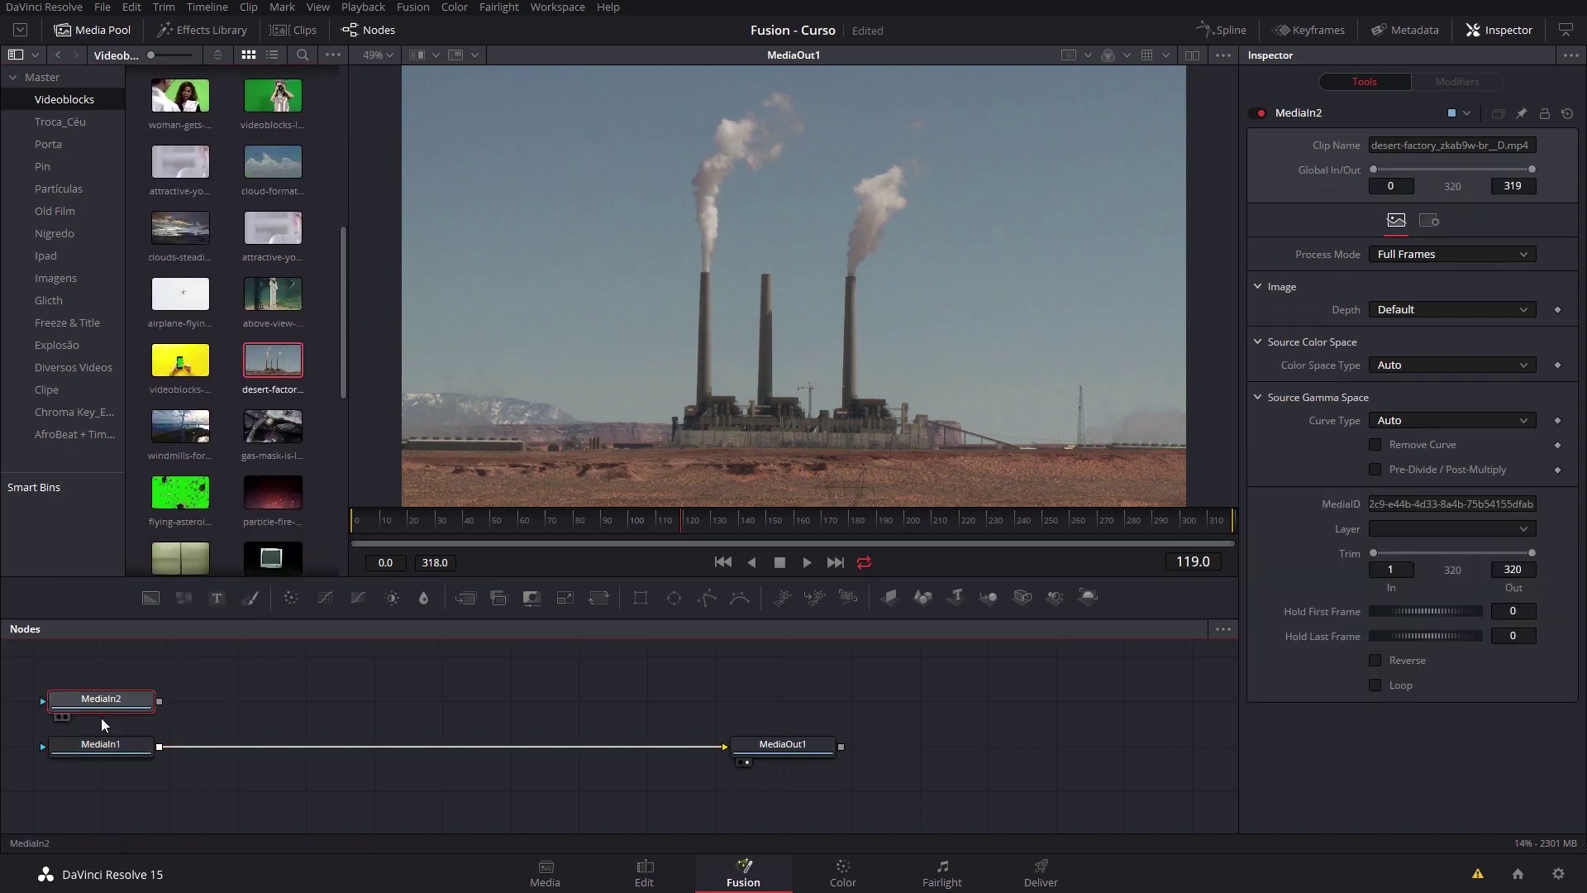
key(Delete)
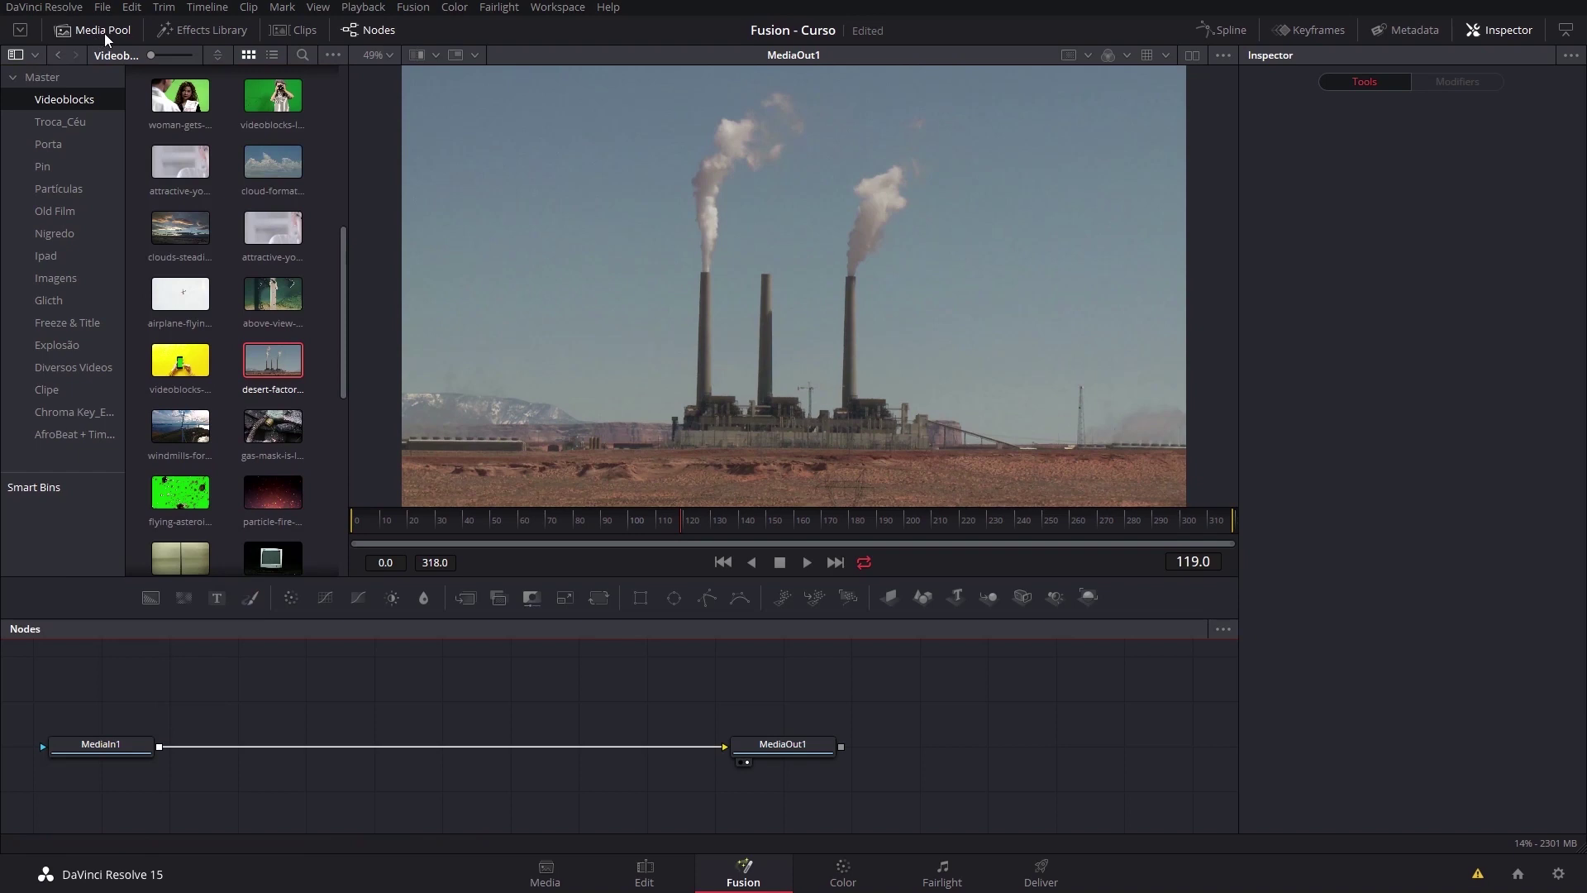
click(104, 33)
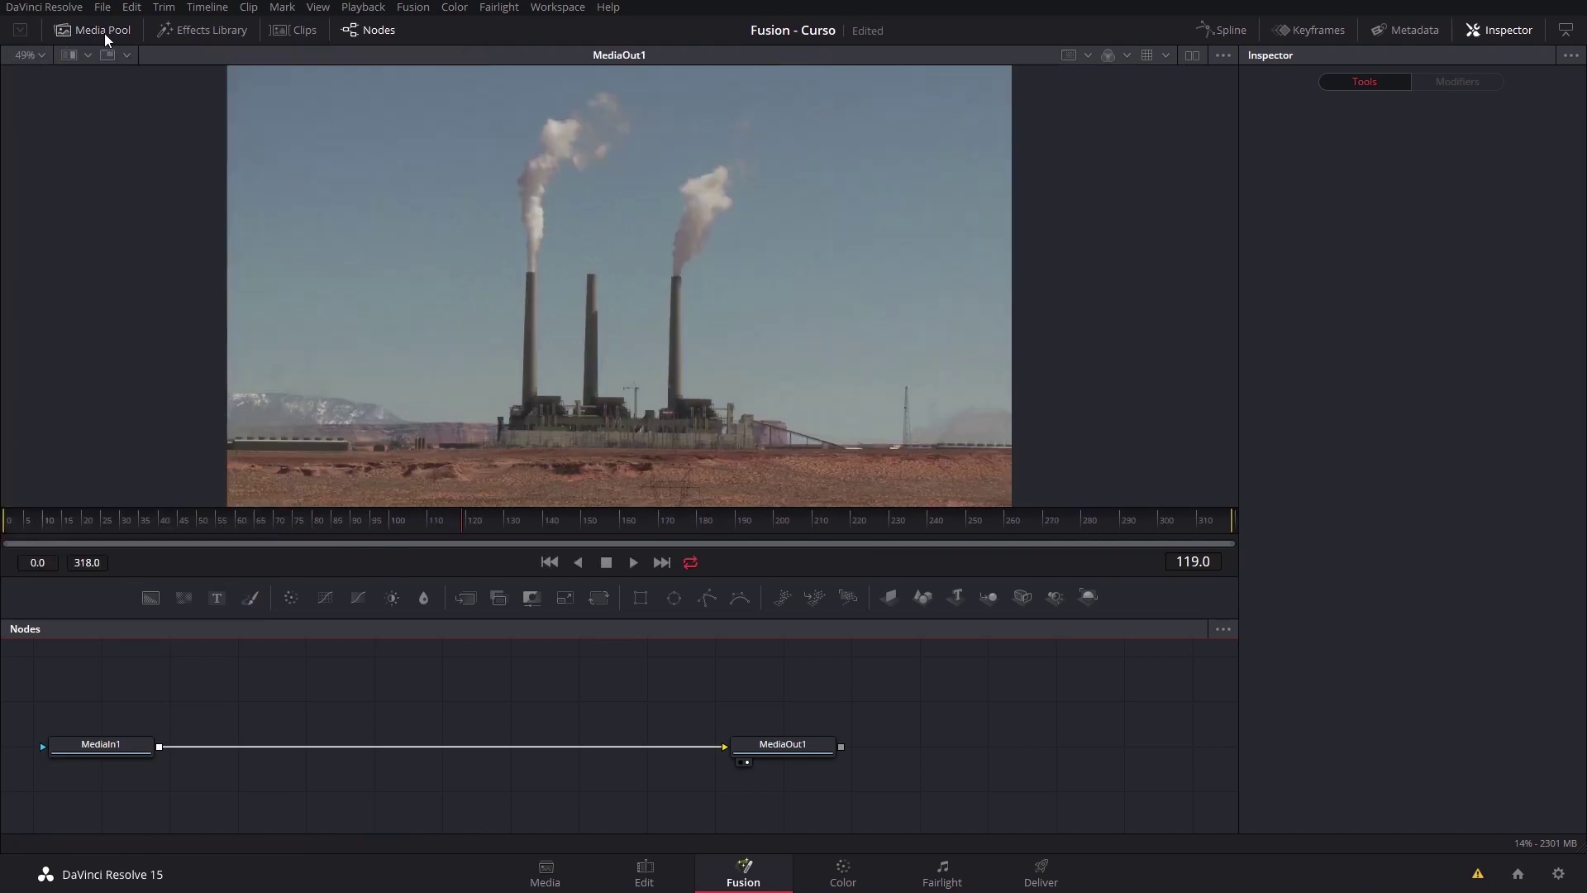
- Delete the pasted MediaIn1_1 test copy, leaving only MediaIn1 feeding MediaOut1
click(97, 744)
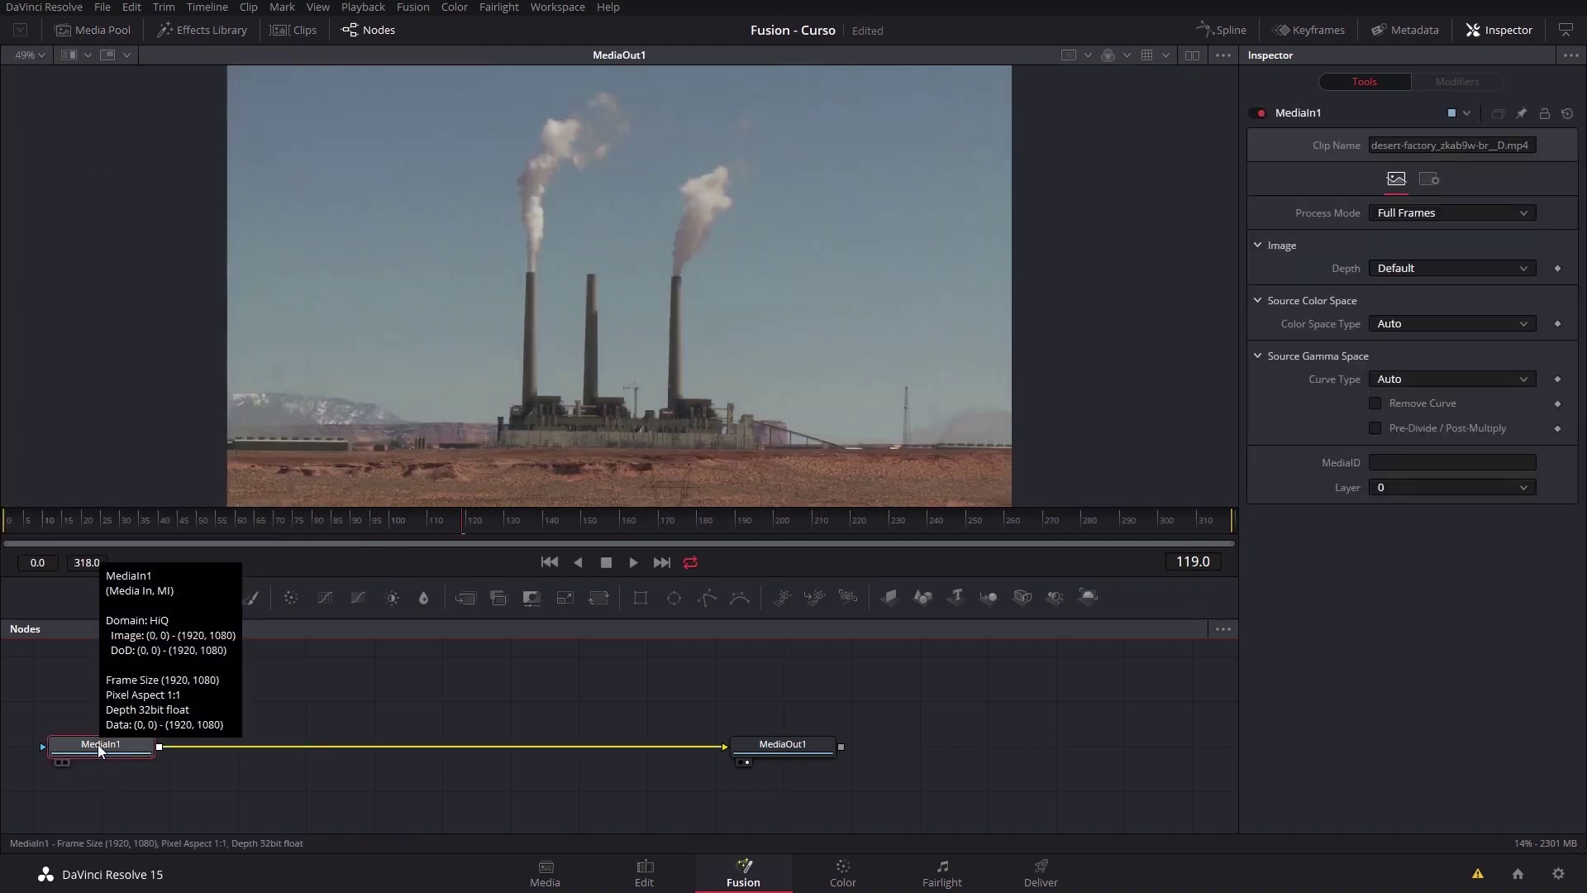
click(76, 681)
key(ctrl+v)
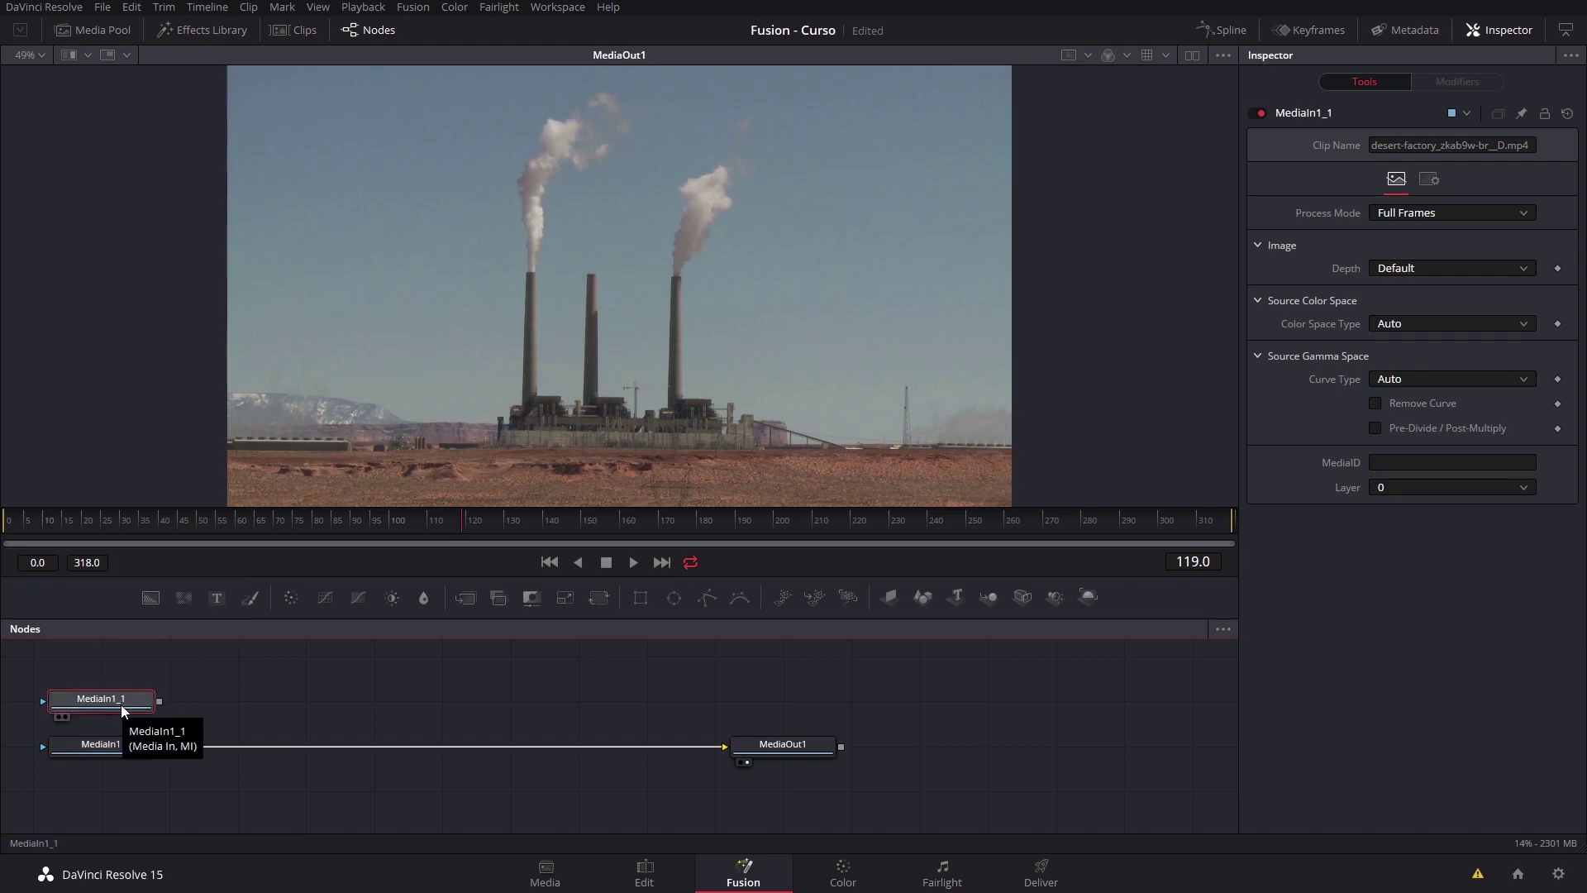
key(Delete)
click(105, 743)
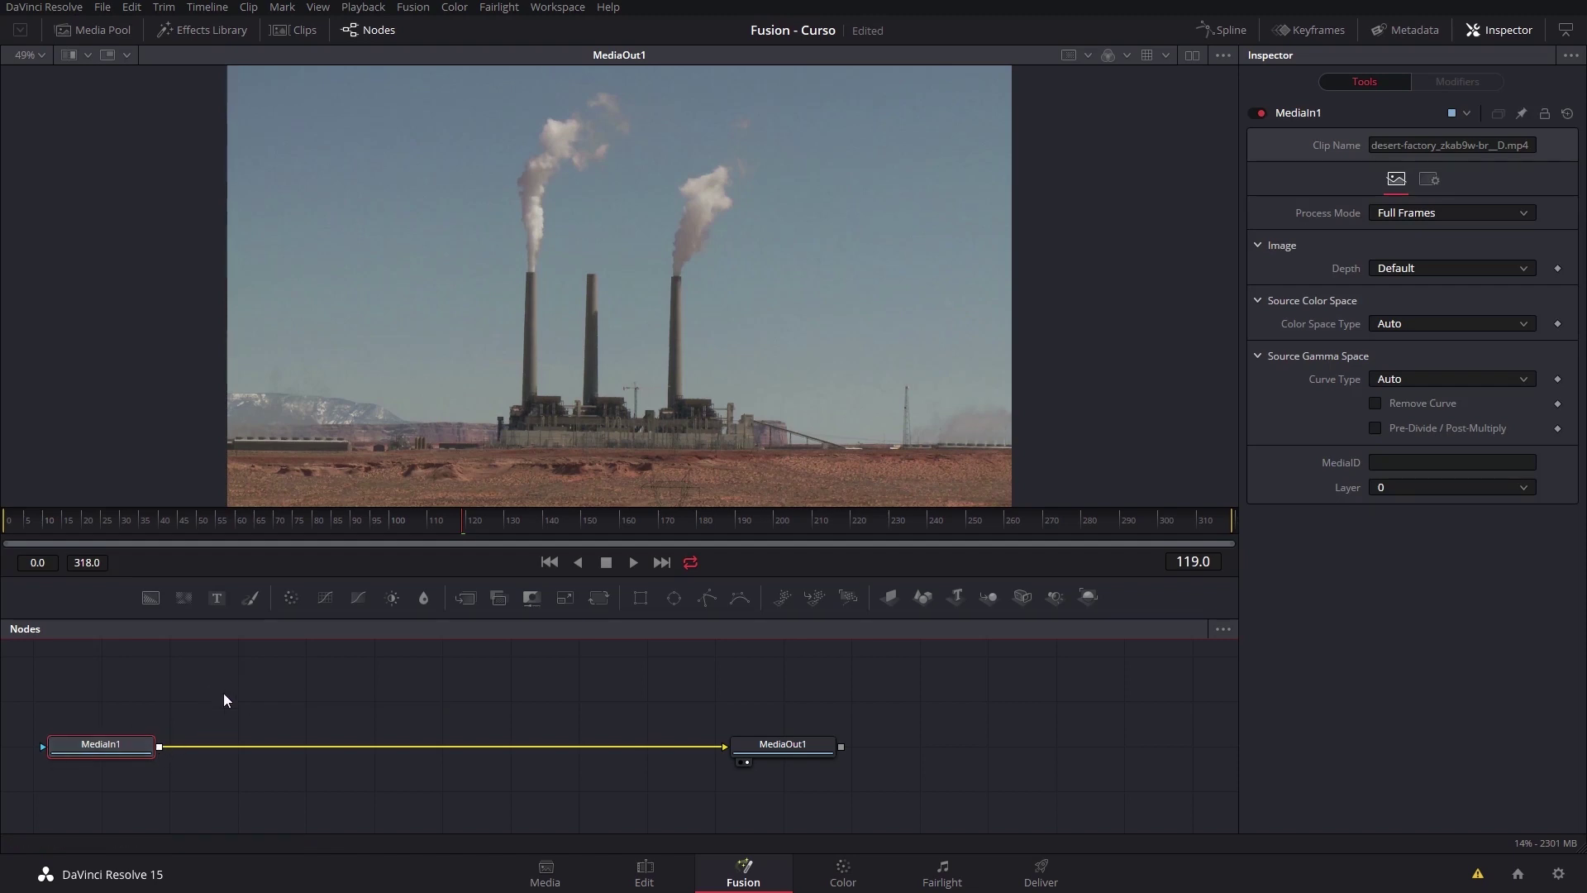
click(466, 613)
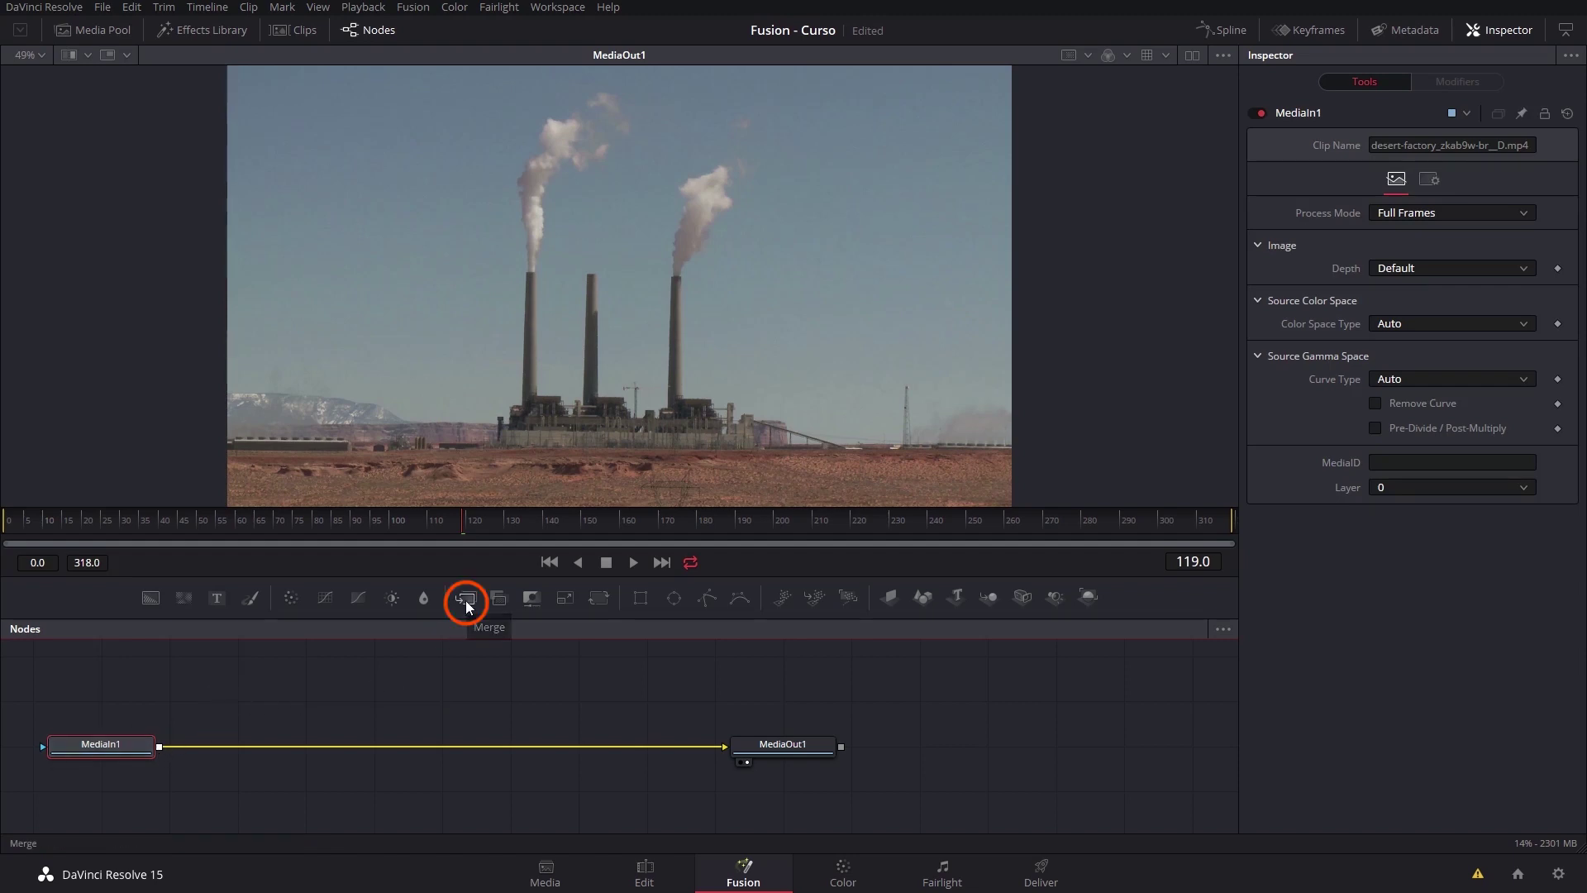
- Browse the Composite tools in the Effects Library and tool search without adding a node
click(217, 30)
click(13, 75)
click(87, 146)
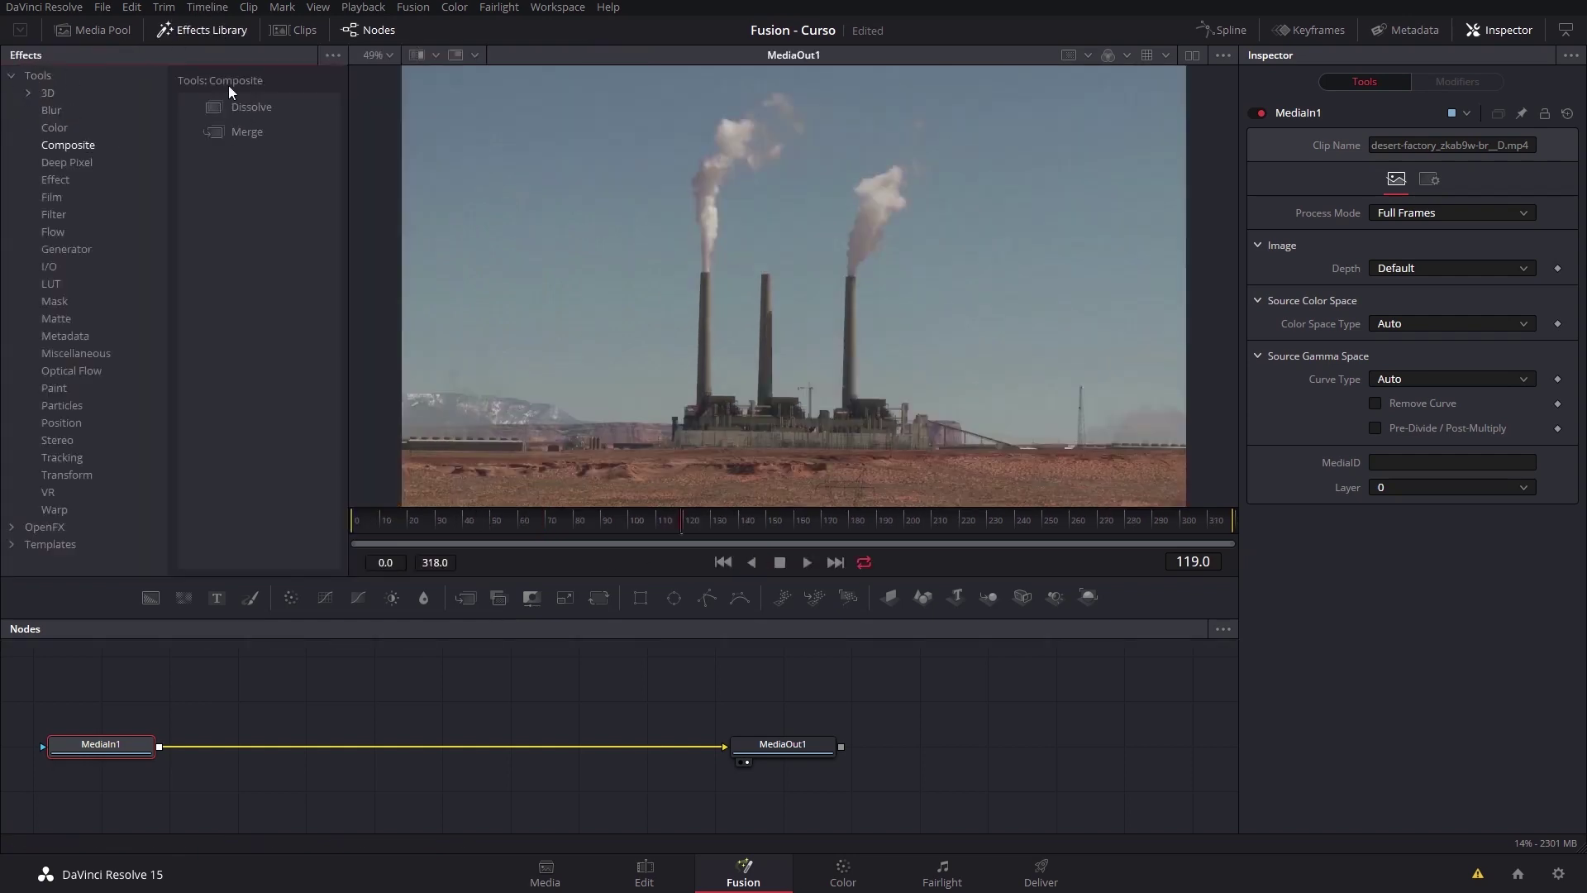
click(206, 30)
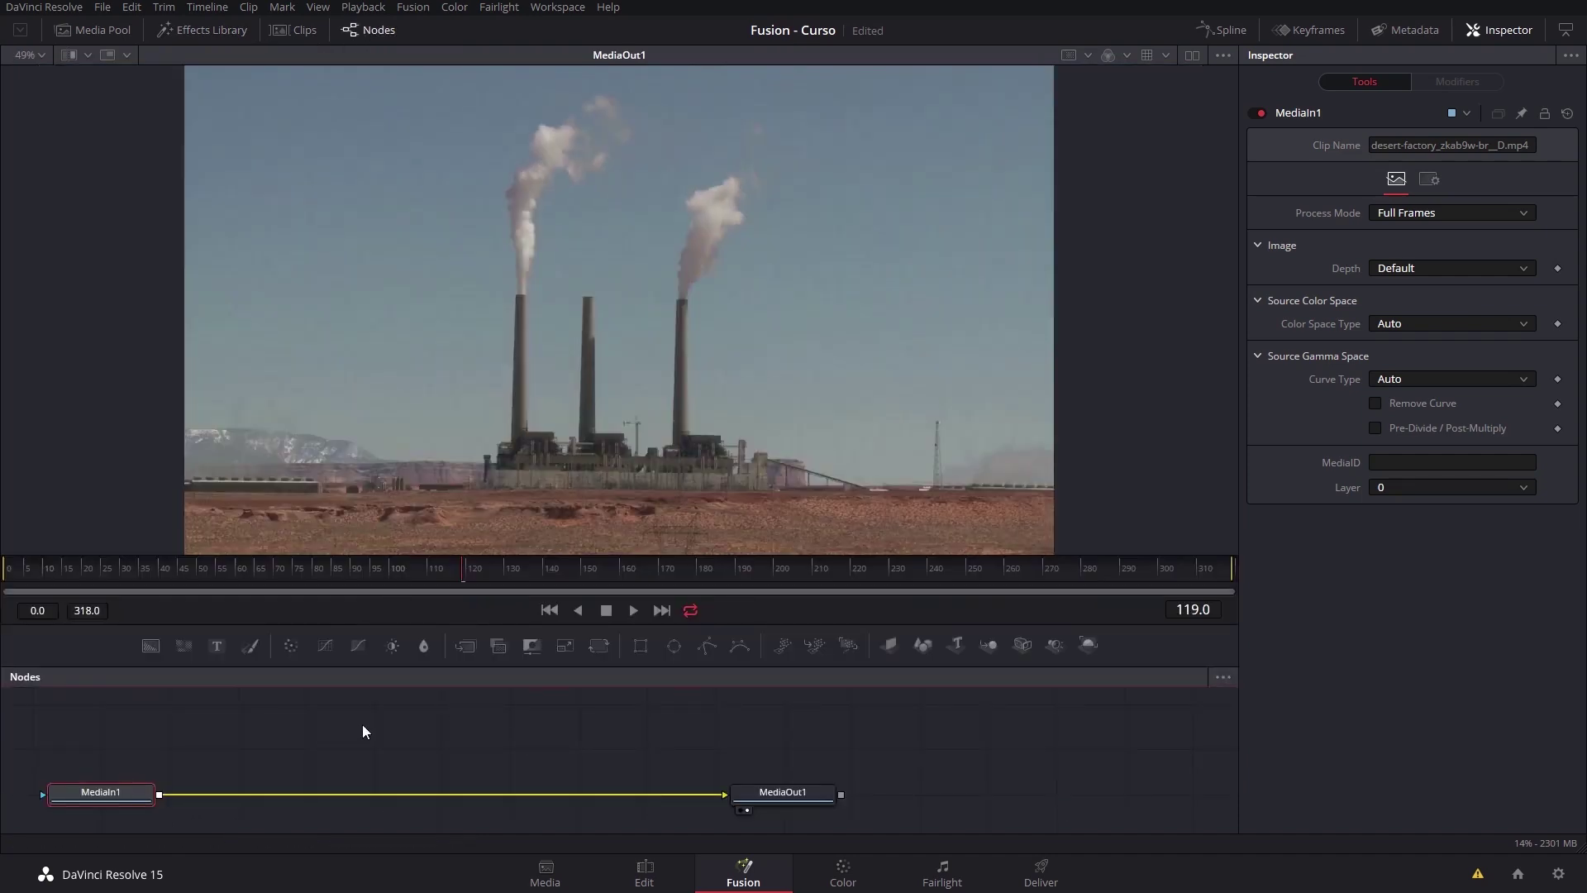
key(shift+space)
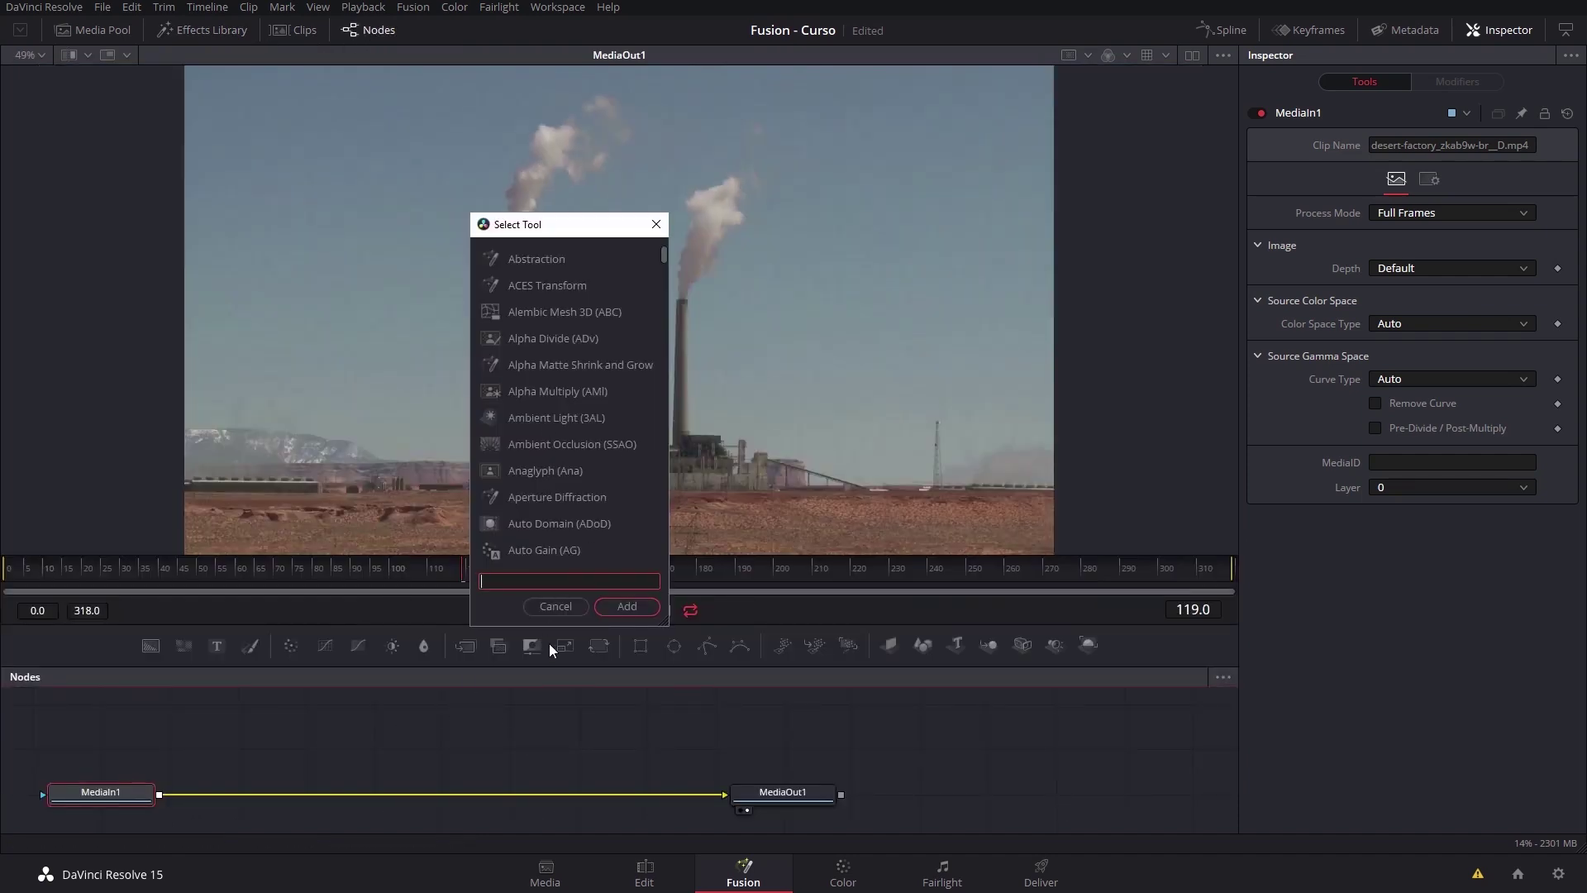
click(558, 607)
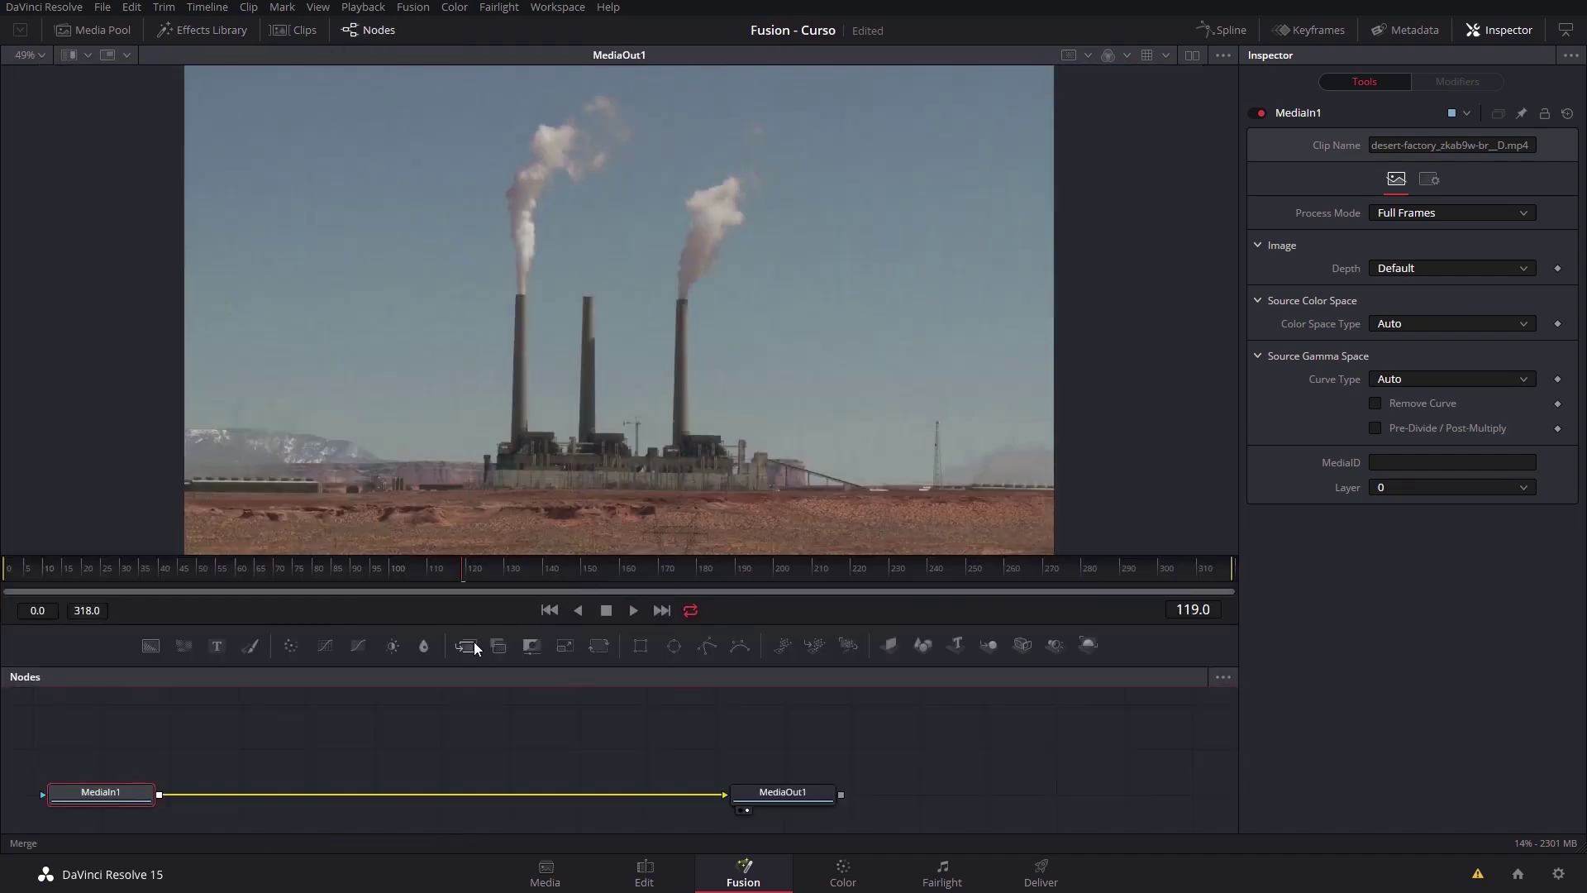
- Insert a Merge node on the MediaIn1–MediaOut1 link and connect MediaIn1 to its foreground input
drag(461, 650, 335, 791)
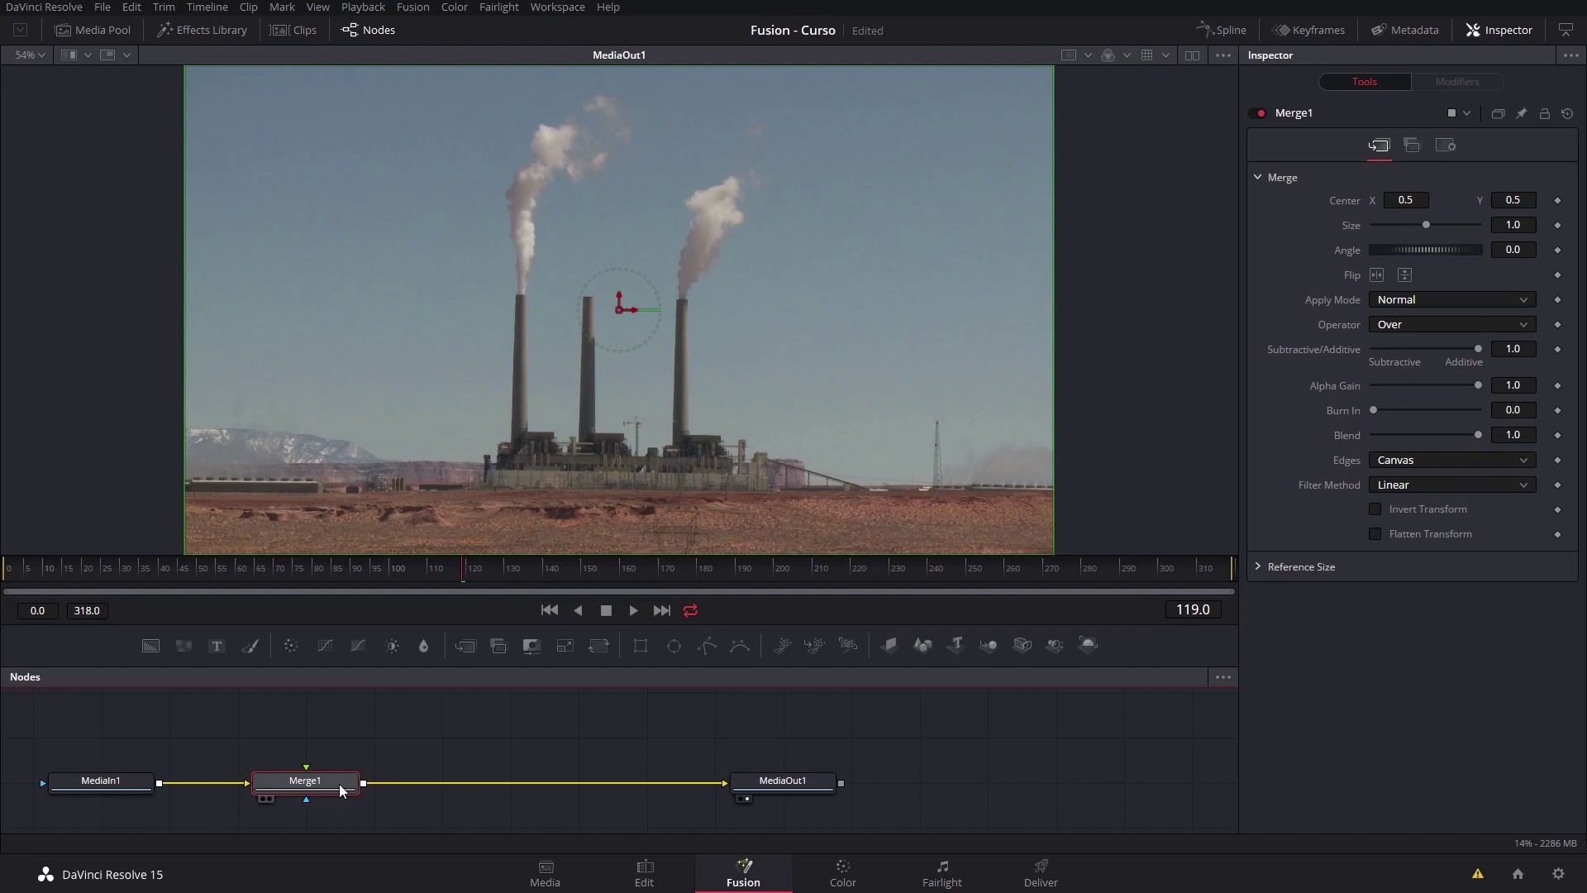
drag(162, 783, 306, 765)
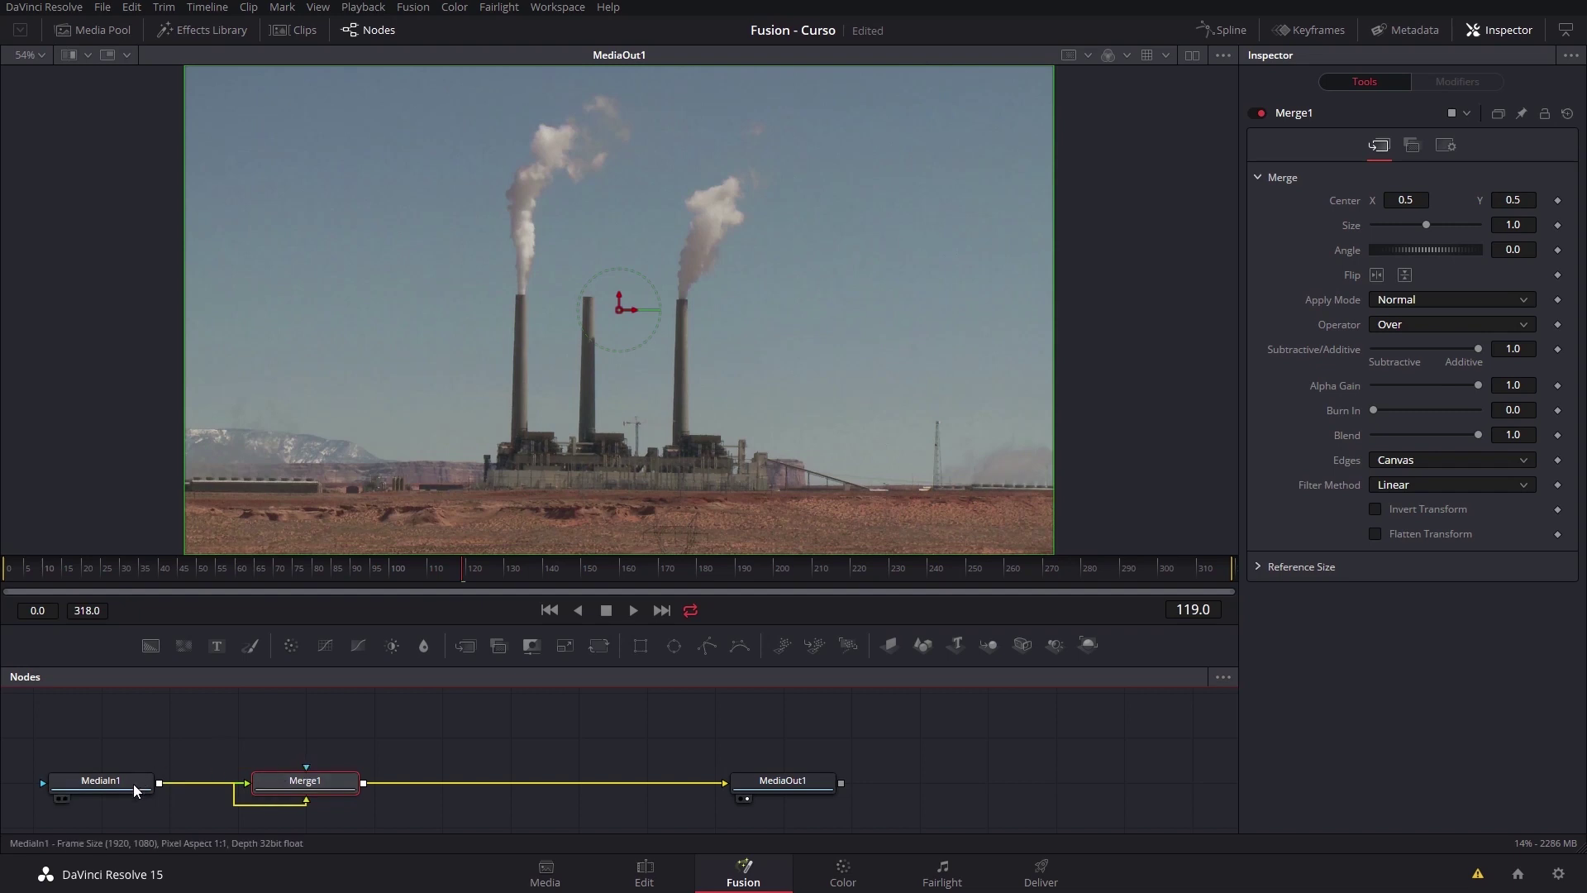
drag(145, 784, 92, 757)
click(78, 738)
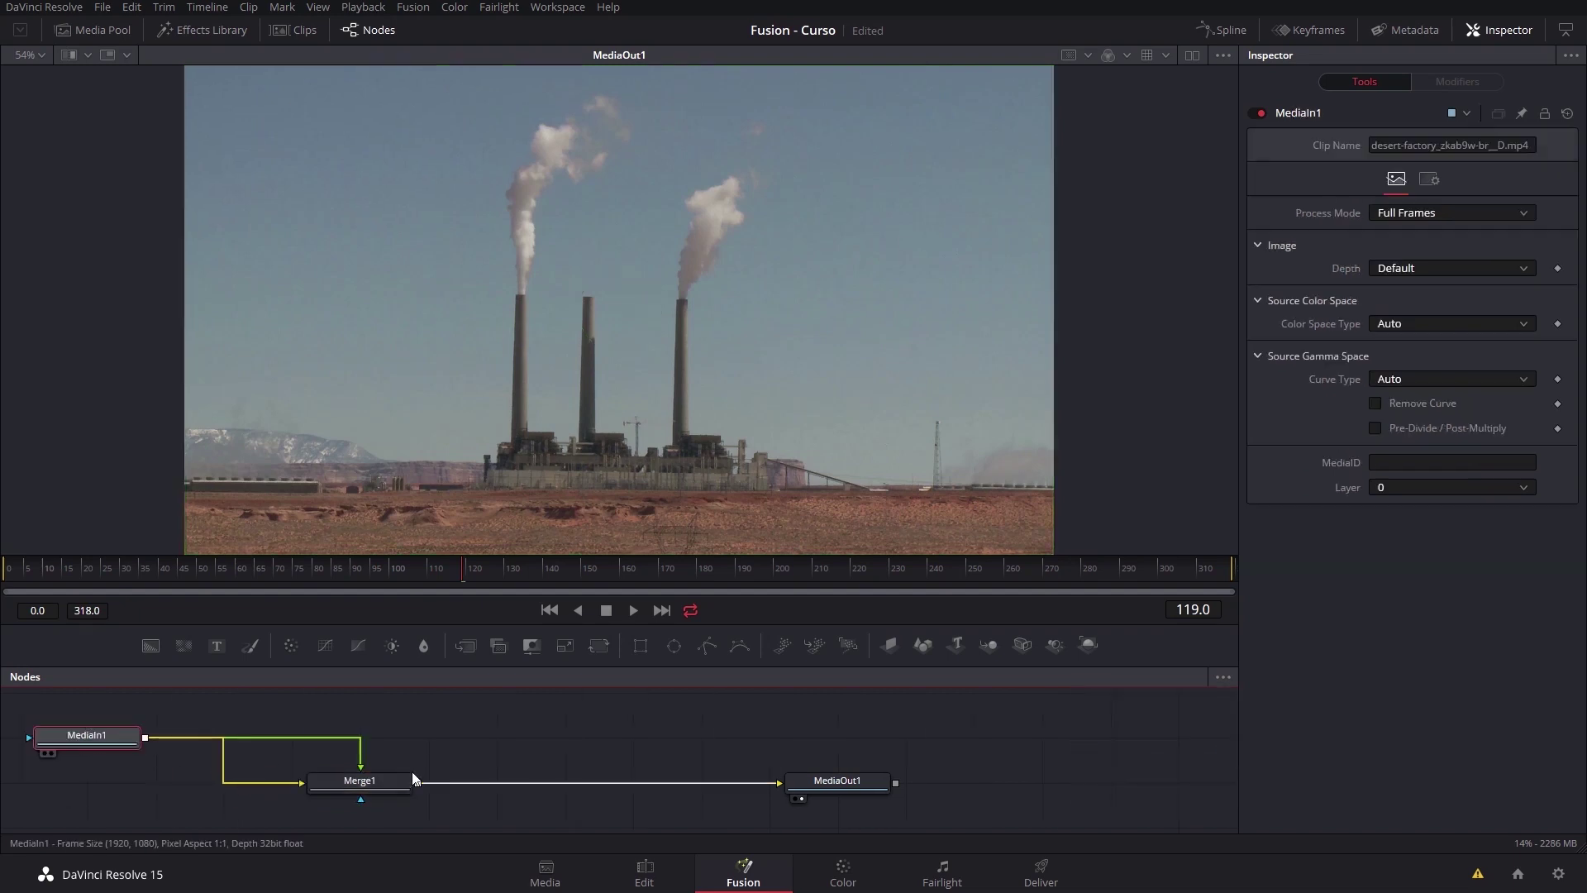
- Pan the graph and inspect Merge1's defaults: Center 0.5/0.5, Size 1.0, Normal, Over
click(357, 783)
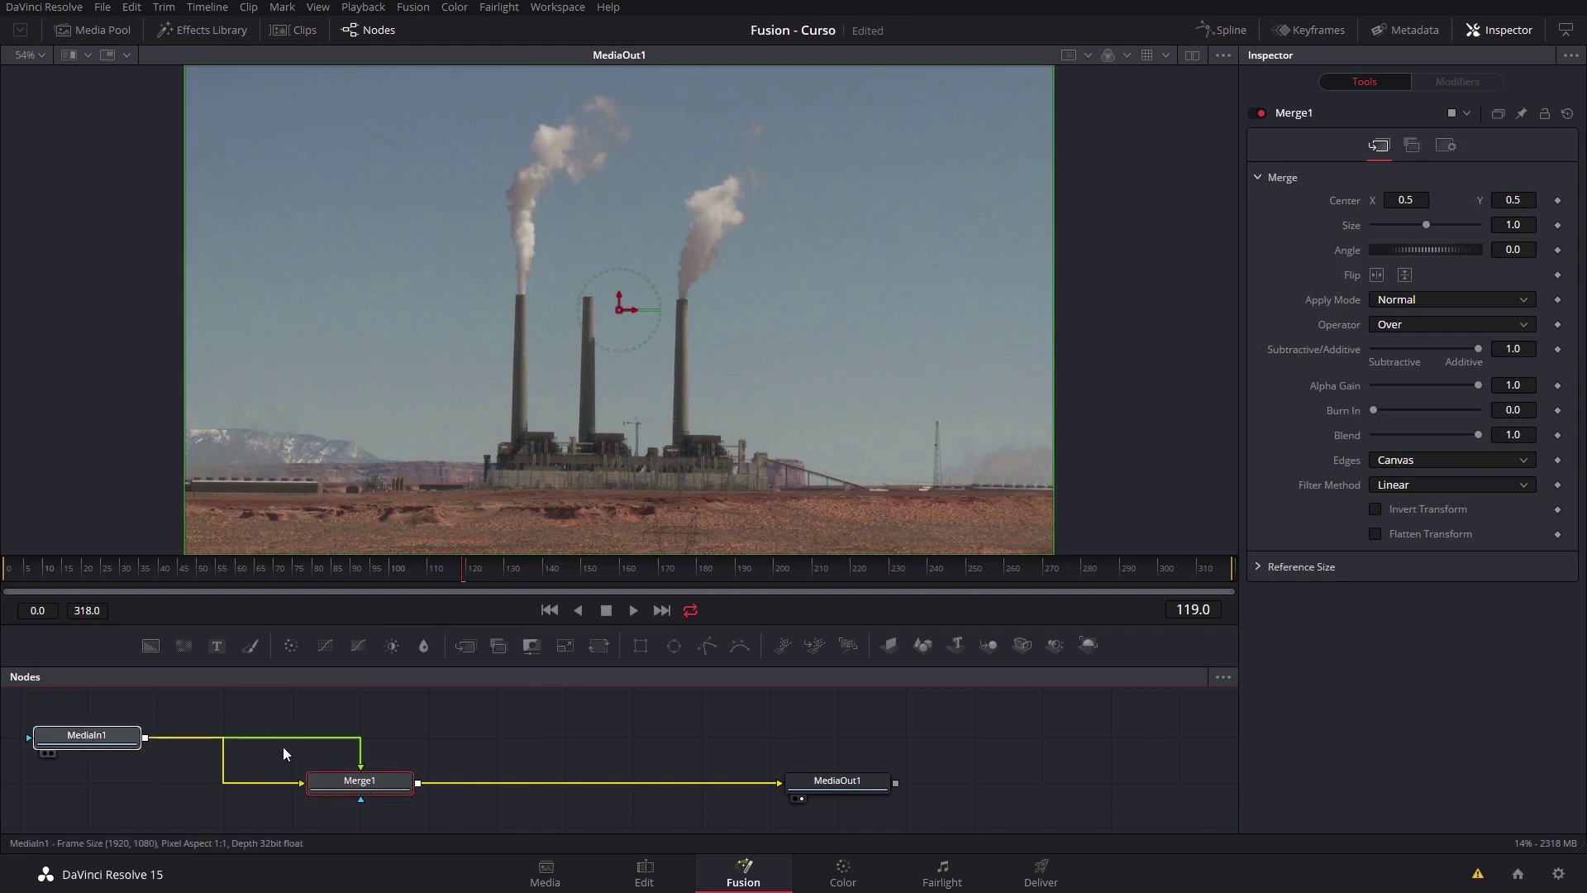
click(124, 738)
drag(496, 748, 587, 757)
click(452, 785)
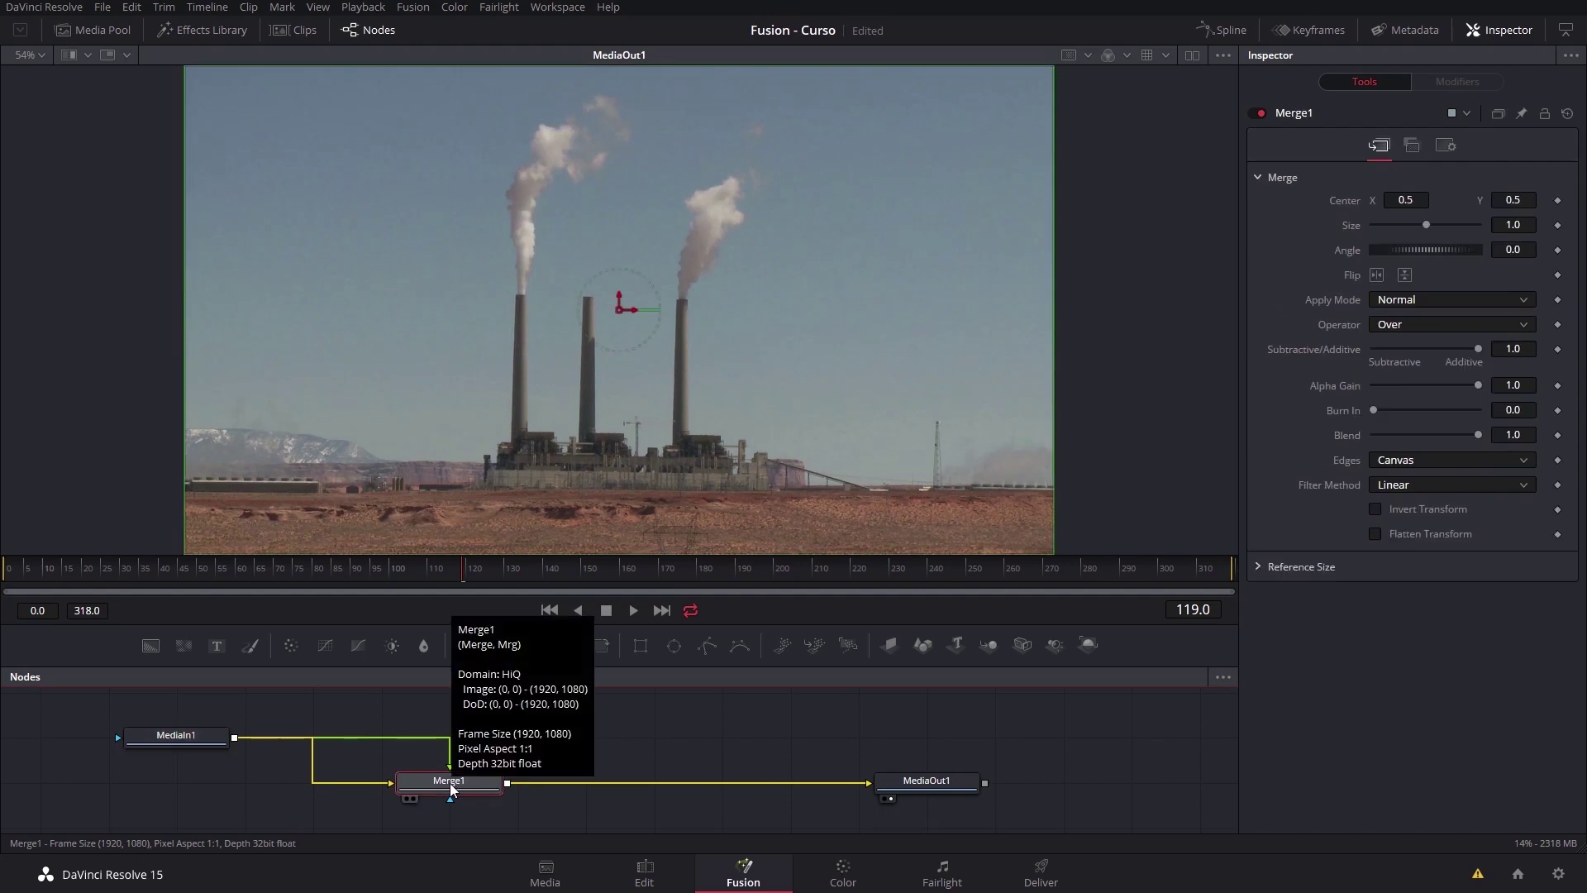
click(1514, 33)
click(1501, 33)
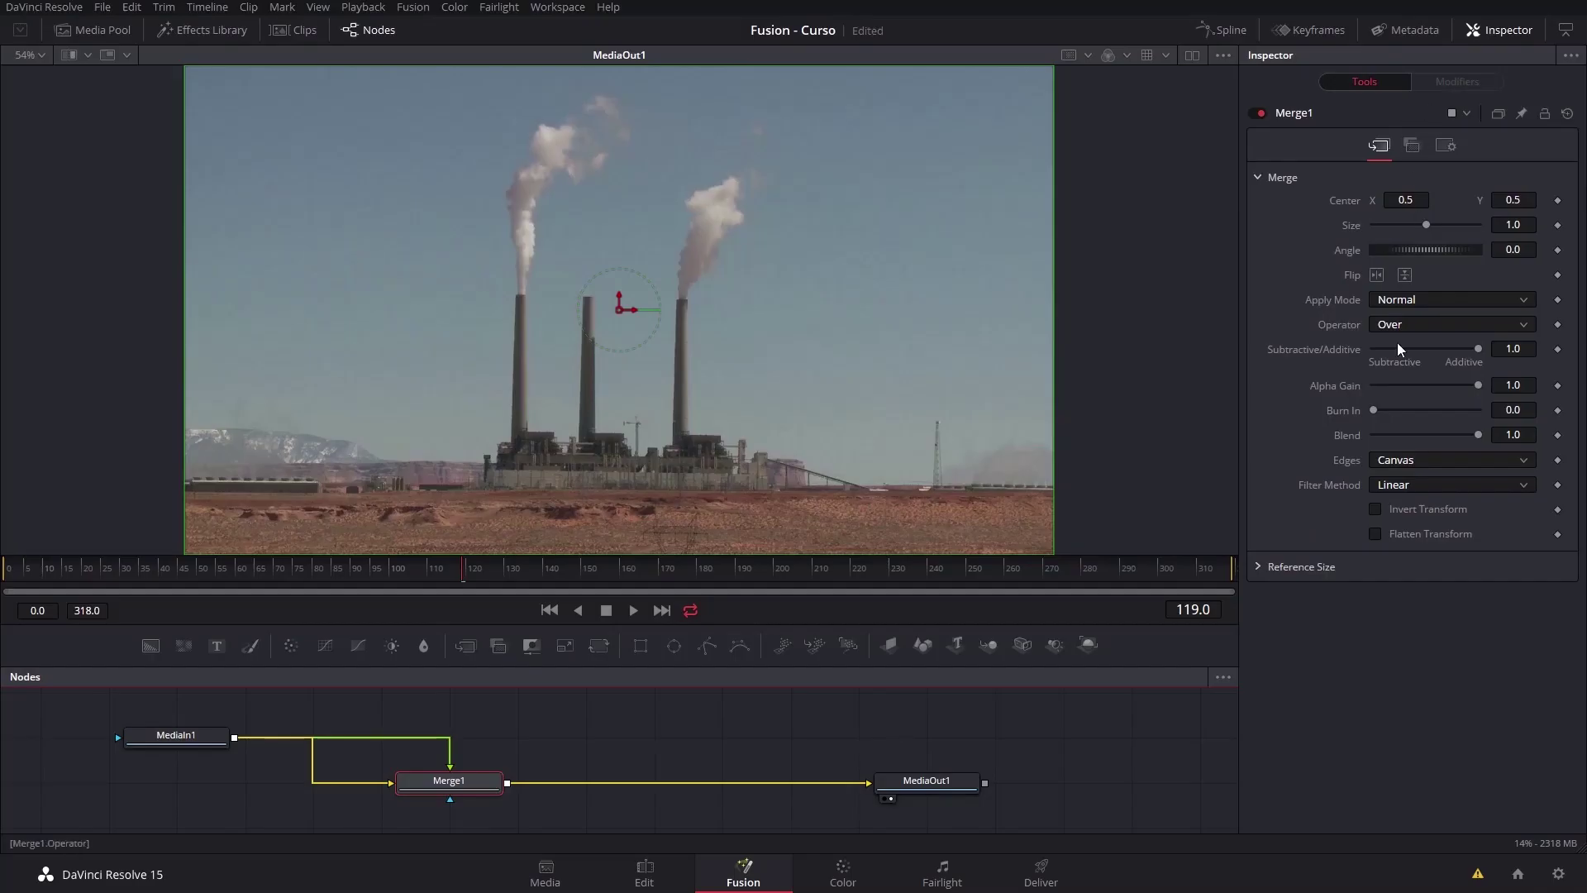
click(1411, 486)
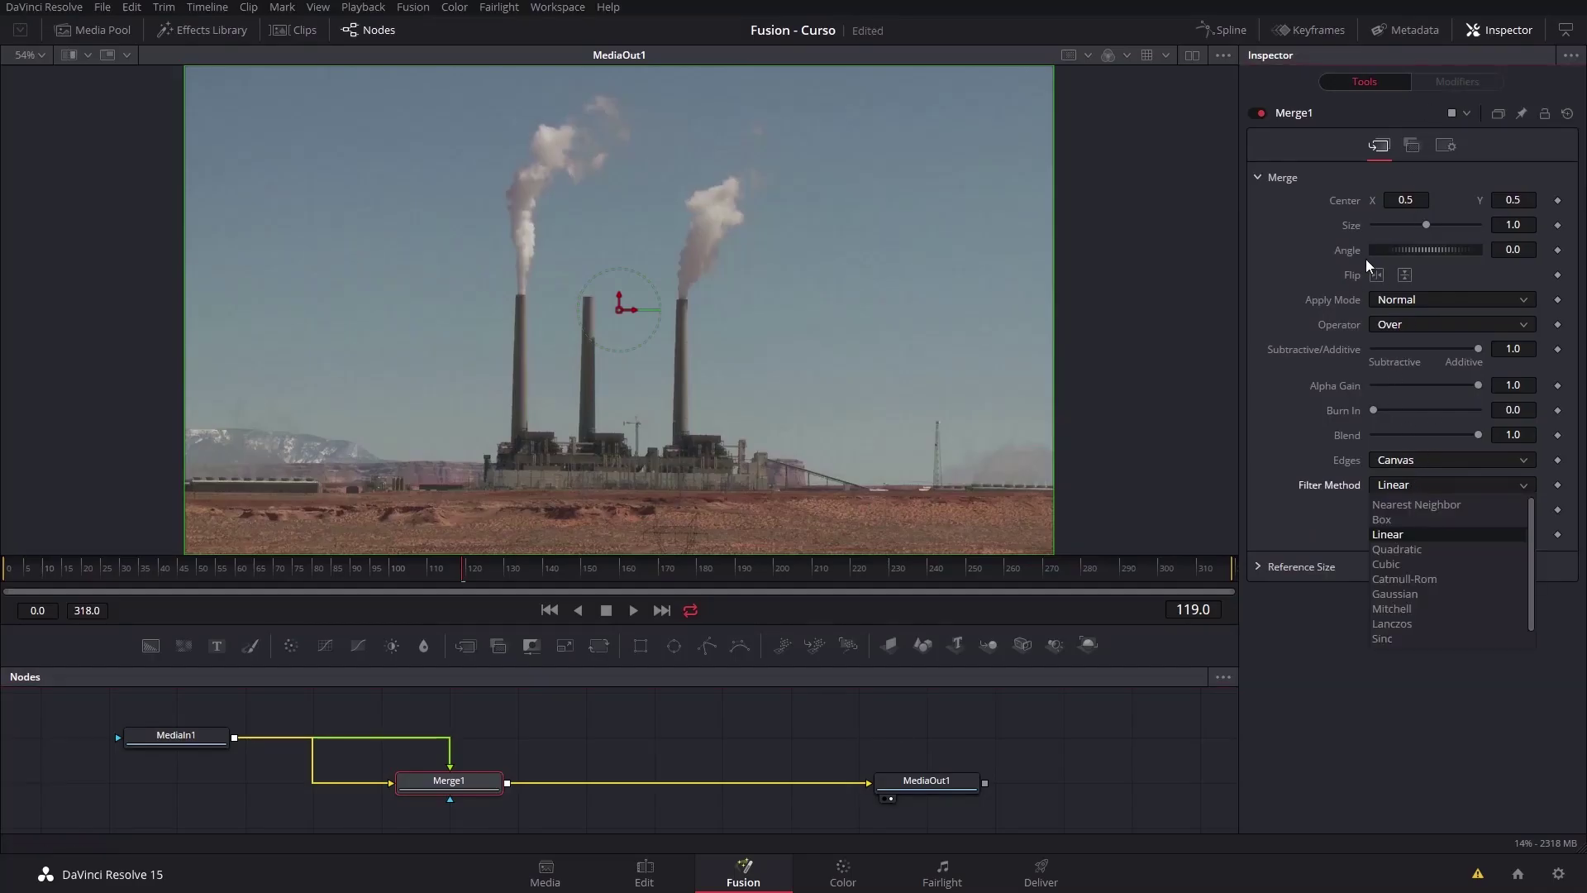
click(1296, 404)
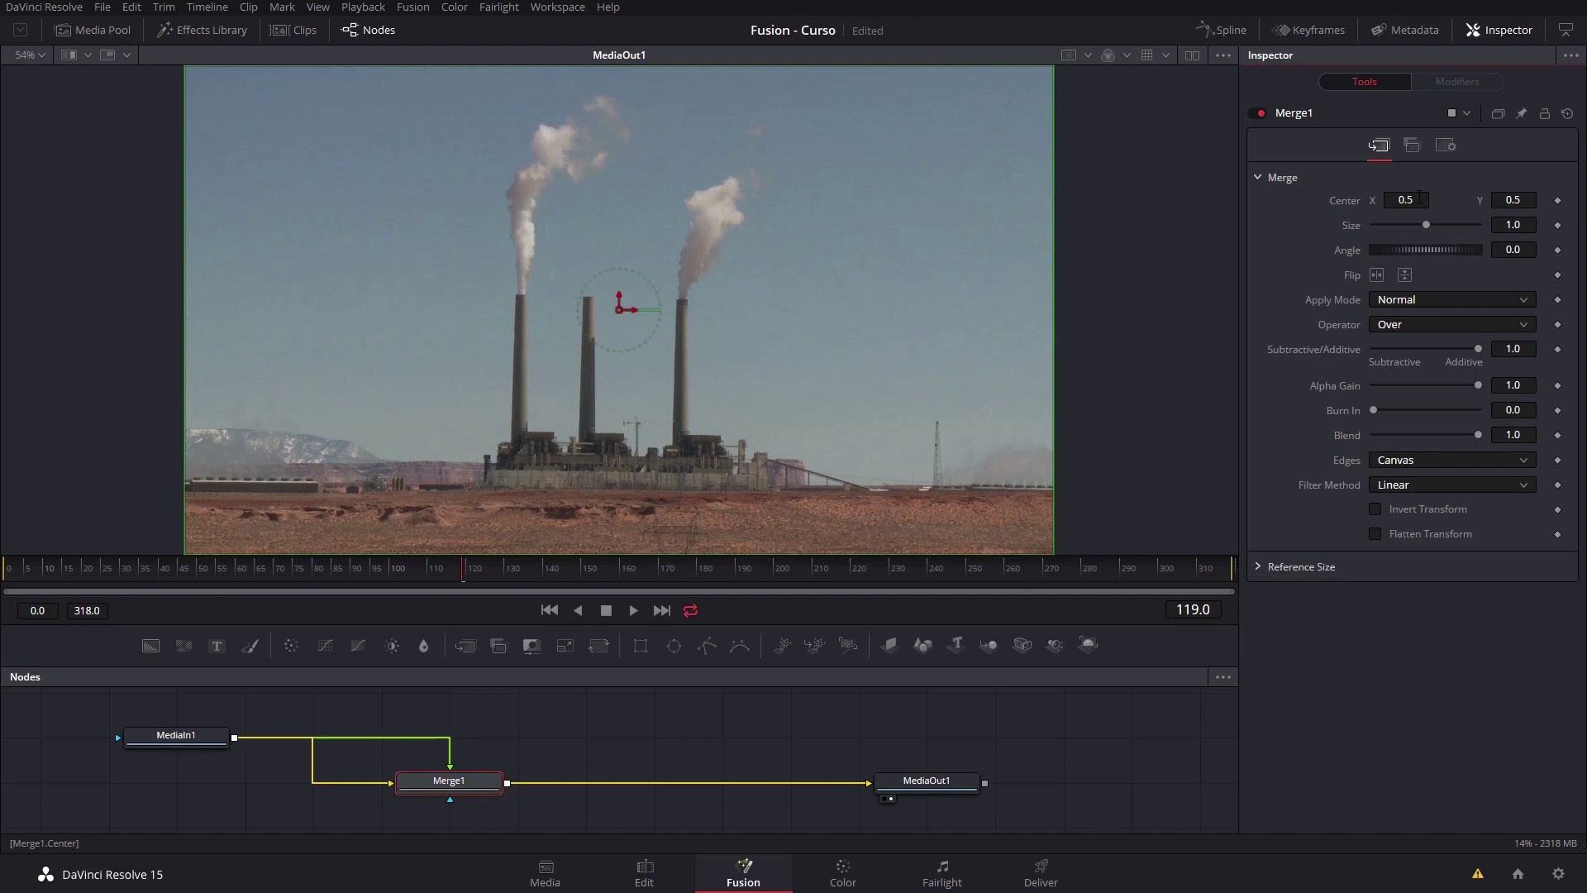
click(1425, 199)
text(0)
key(Return)
click(1519, 200)
text(0)
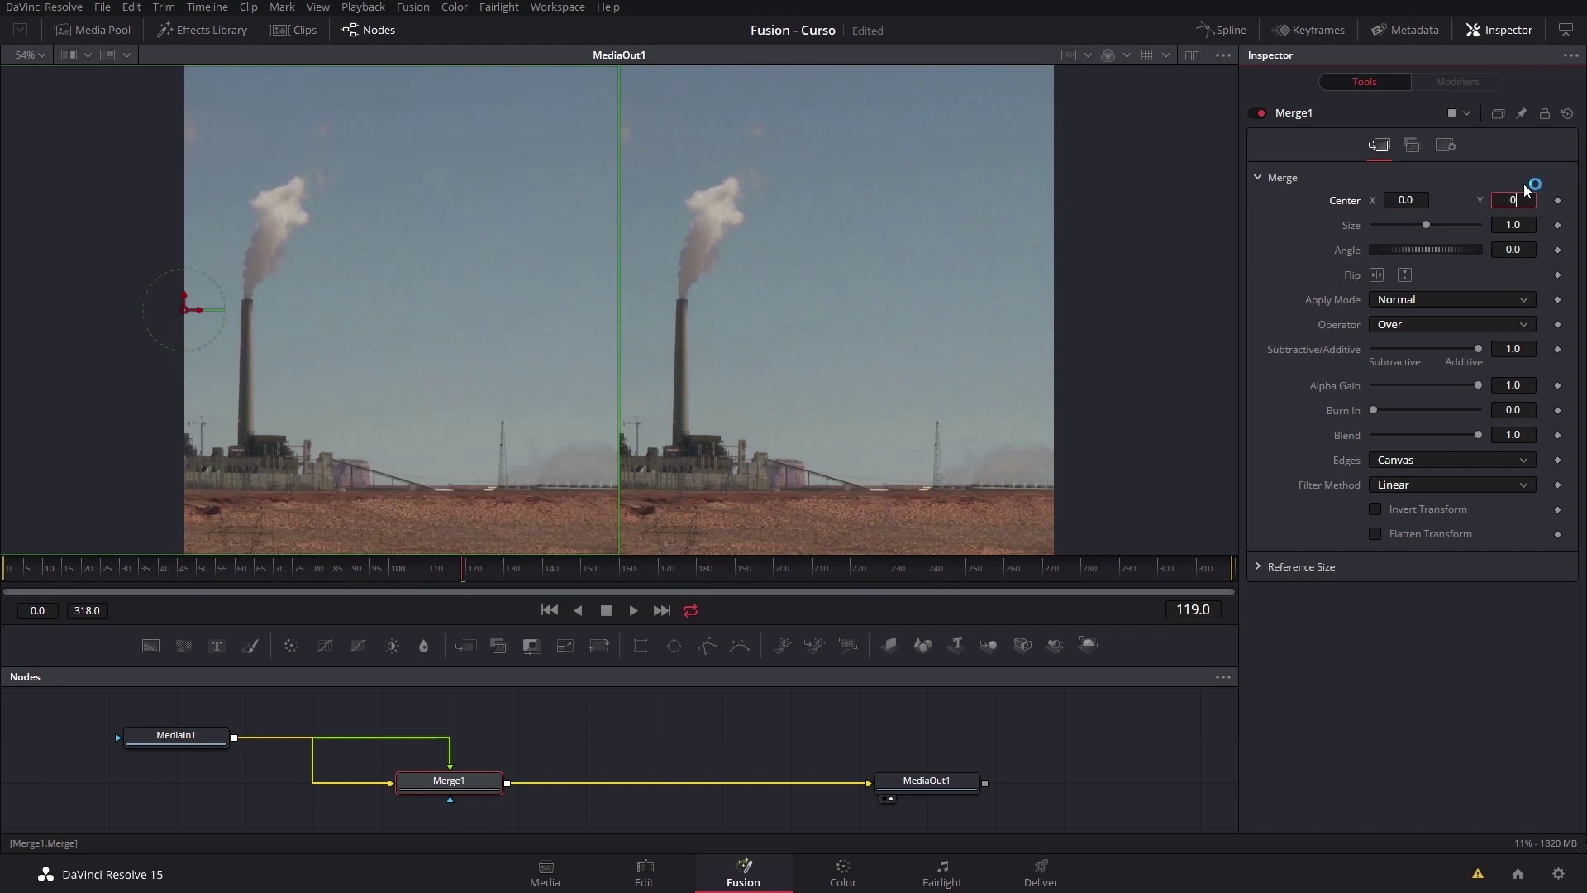
key(Return)
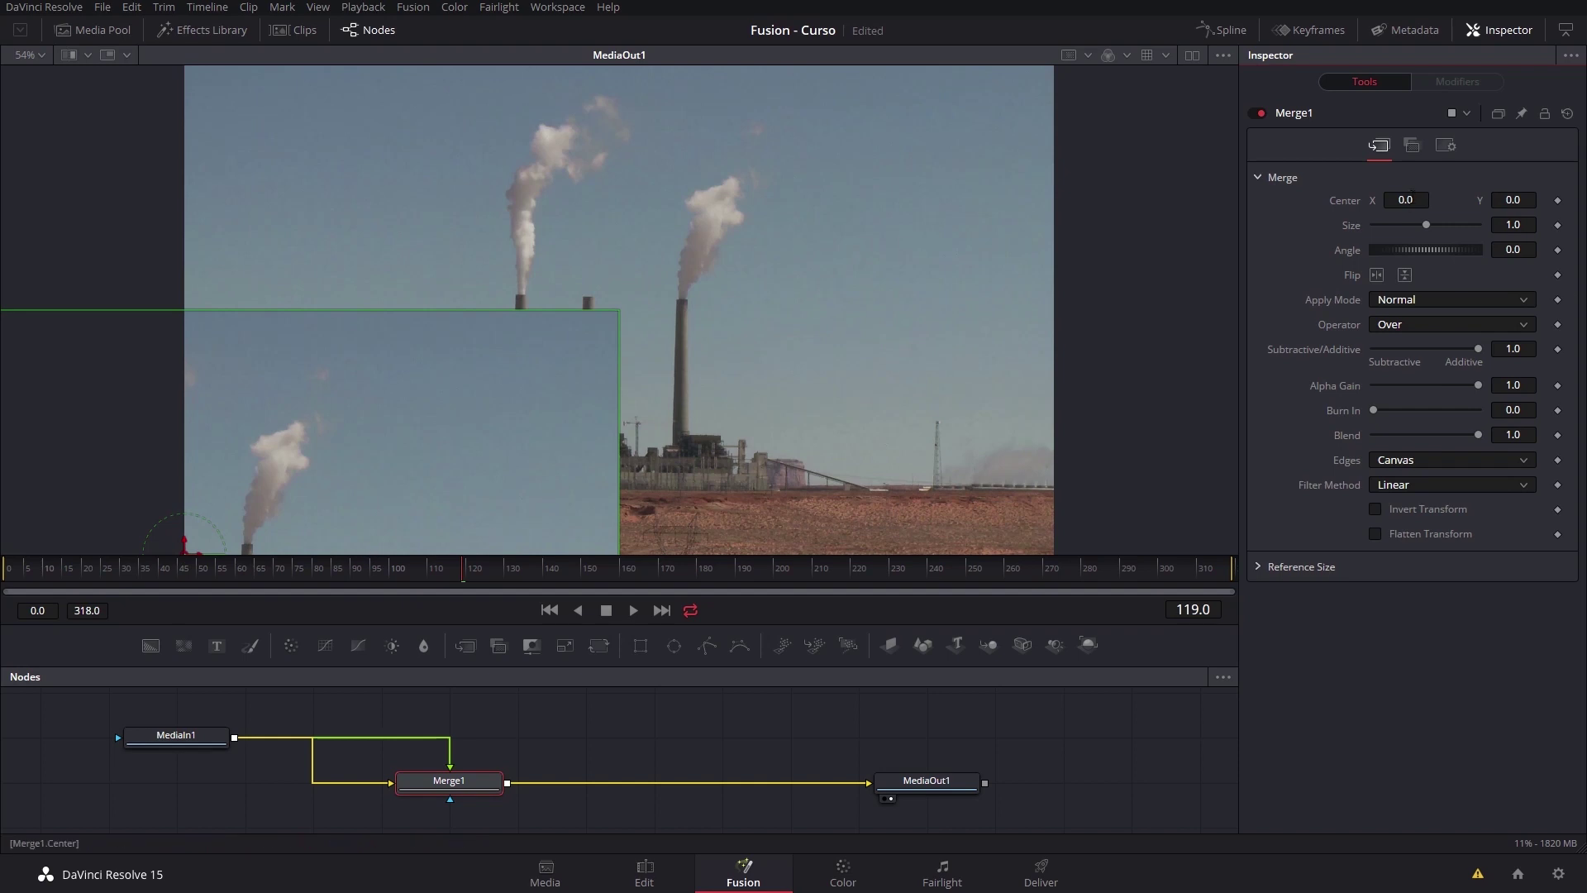
click(1412, 197)
text(1)
key(Tab)
text(1)
key(Return)
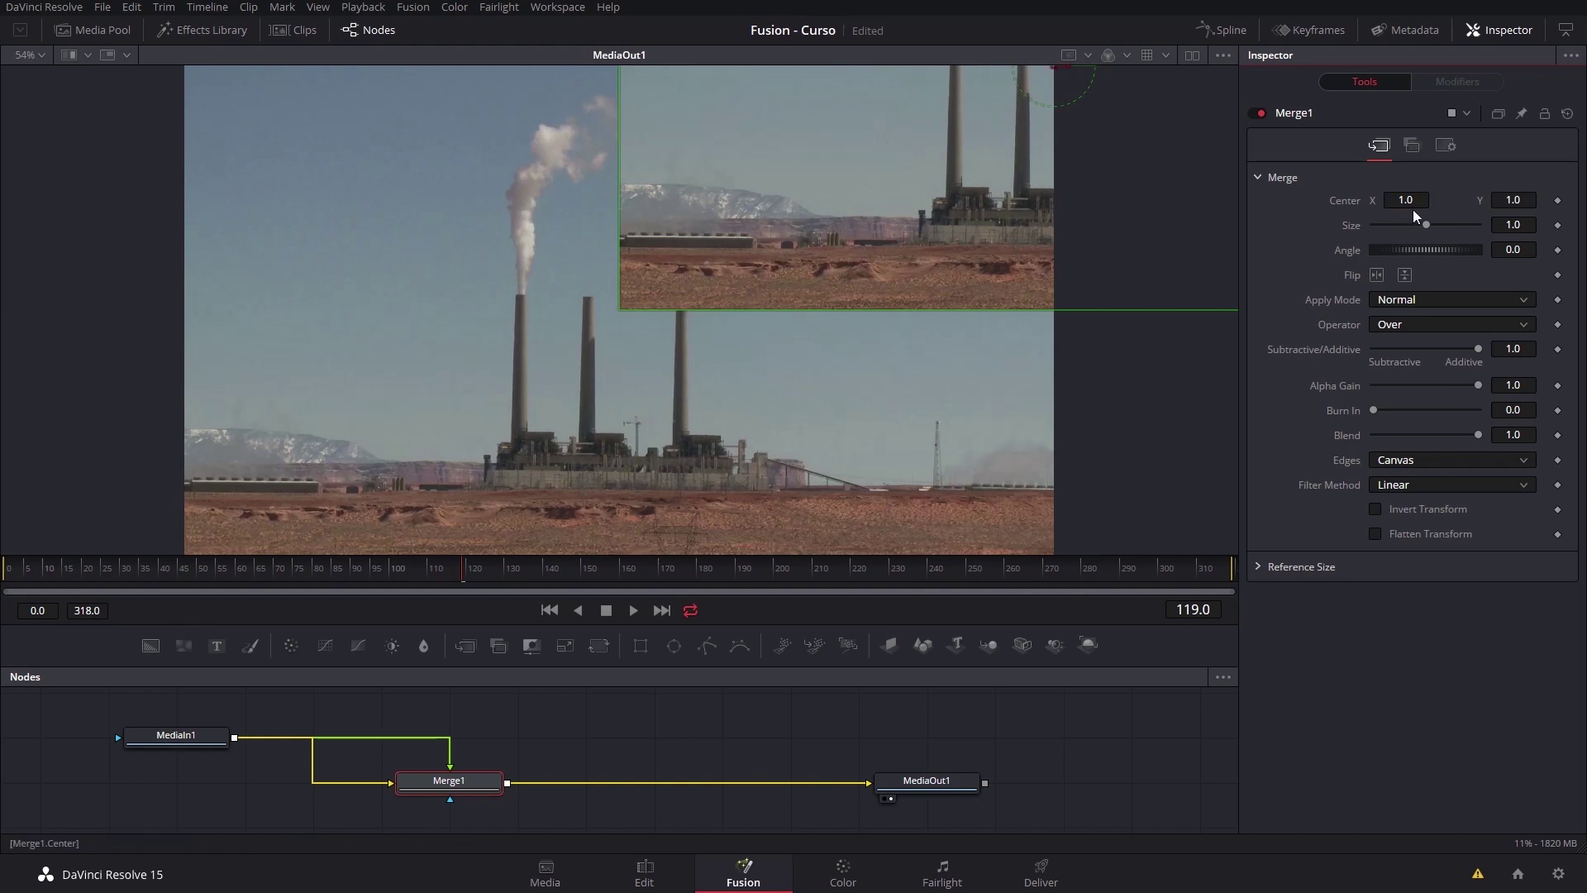
click(1568, 115)
drag(1422, 228, 1390, 248)
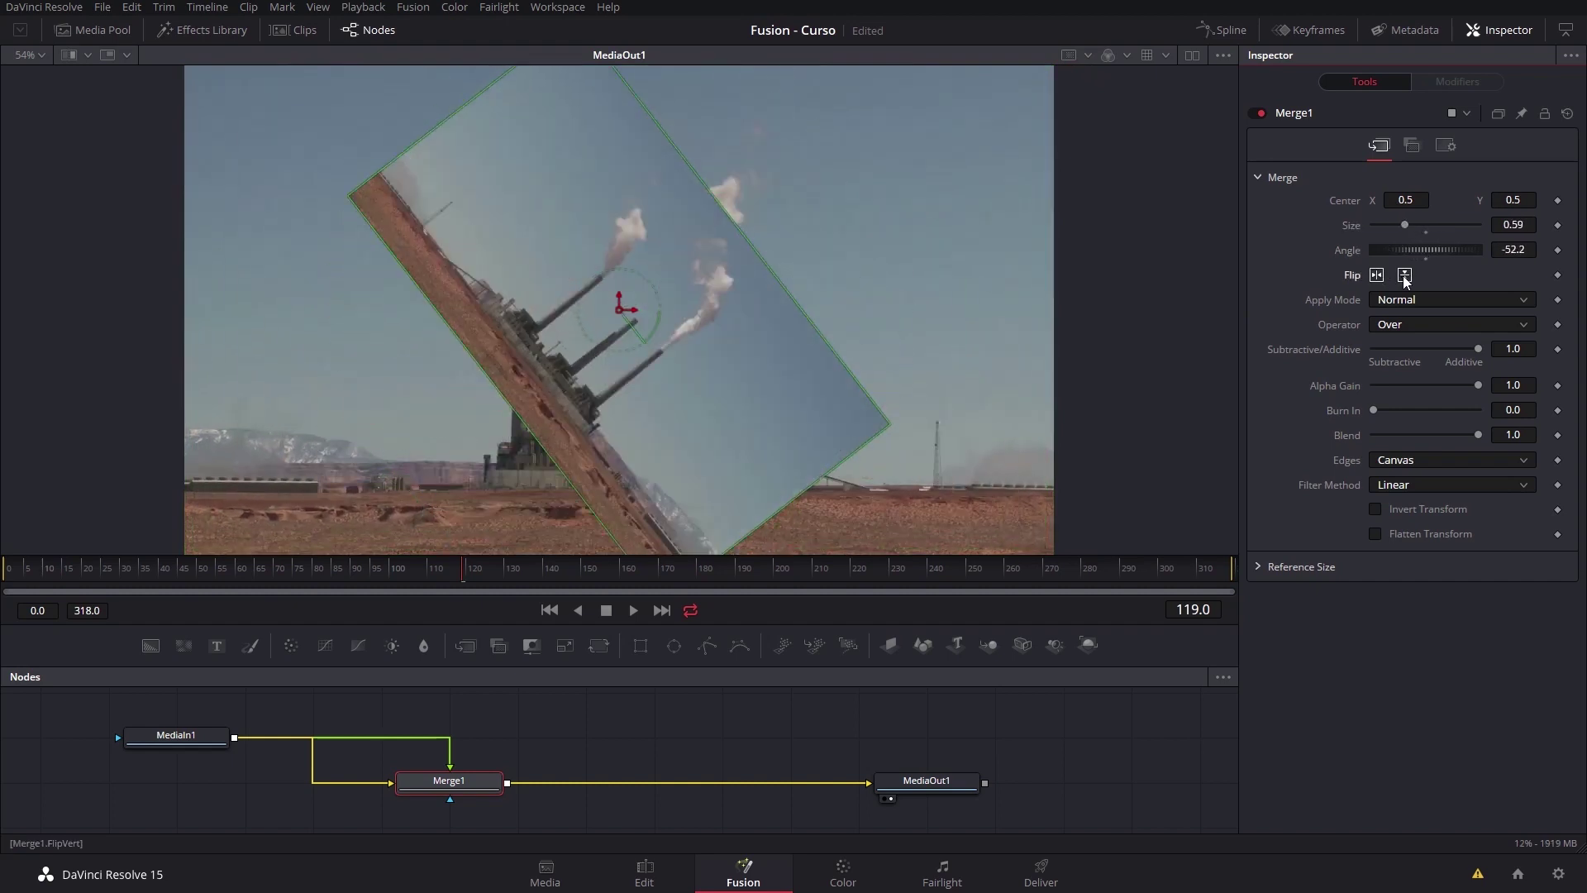
- Flip the foreground copy and try moving it, rotating it about ±21 degrees, and shrinking it to 0.55
click(1404, 275)
click(1567, 113)
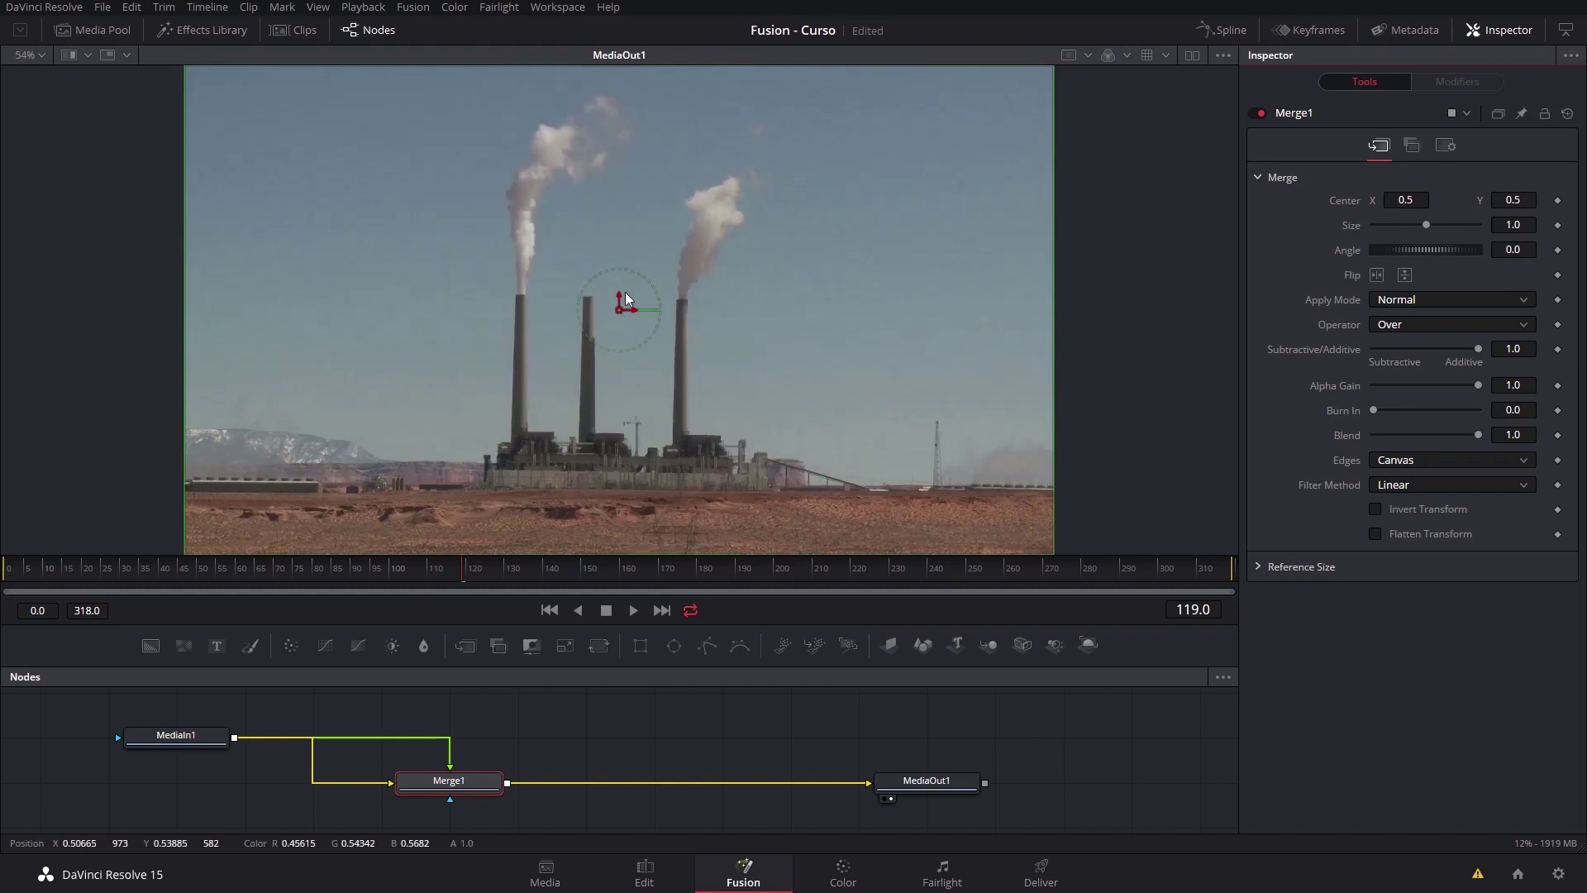
mouse_move(619, 307)
mouse_down()
mouse_move(515, 320)
mouse_move(661, 246)
mouse_up()
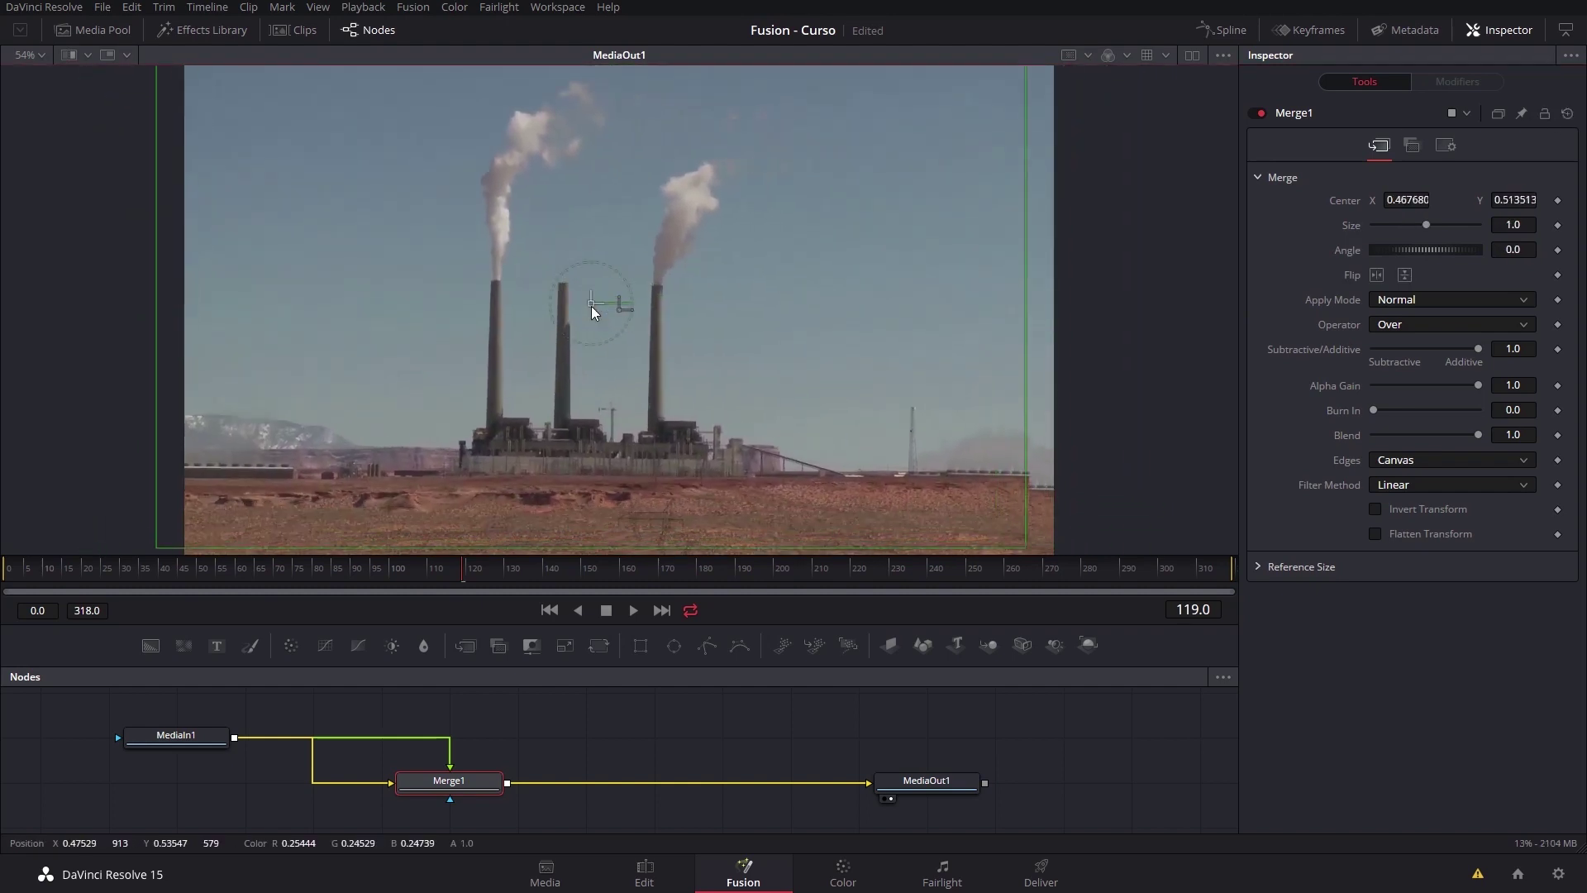
drag(653, 240, 648, 222)
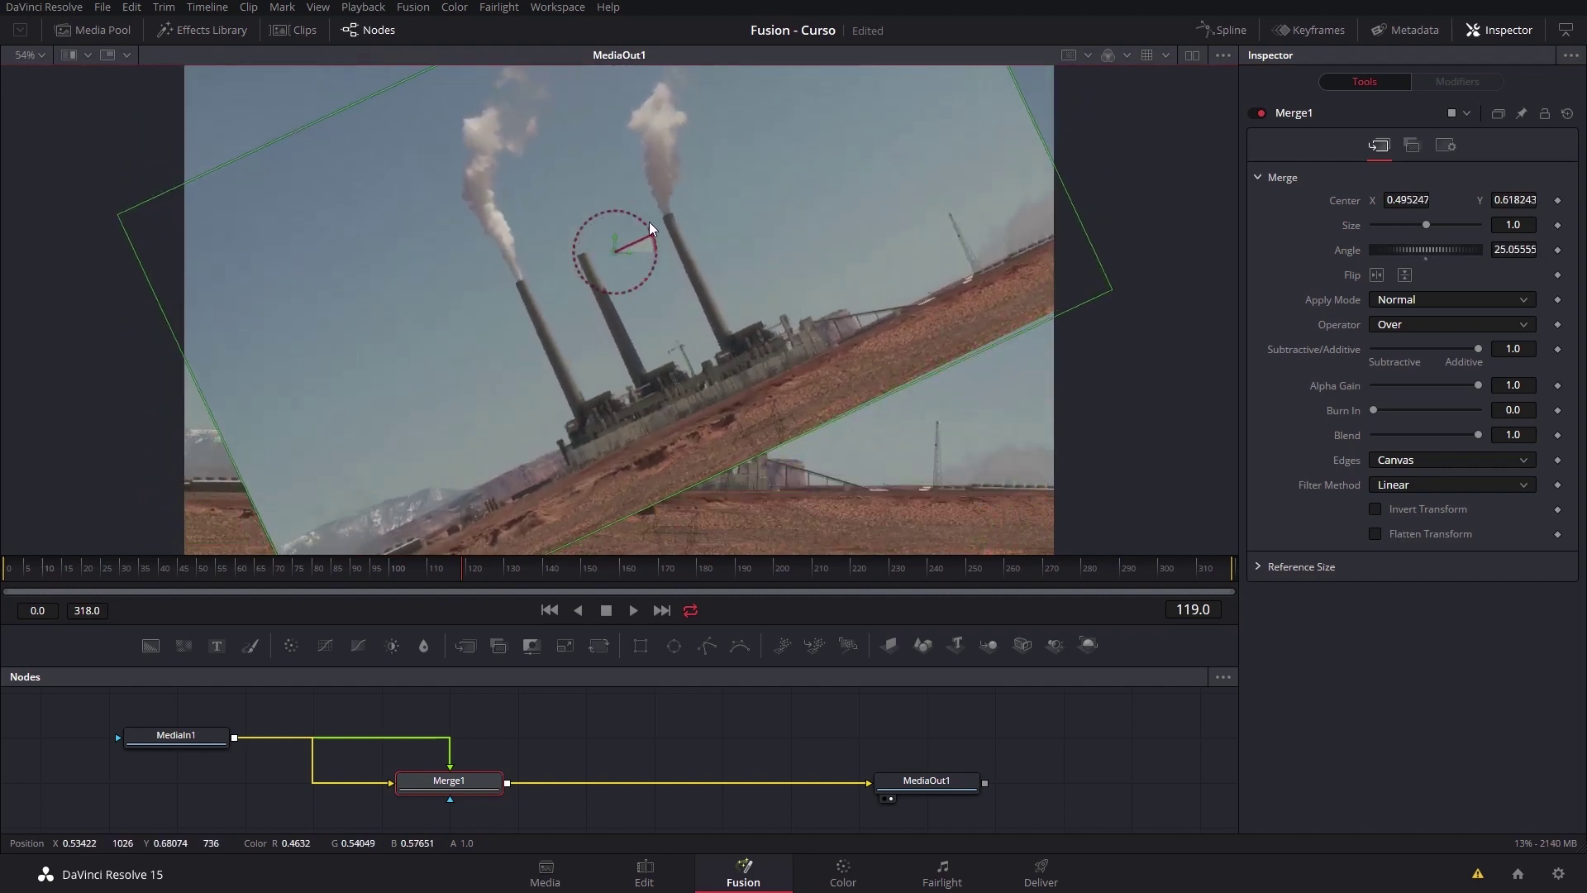
mouse_move(1111, 295)
mouse_down()
mouse_move(812, 235)
mouse_move(880, 311)
mouse_up()
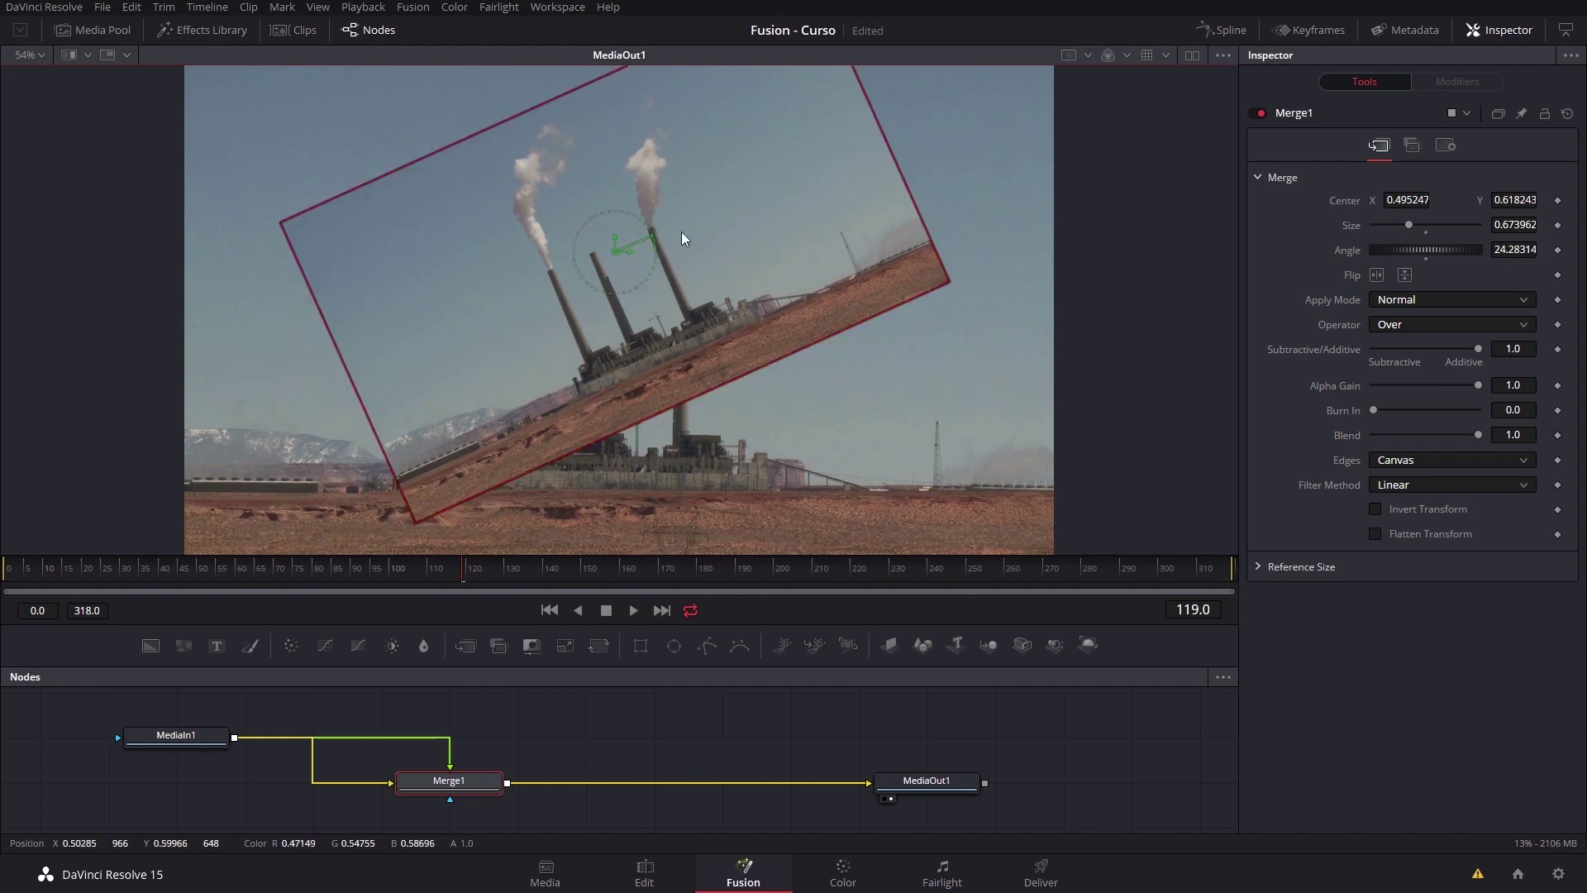
drag(951, 281, 884, 284)
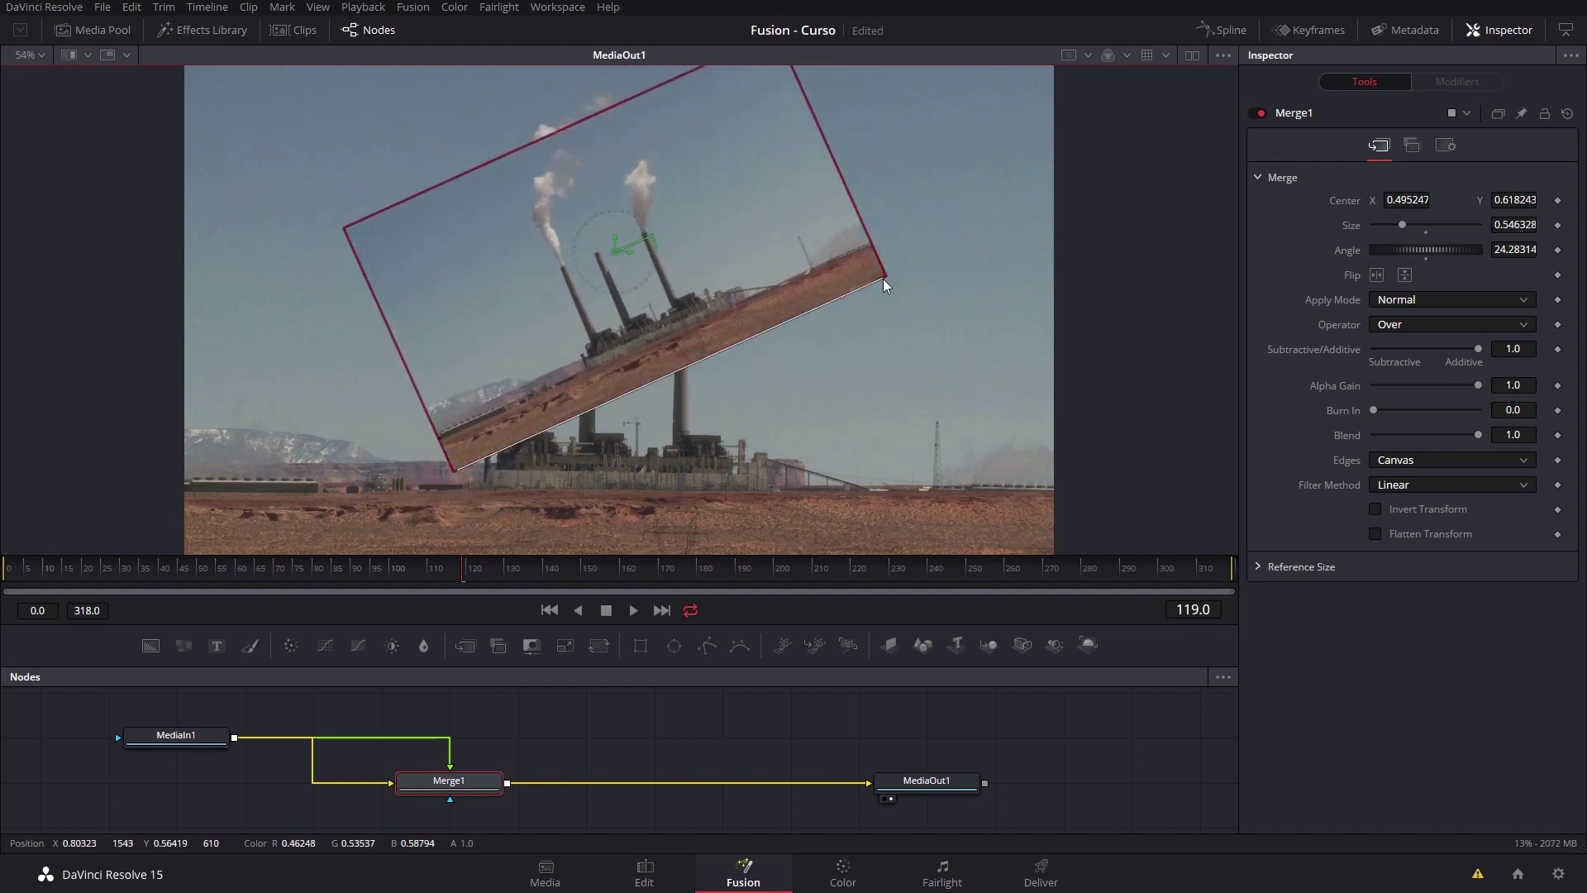
drag(651, 233, 671, 271)
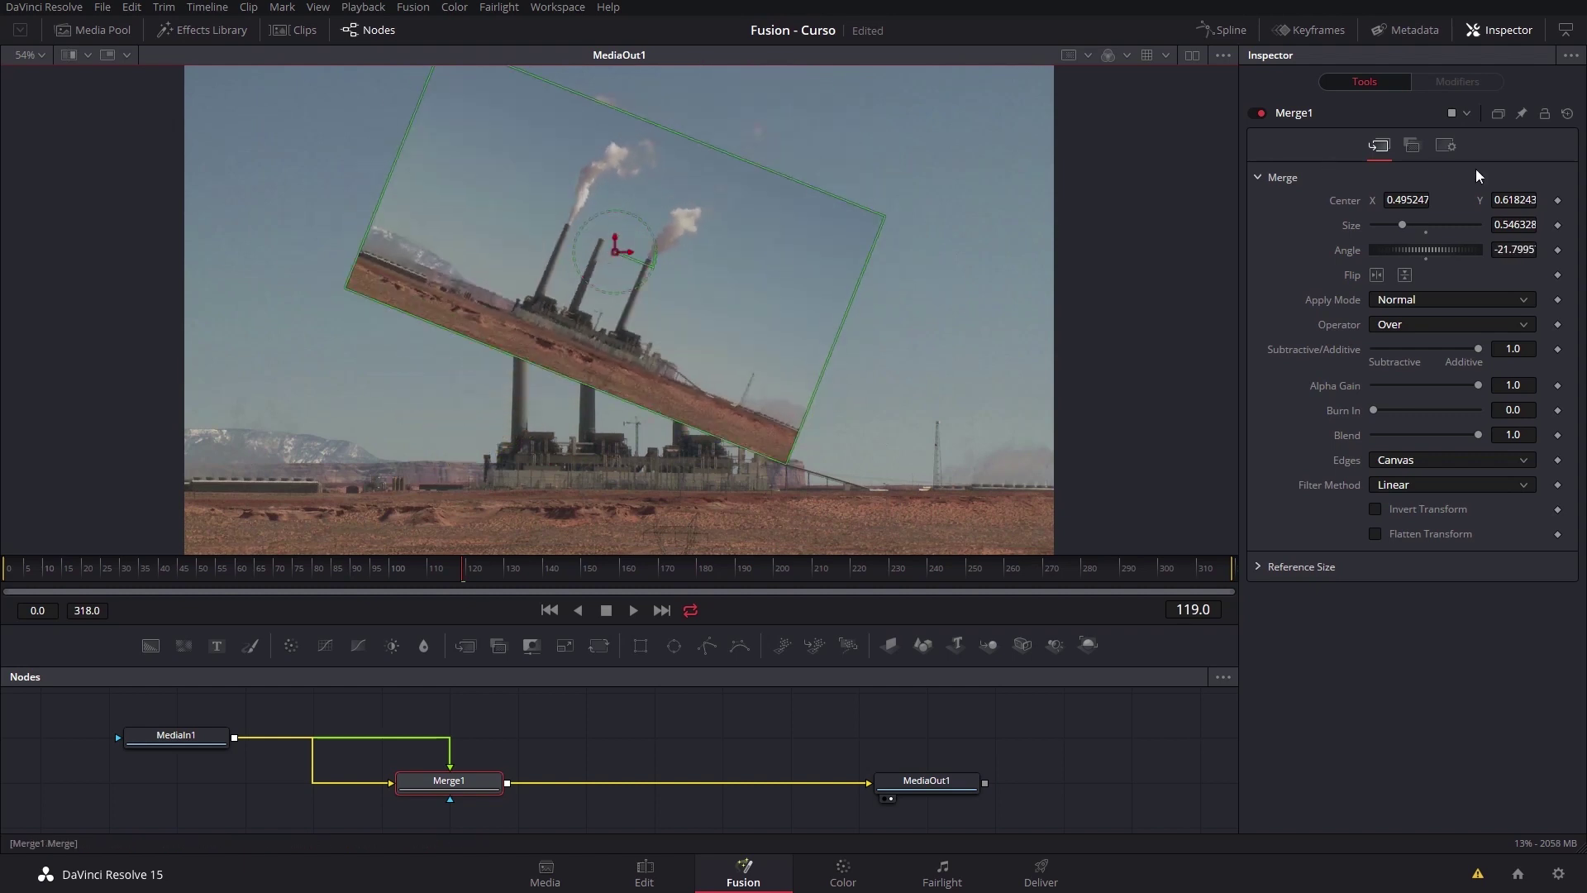
- Reset Merge1's transform and nudge the center right to X 0.530418
click(1567, 113)
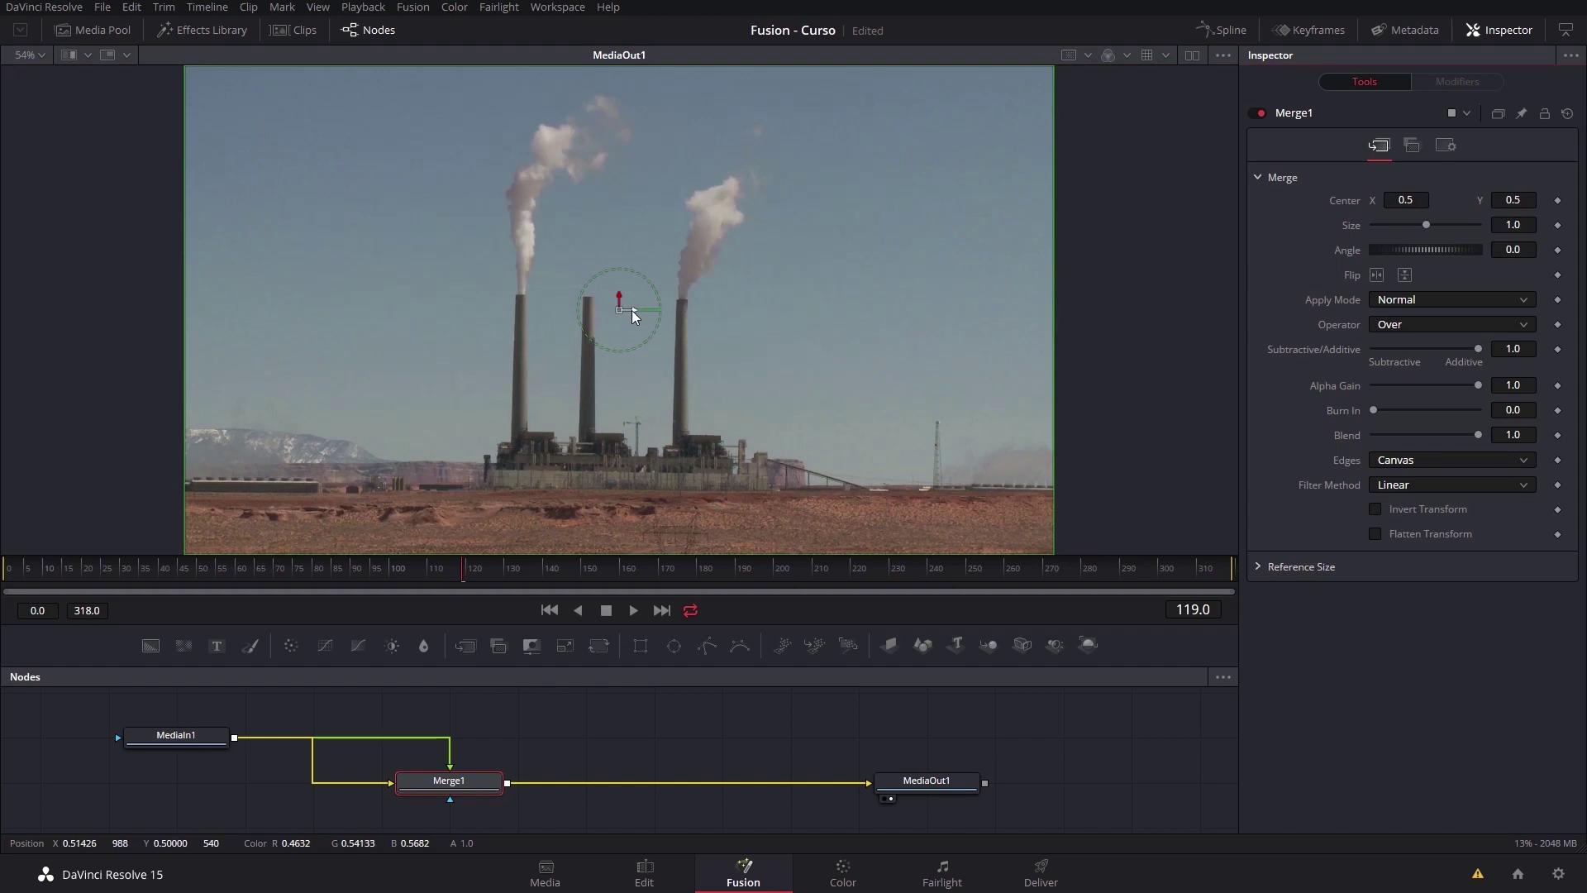
drag(631, 310, 658, 310)
click(1431, 299)
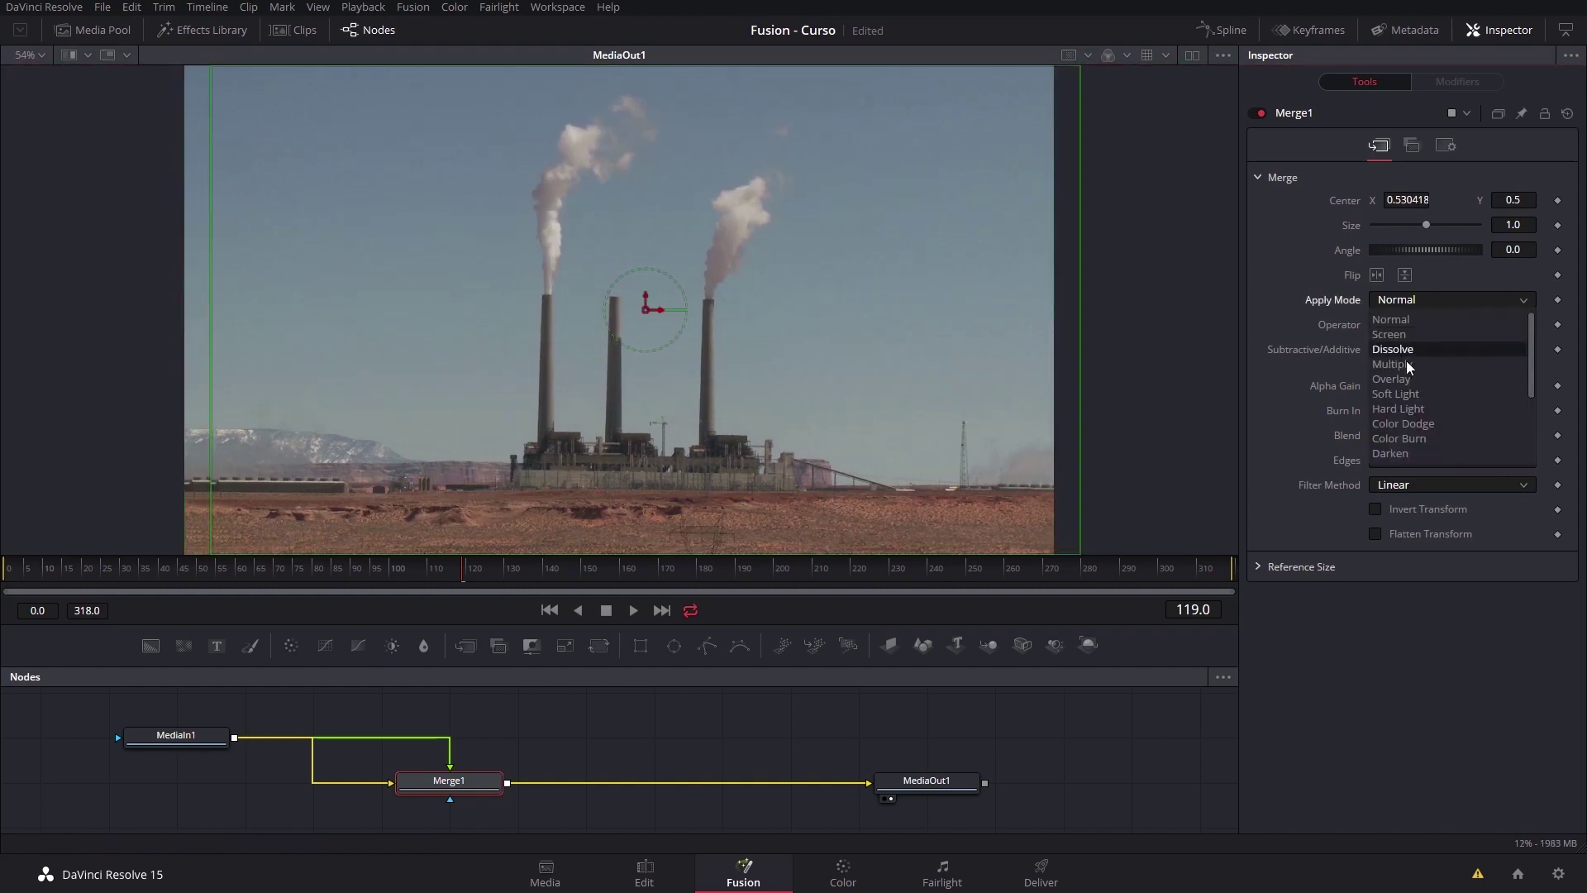
- Compare Overlay, Hard Light and Dissolve blend modes and the Held Out operator, then reset Merge1
click(1401, 384)
click(1417, 299)
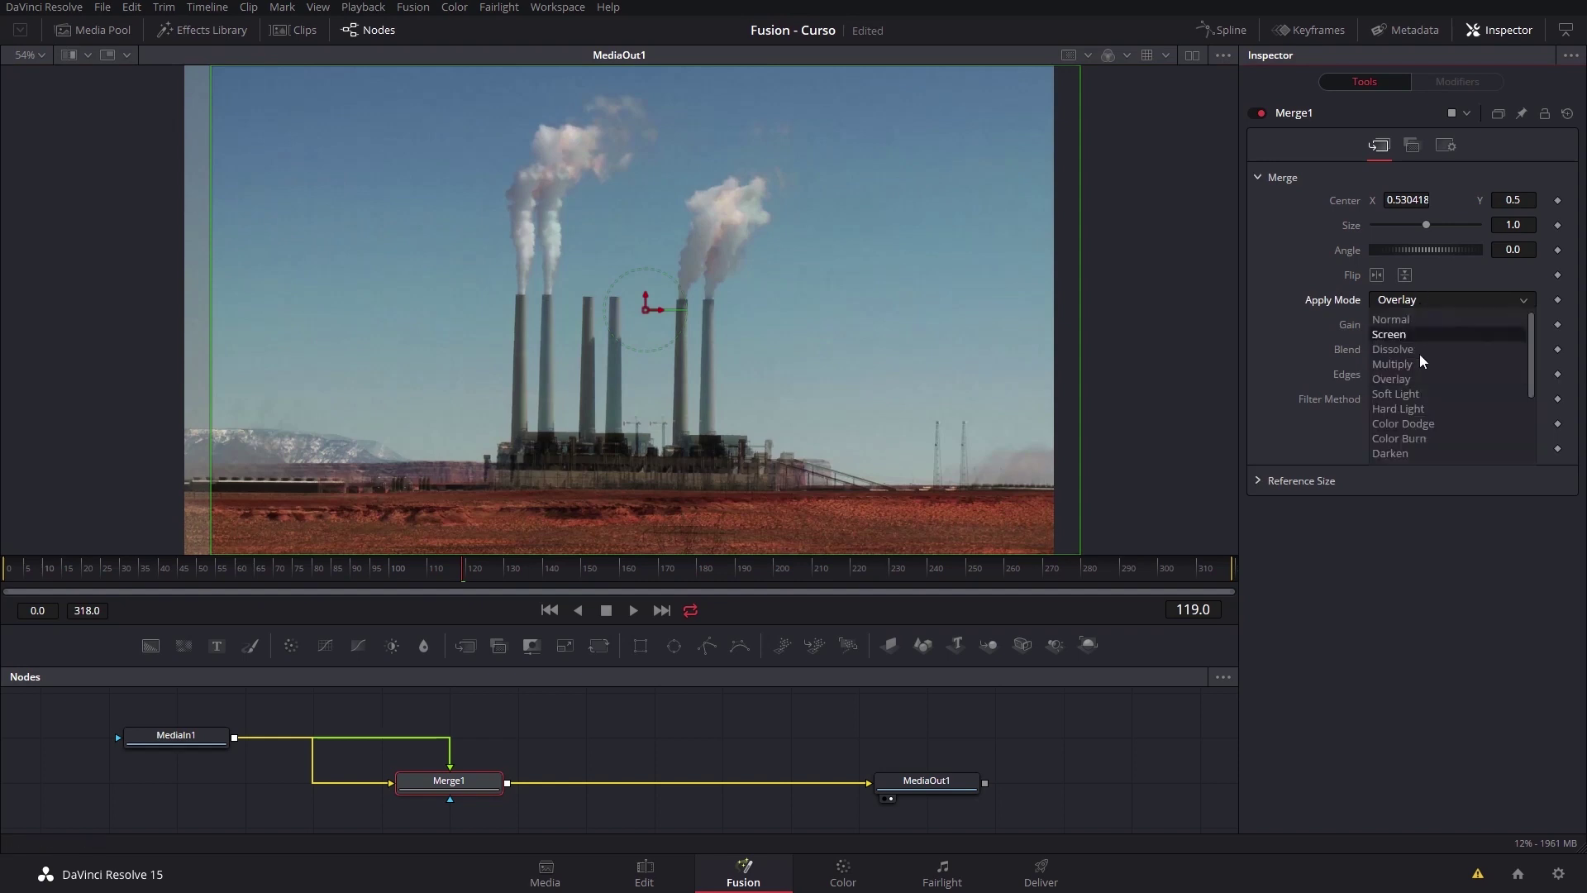
click(1418, 401)
click(1414, 303)
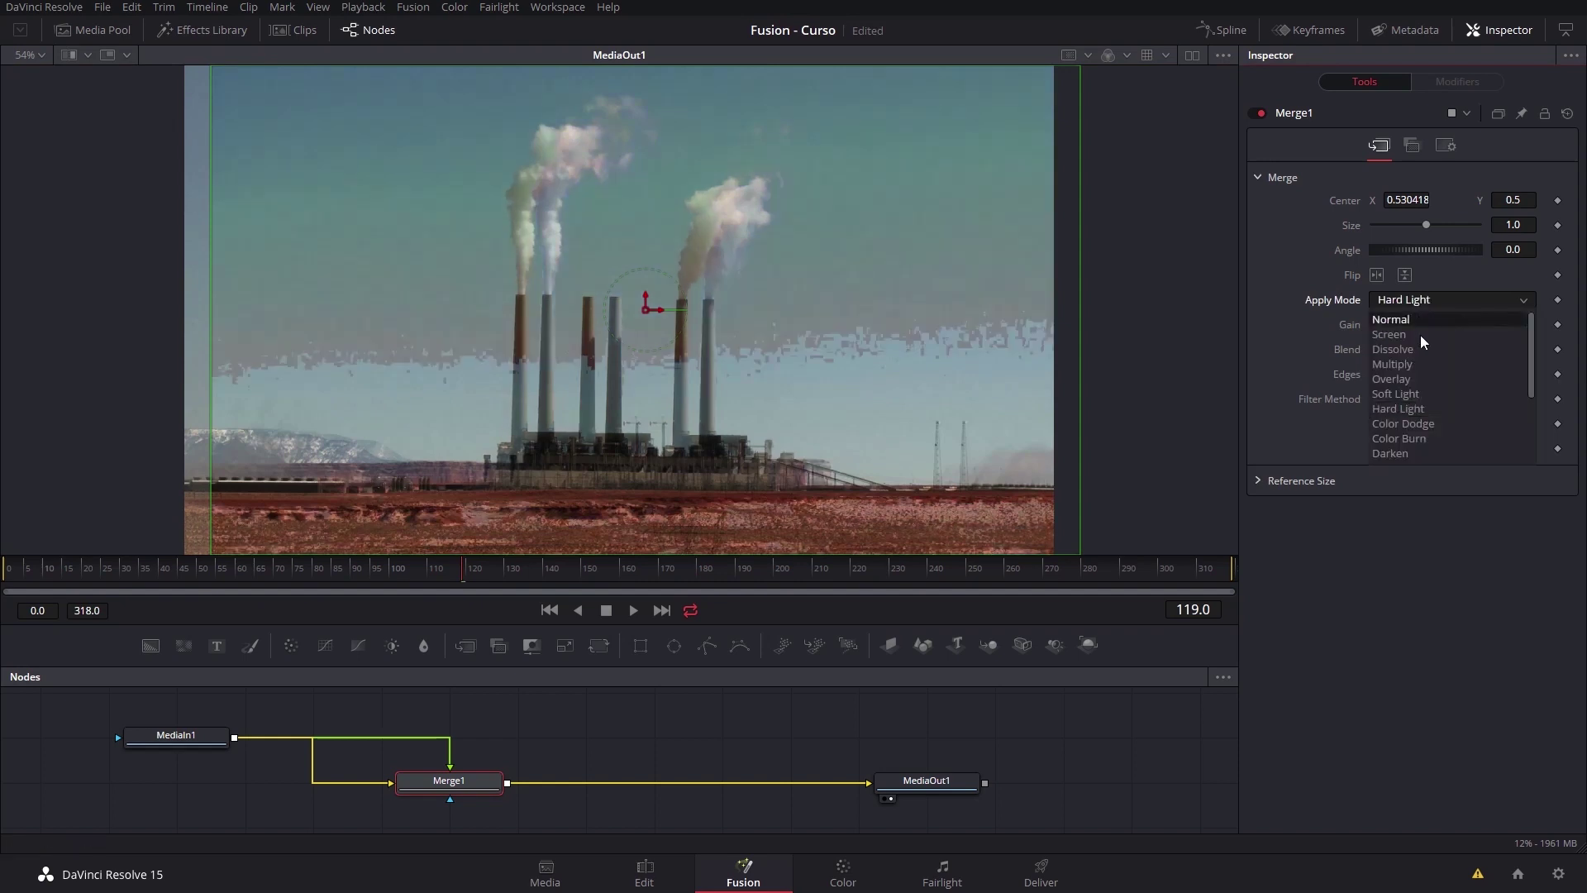
click(1412, 342)
click(1407, 299)
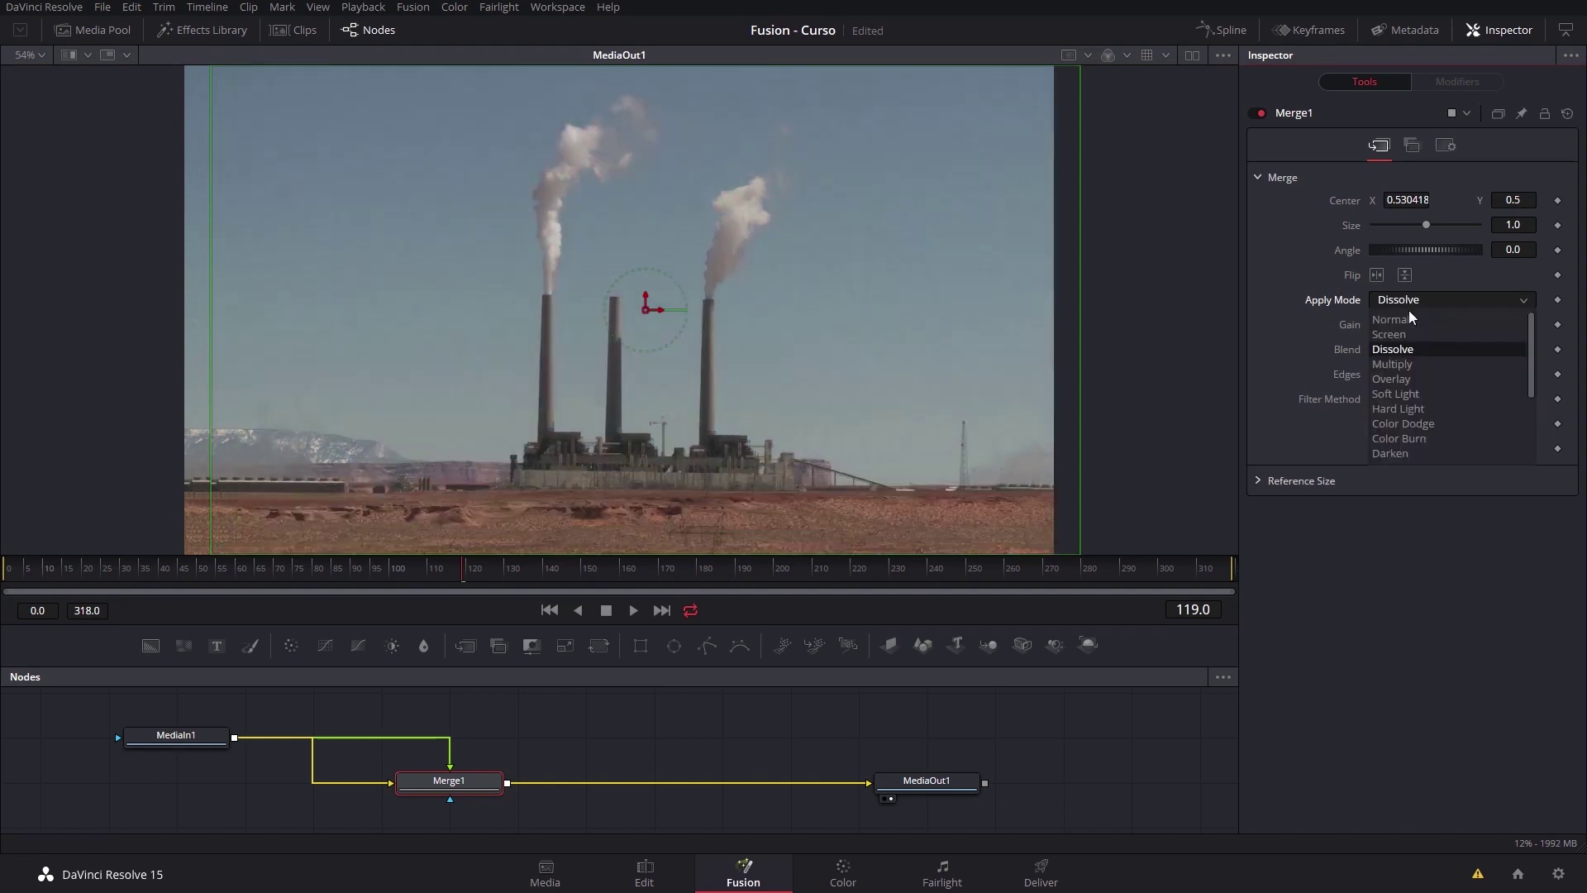
click(1409, 319)
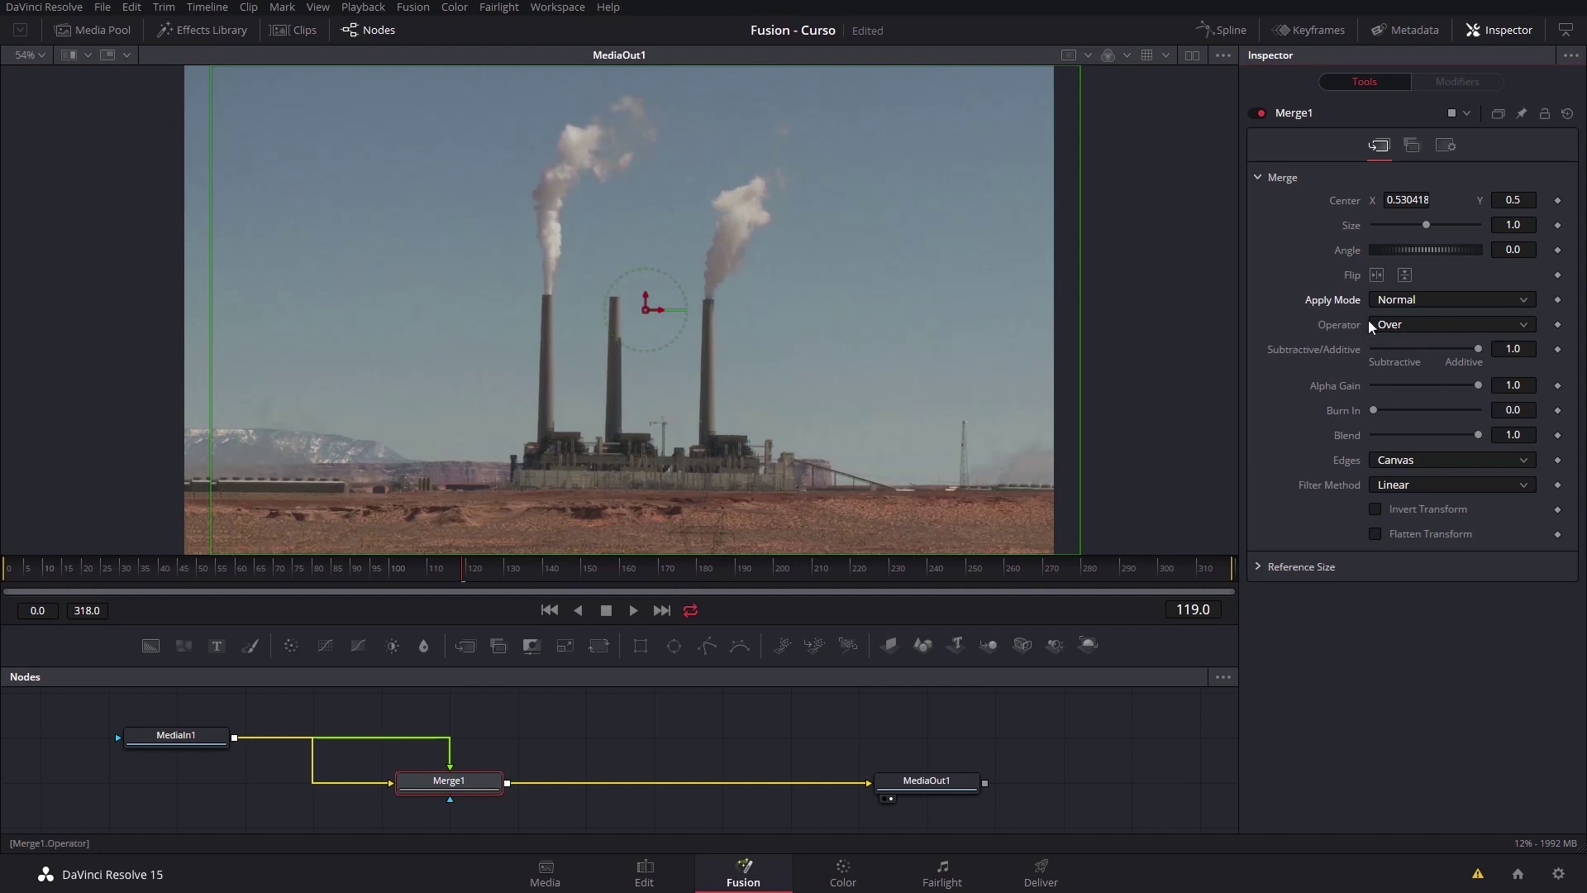
click(1407, 325)
click(1411, 372)
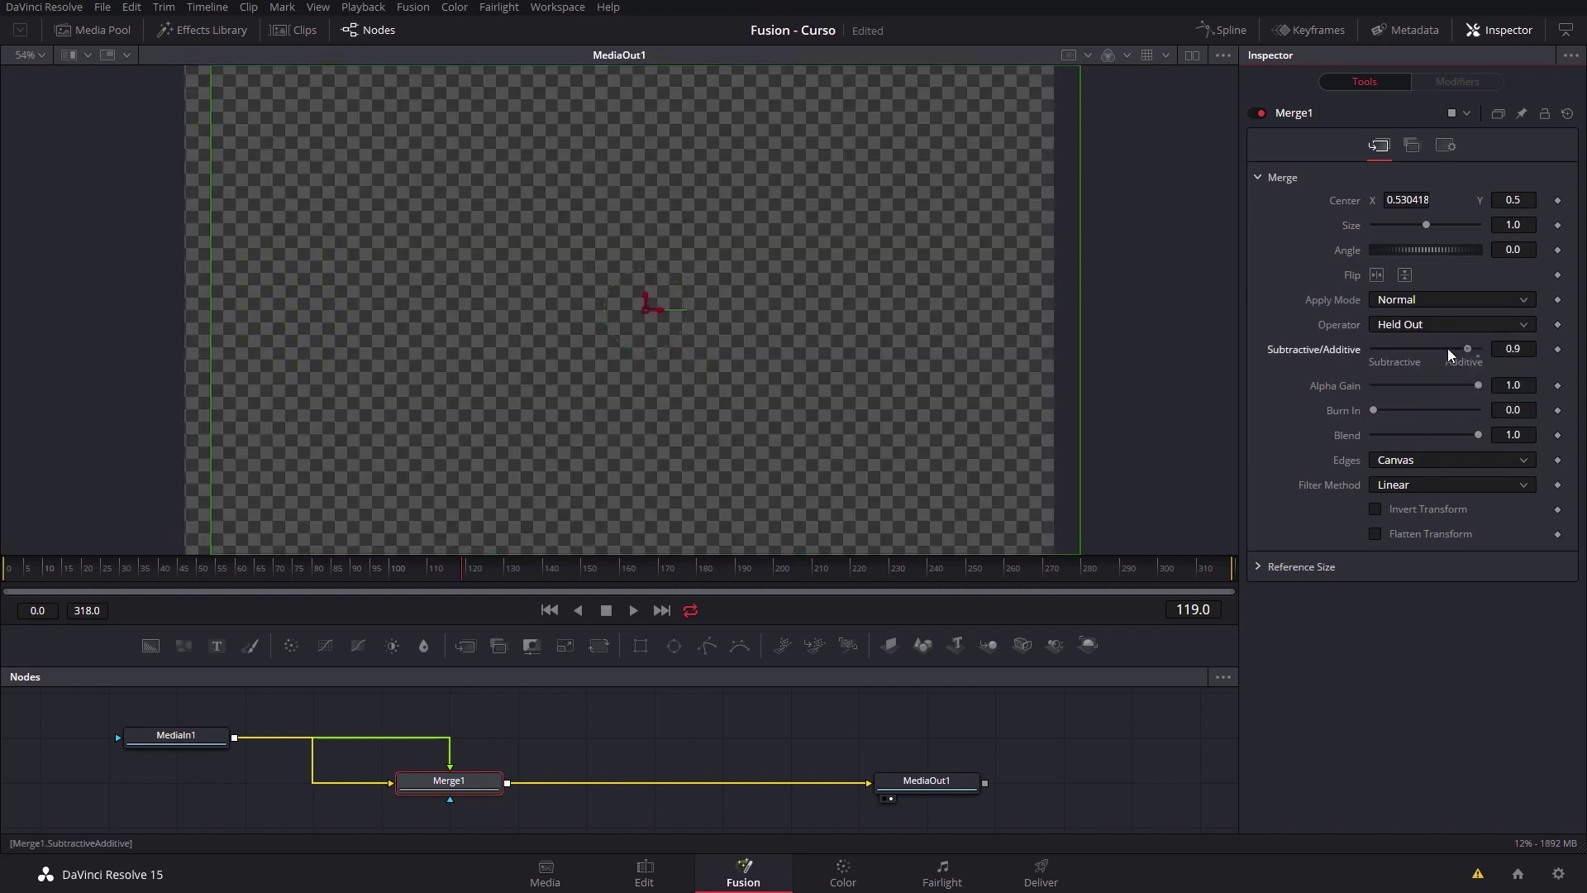
click(1411, 324)
click(1567, 113)
click(1567, 113)
- Shift the copy slightly right, scale it to Size 0.6, and set Apply Mode back to Normal
click(1427, 300)
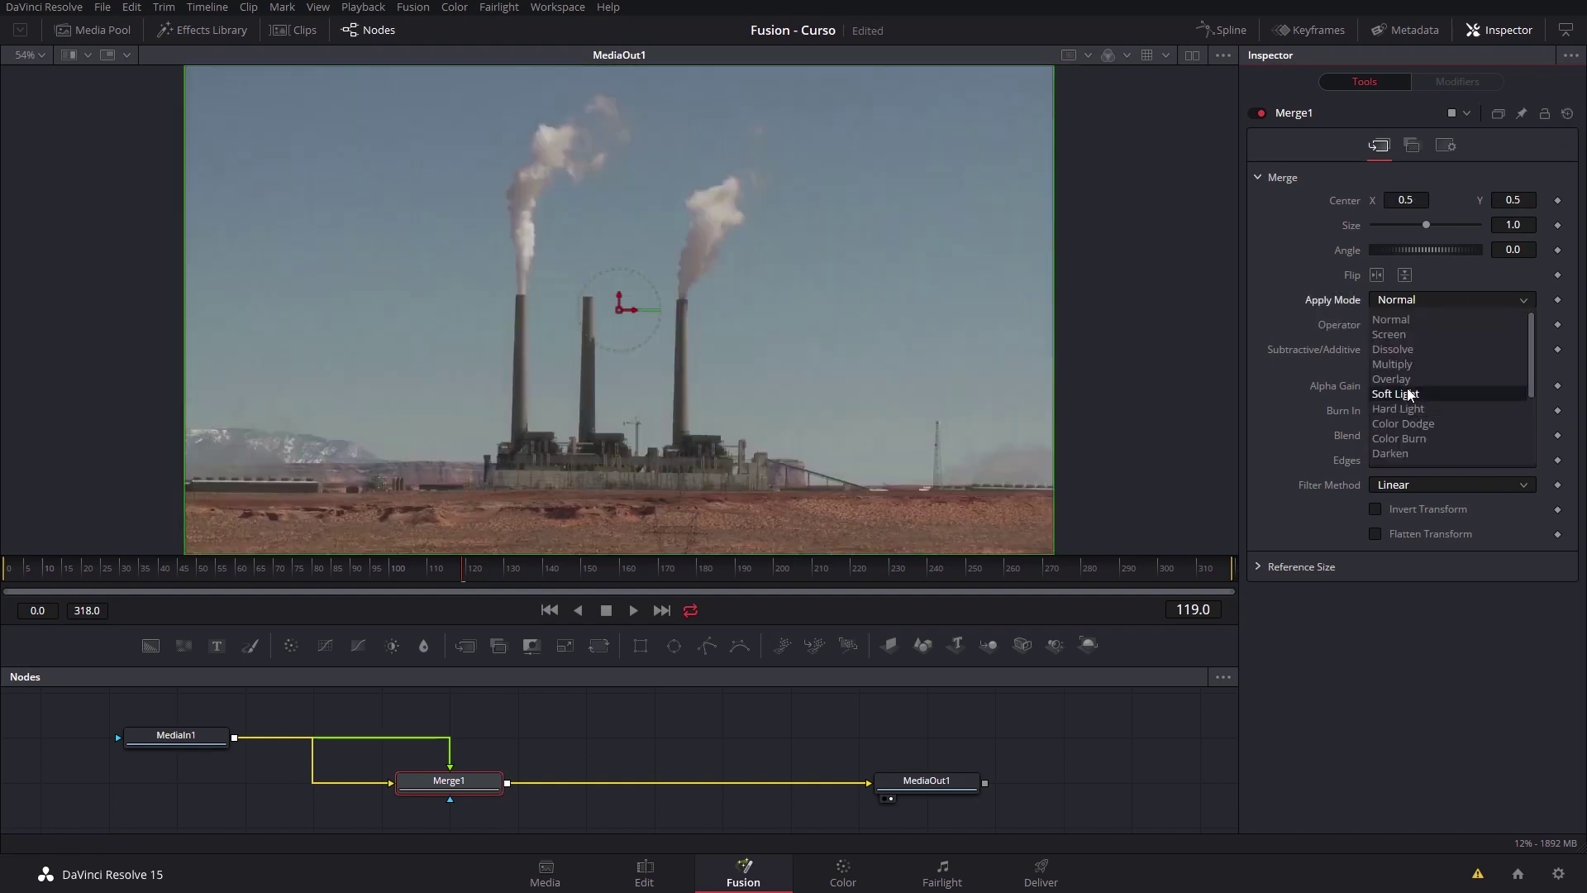
click(1410, 379)
drag(619, 307, 657, 308)
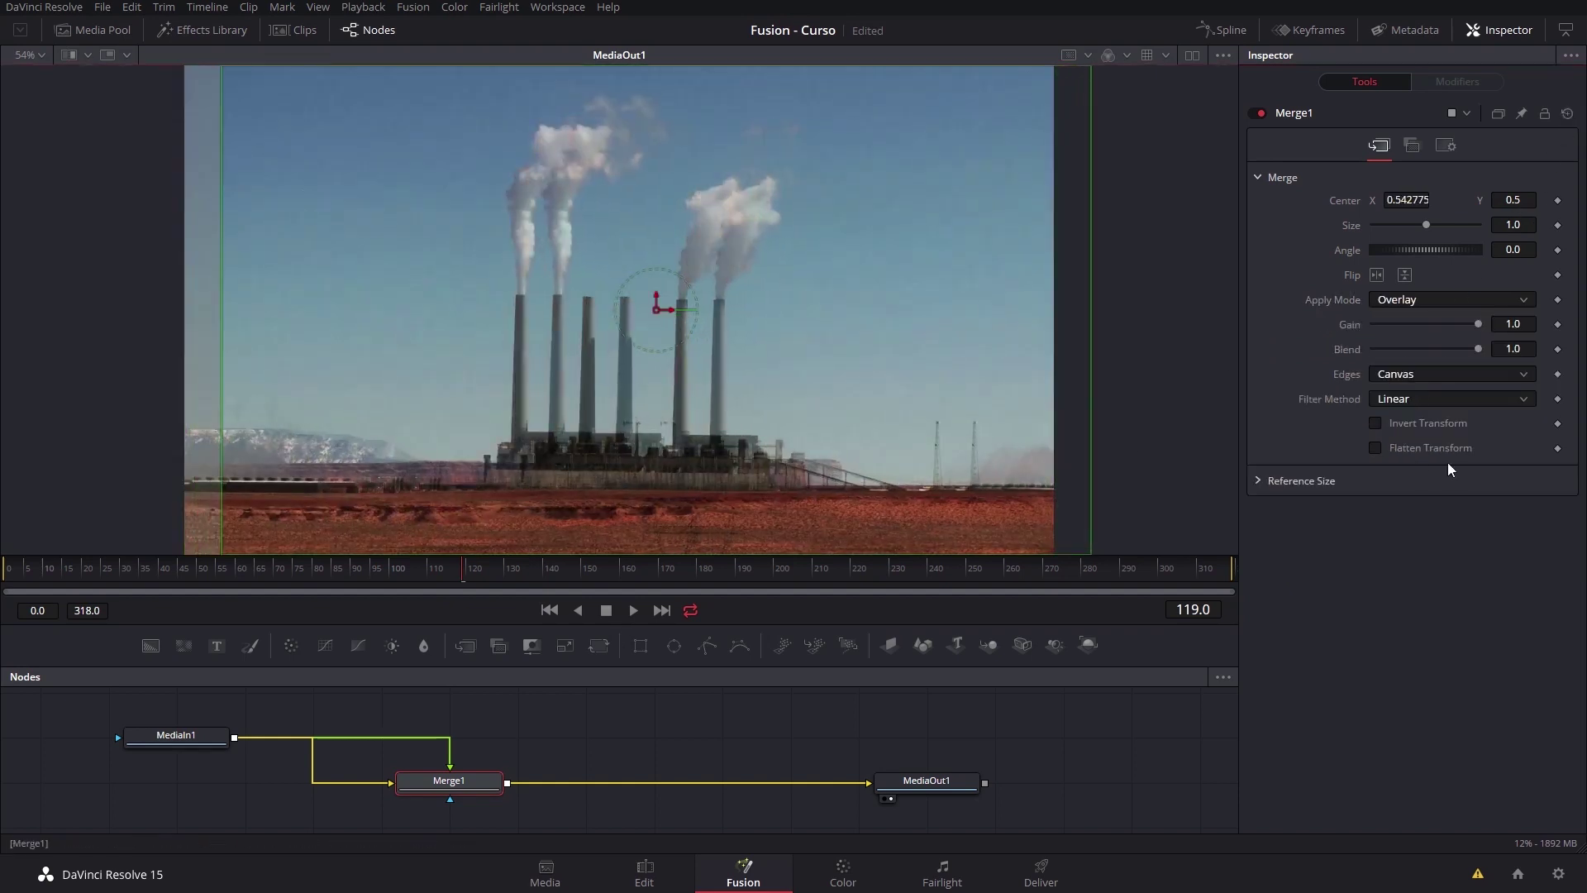
mouse_move(1478, 348)
mouse_down()
mouse_move(1351, 350)
mouse_move(1510, 351)
mouse_up()
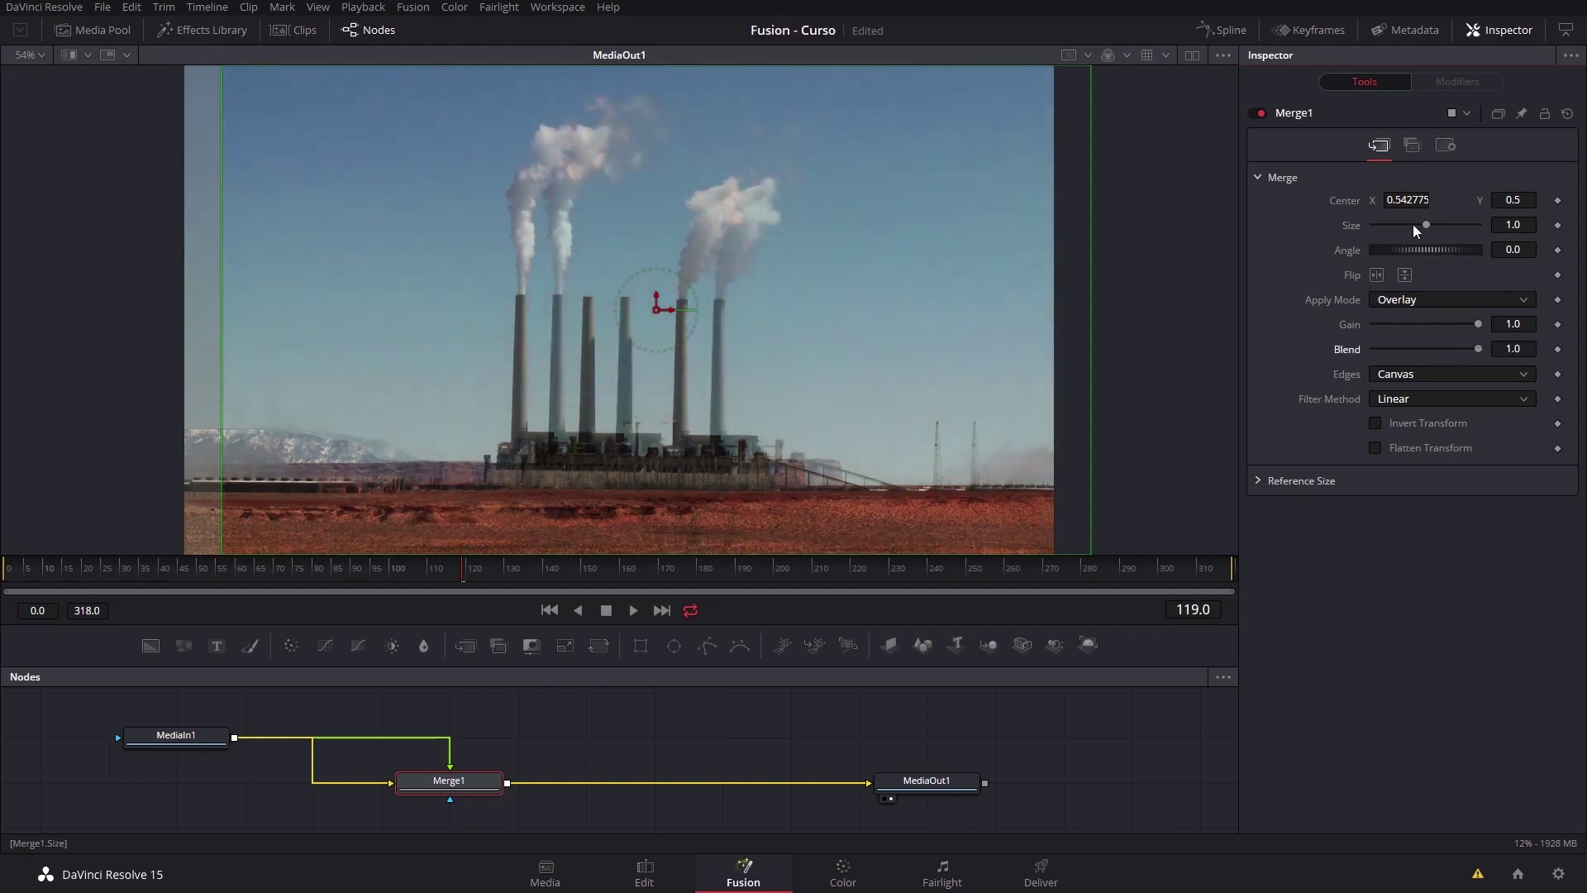
drag(1414, 225, 1407, 222)
click(1421, 297)
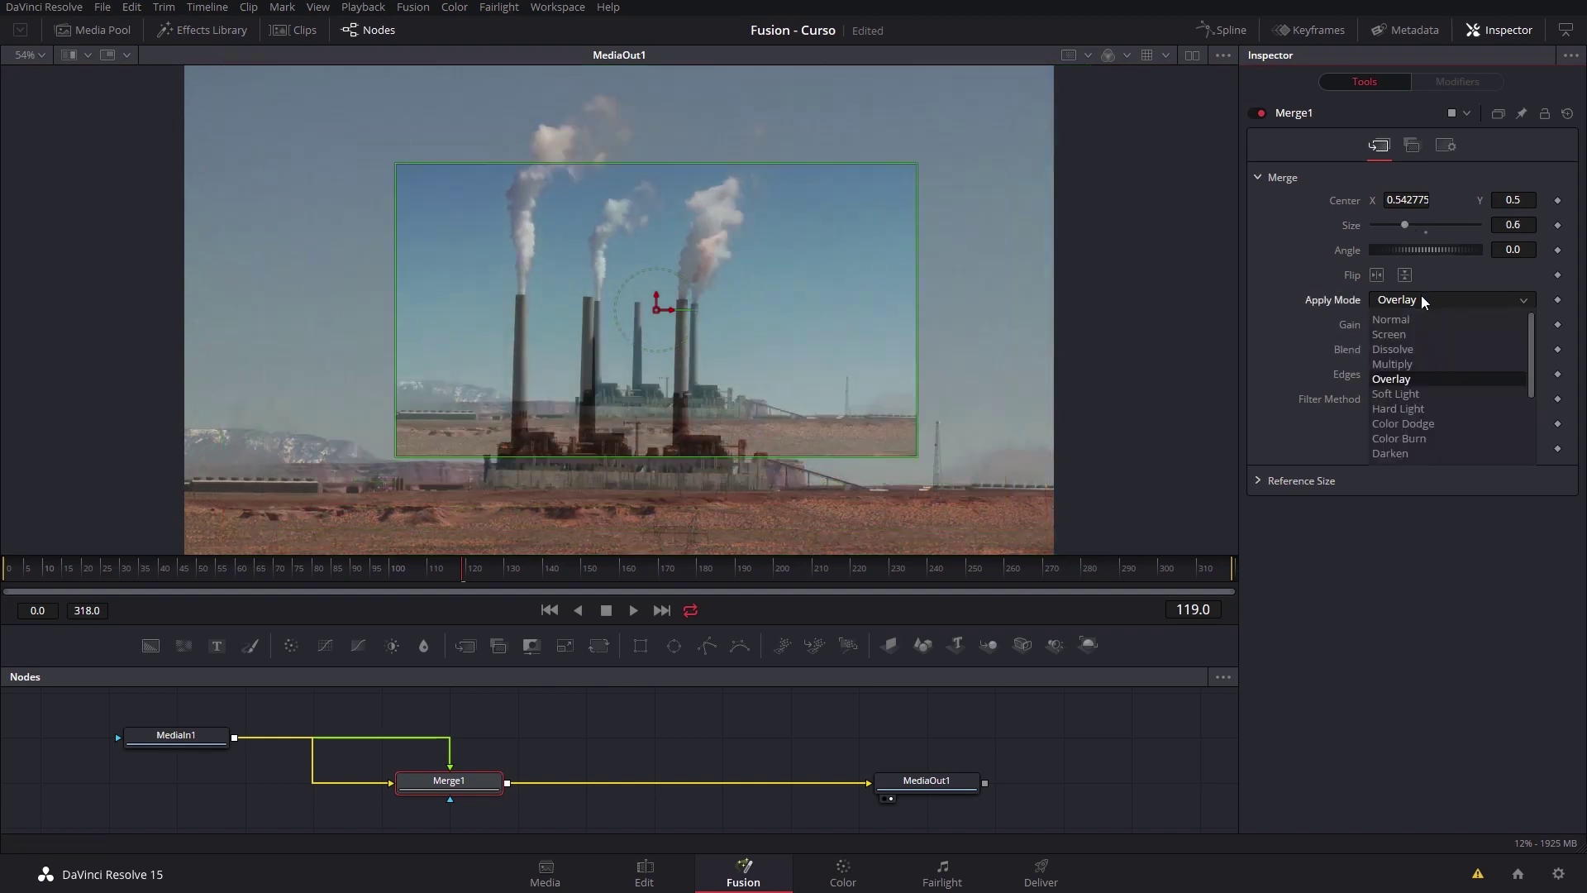
click(1401, 314)
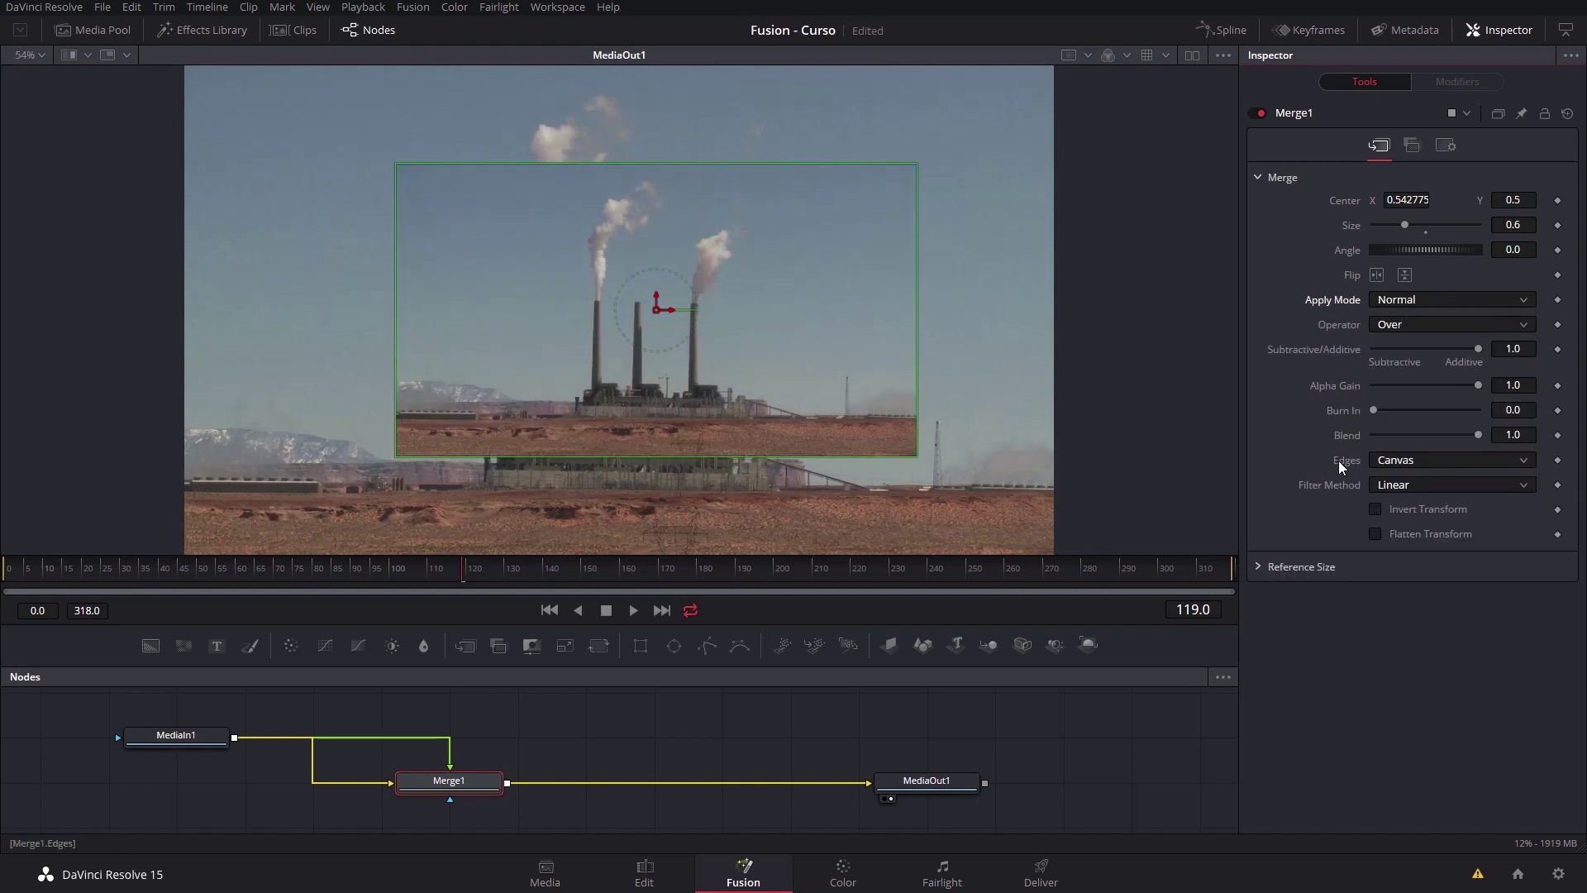
- Try Wrap, Duplicate and Mirror edge modes, shrinking the copy to 0.2 to show mirrored tiles
click(1387, 460)
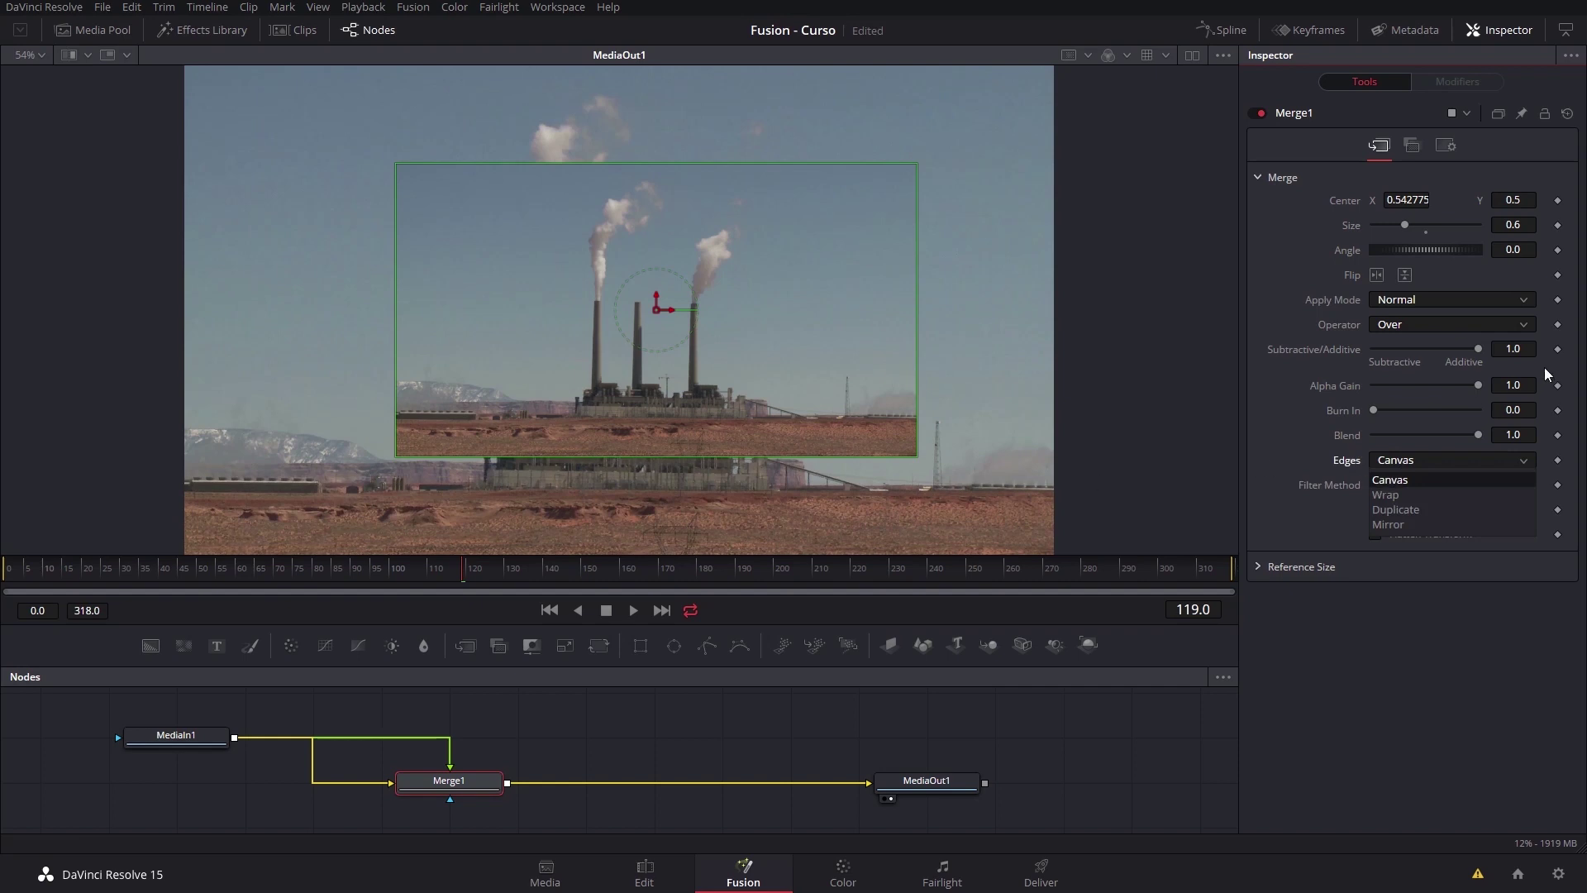
click(1398, 494)
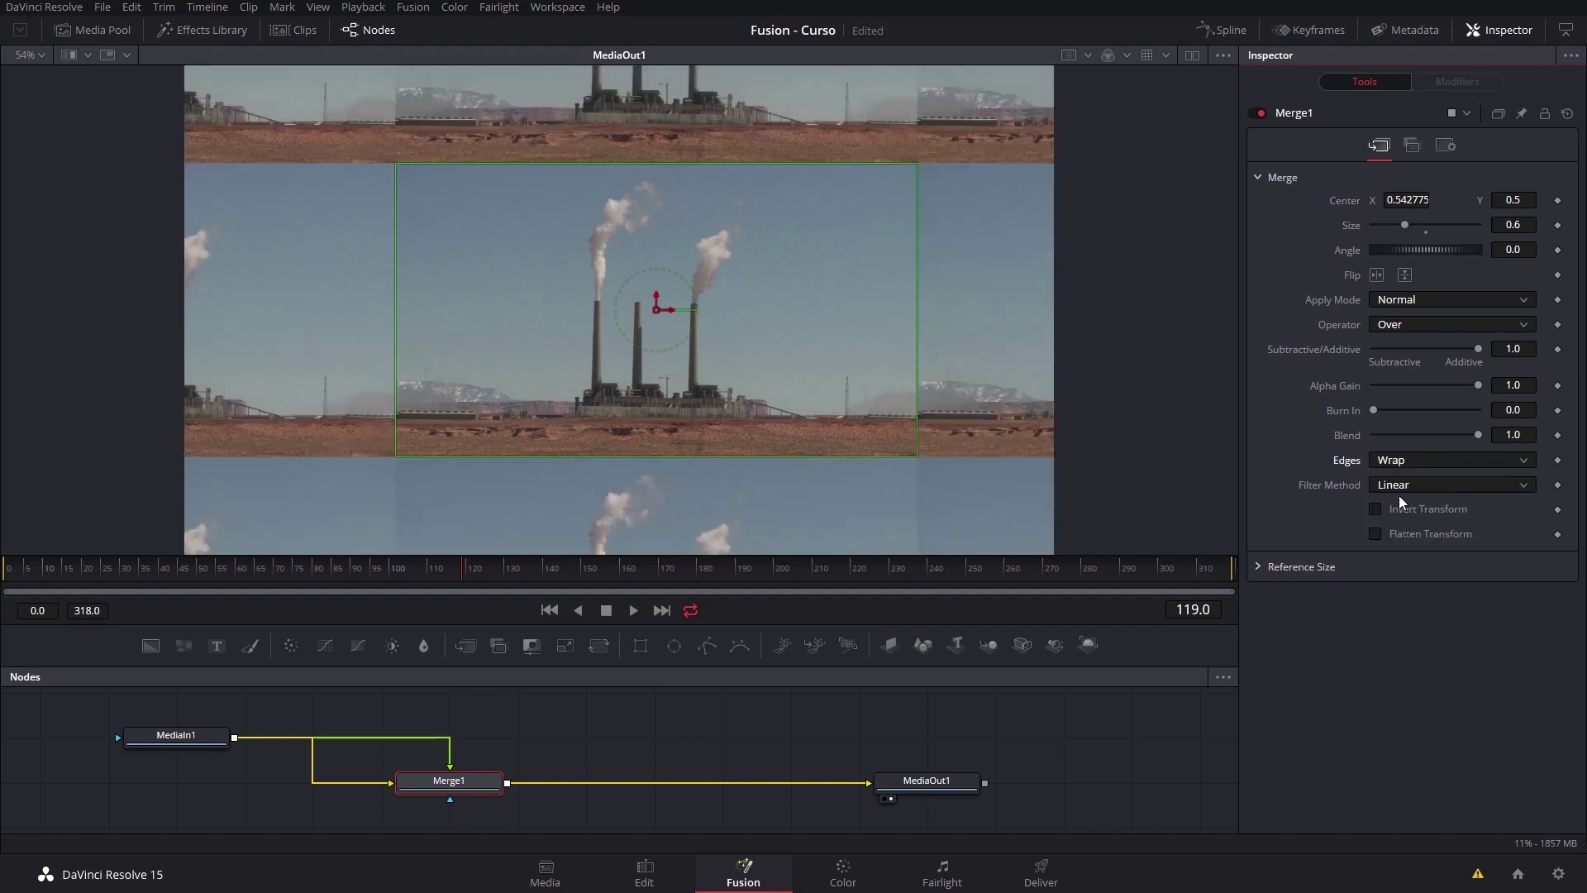
mouse_move(671, 309)
mouse_down()
mouse_move(341, 319)
mouse_move(1142, 309)
mouse_move(652, 306)
mouse_move(694, 309)
mouse_up()
click(1397, 460)
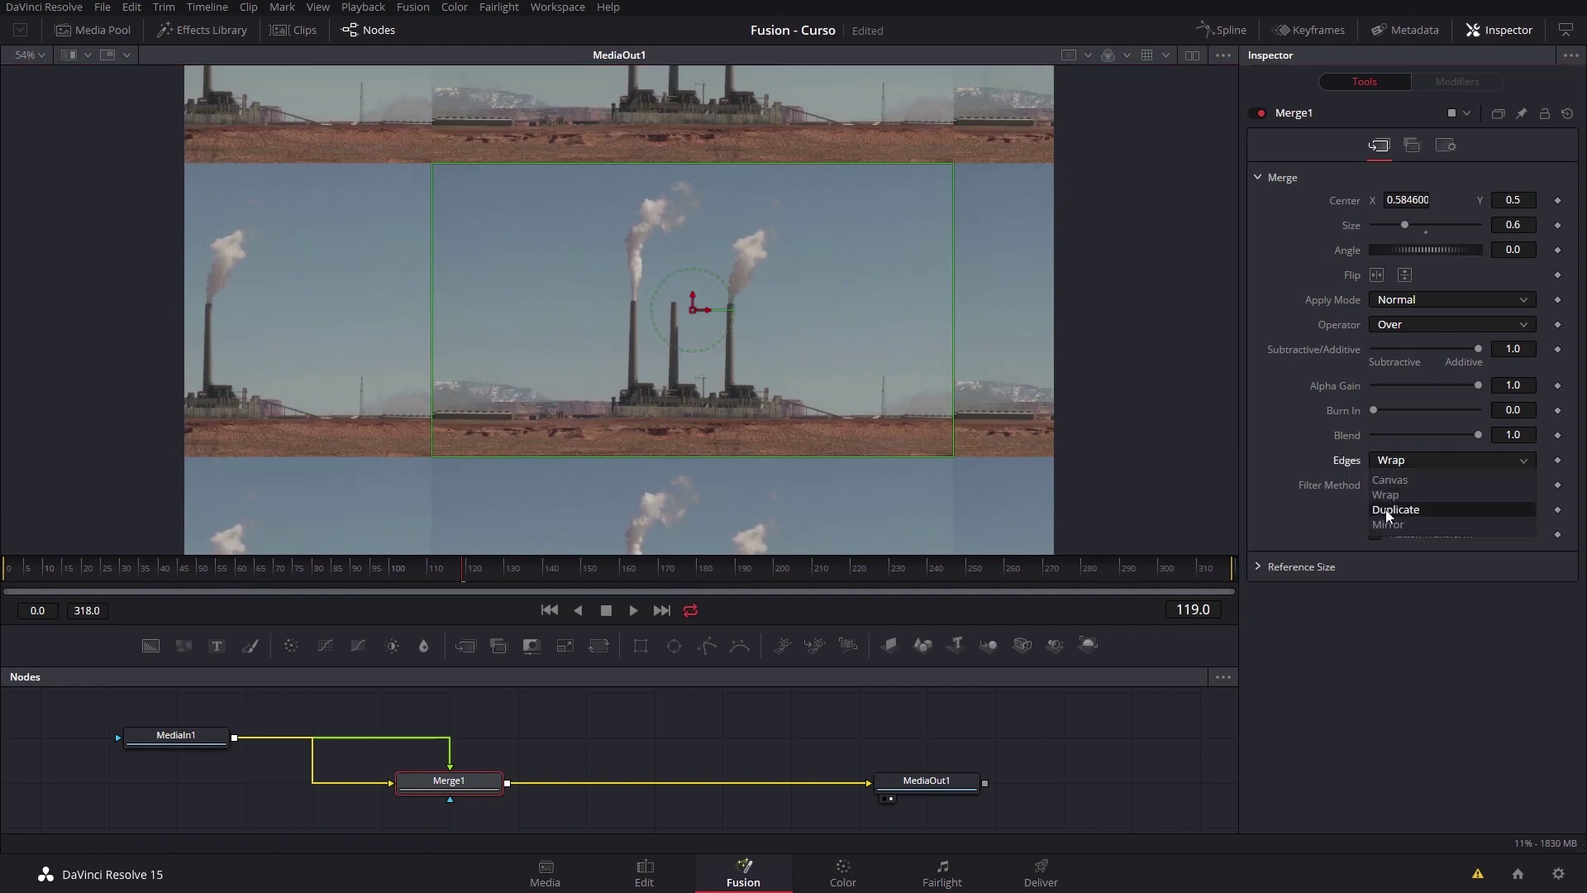
click(1397, 509)
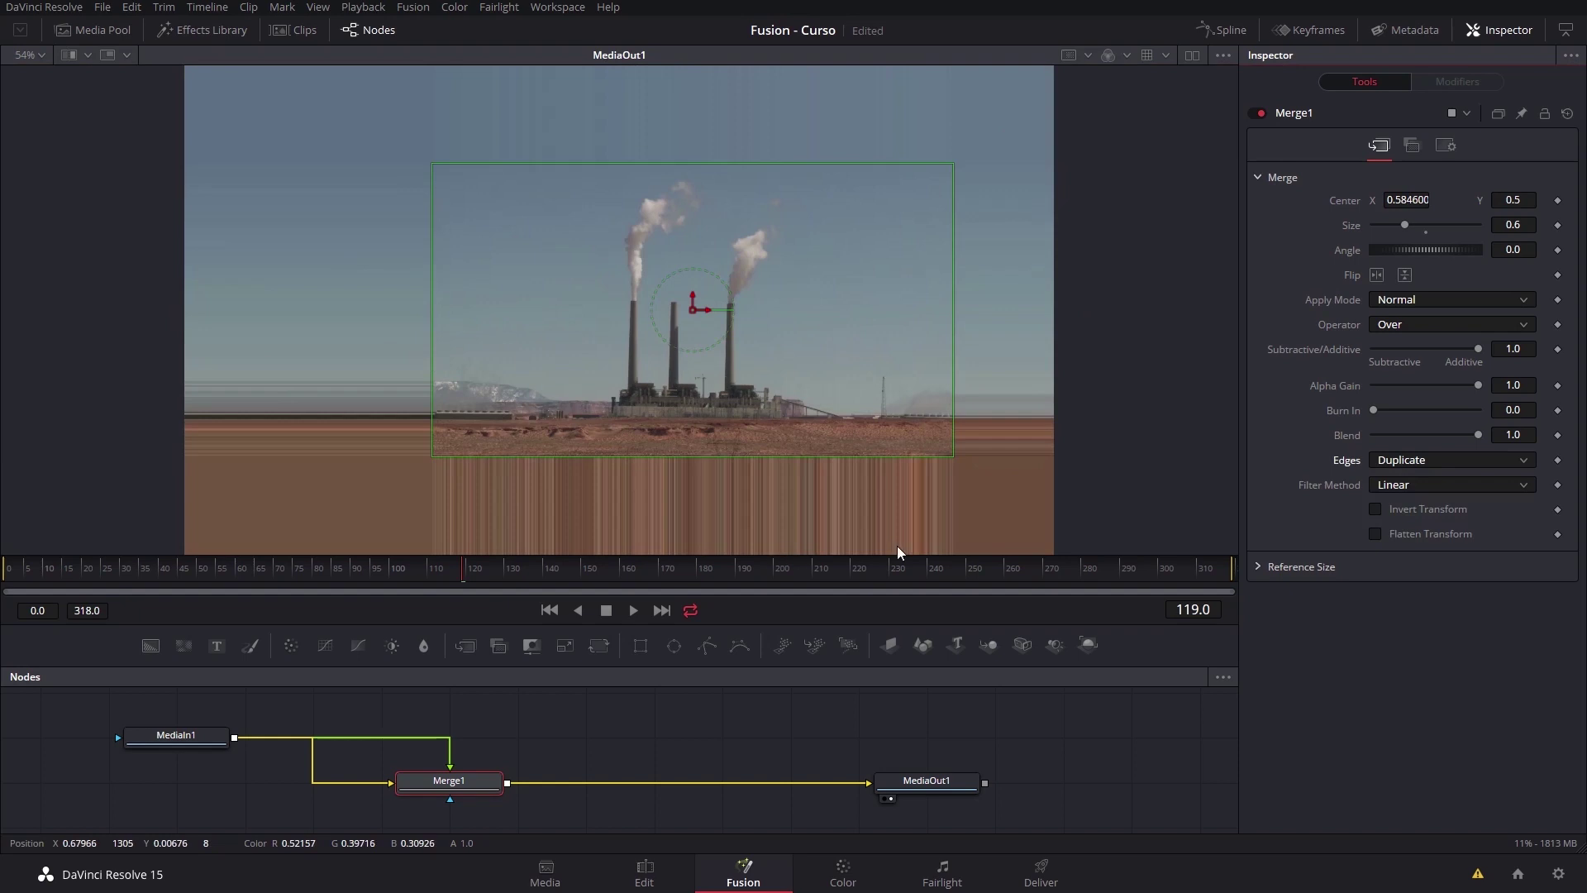
click(1431, 460)
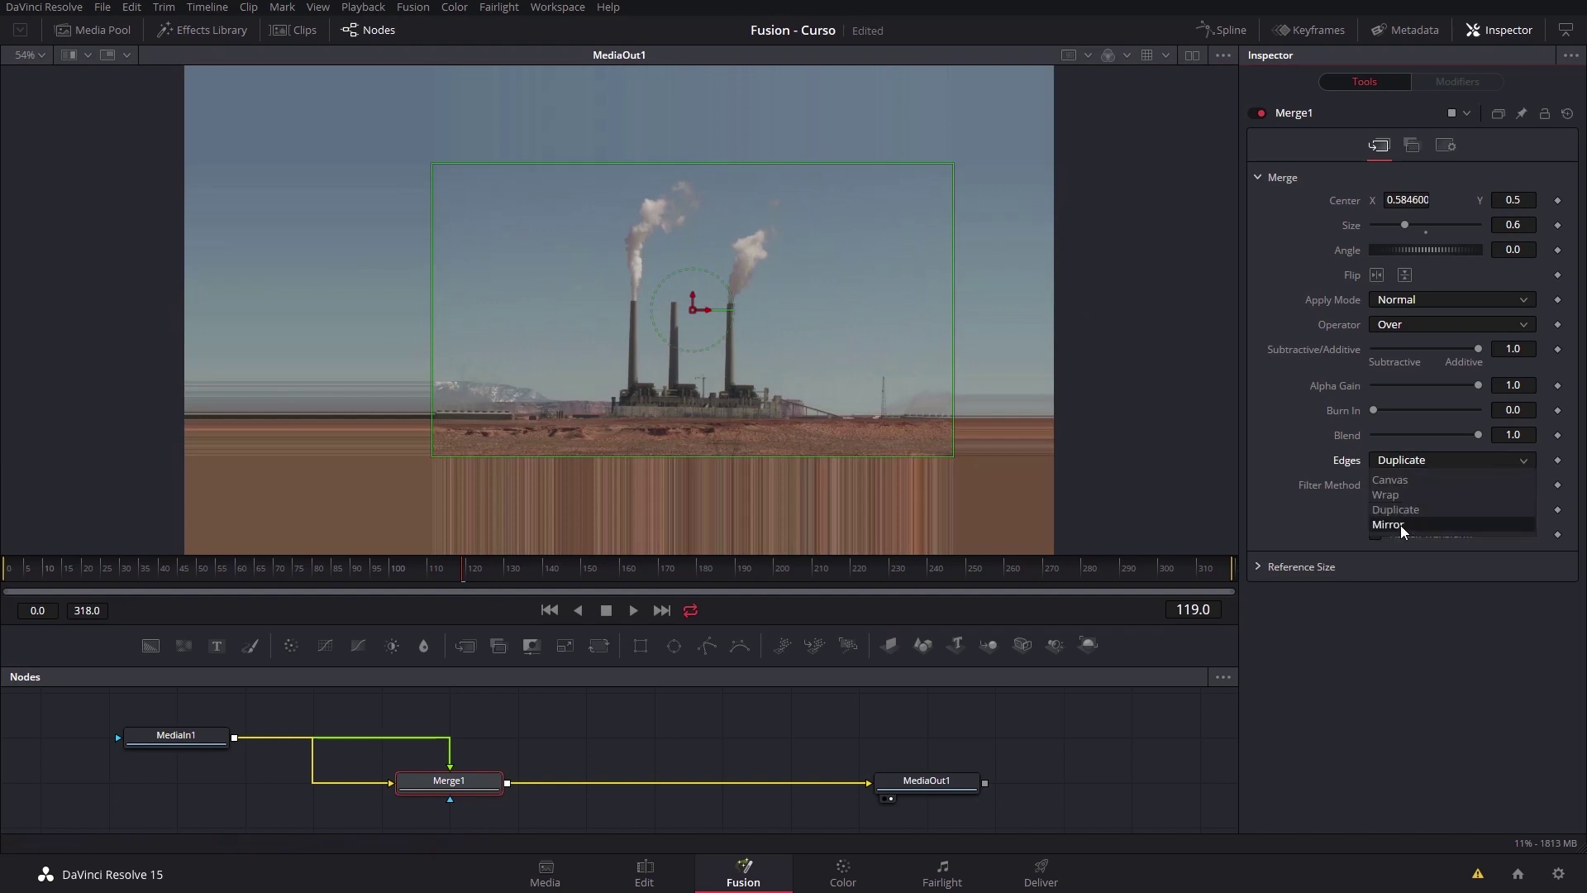
click(1400, 524)
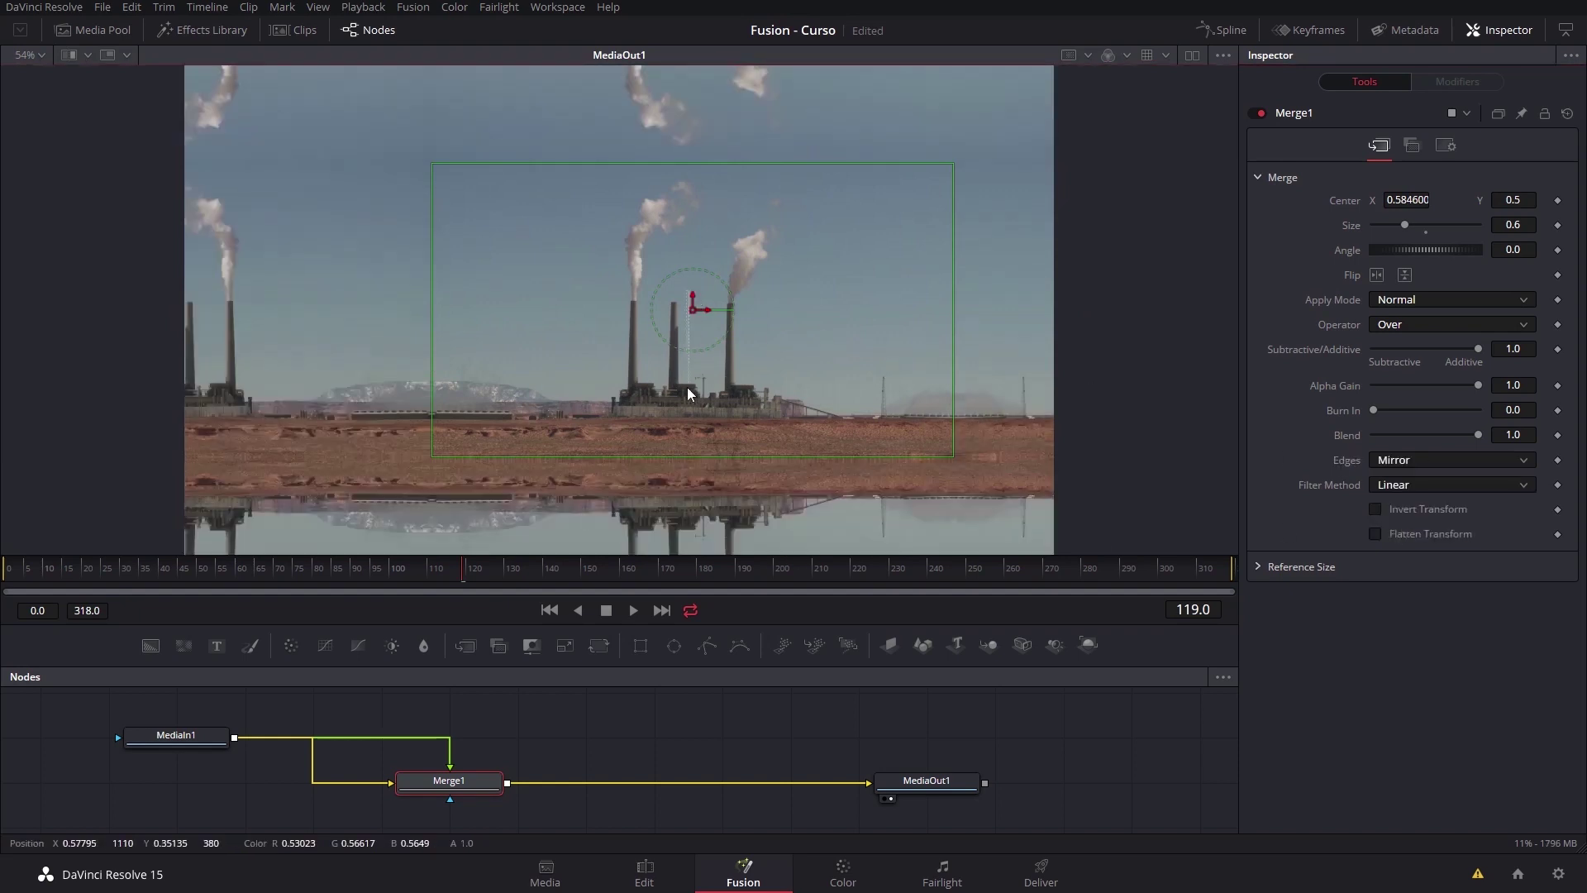
drag(1411, 223, 1387, 223)
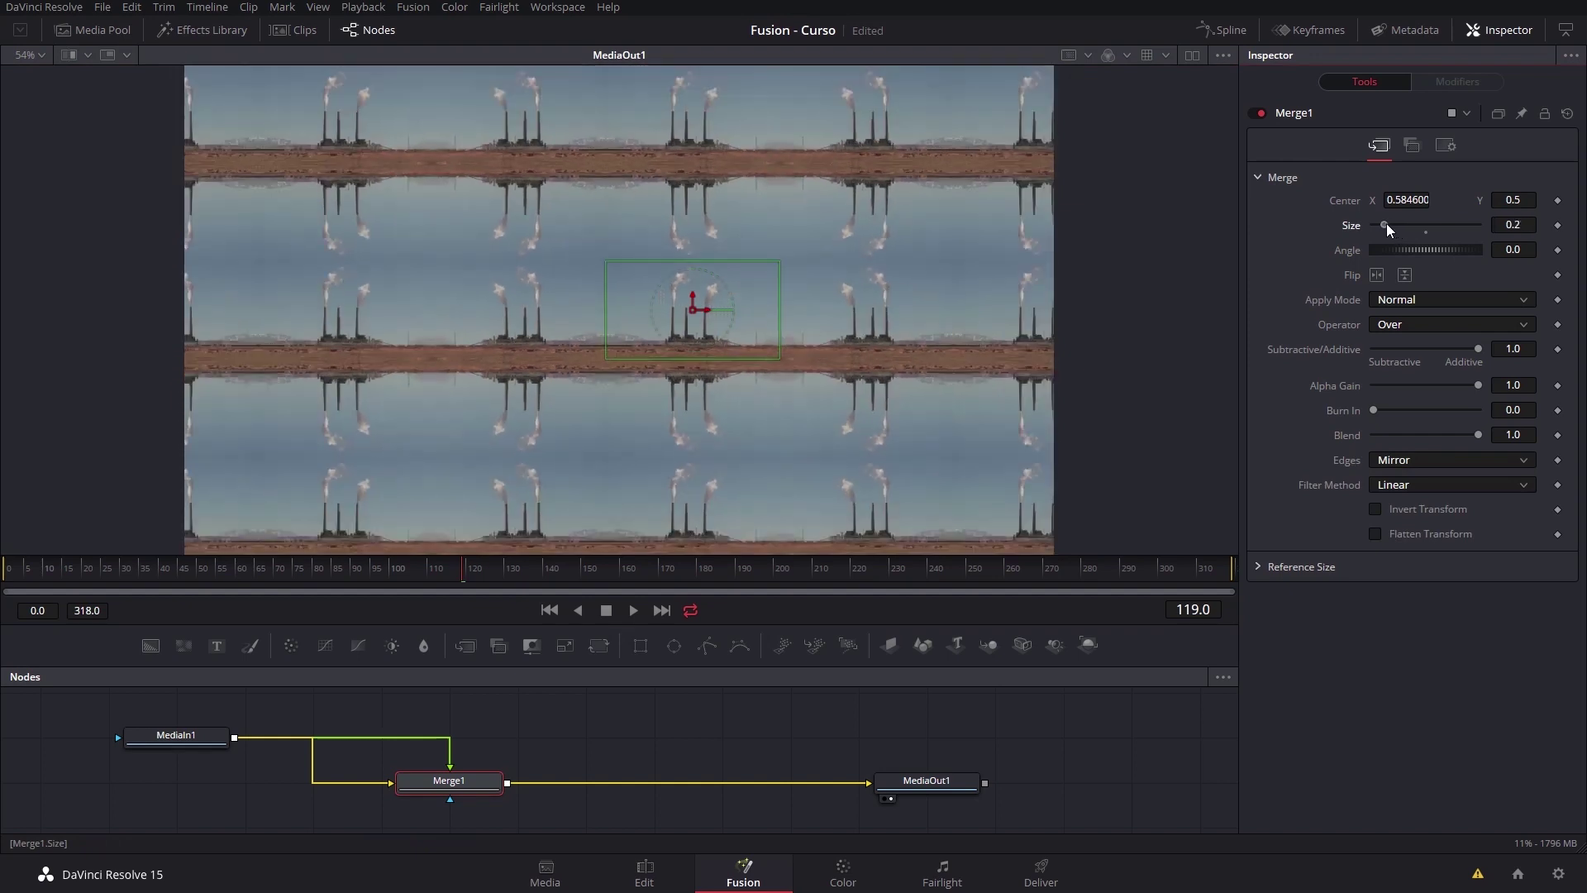
- Set Merge1's Edges to Canvas and reset Center to 0.5/0.5 and Size to 1.0
click(1411, 460)
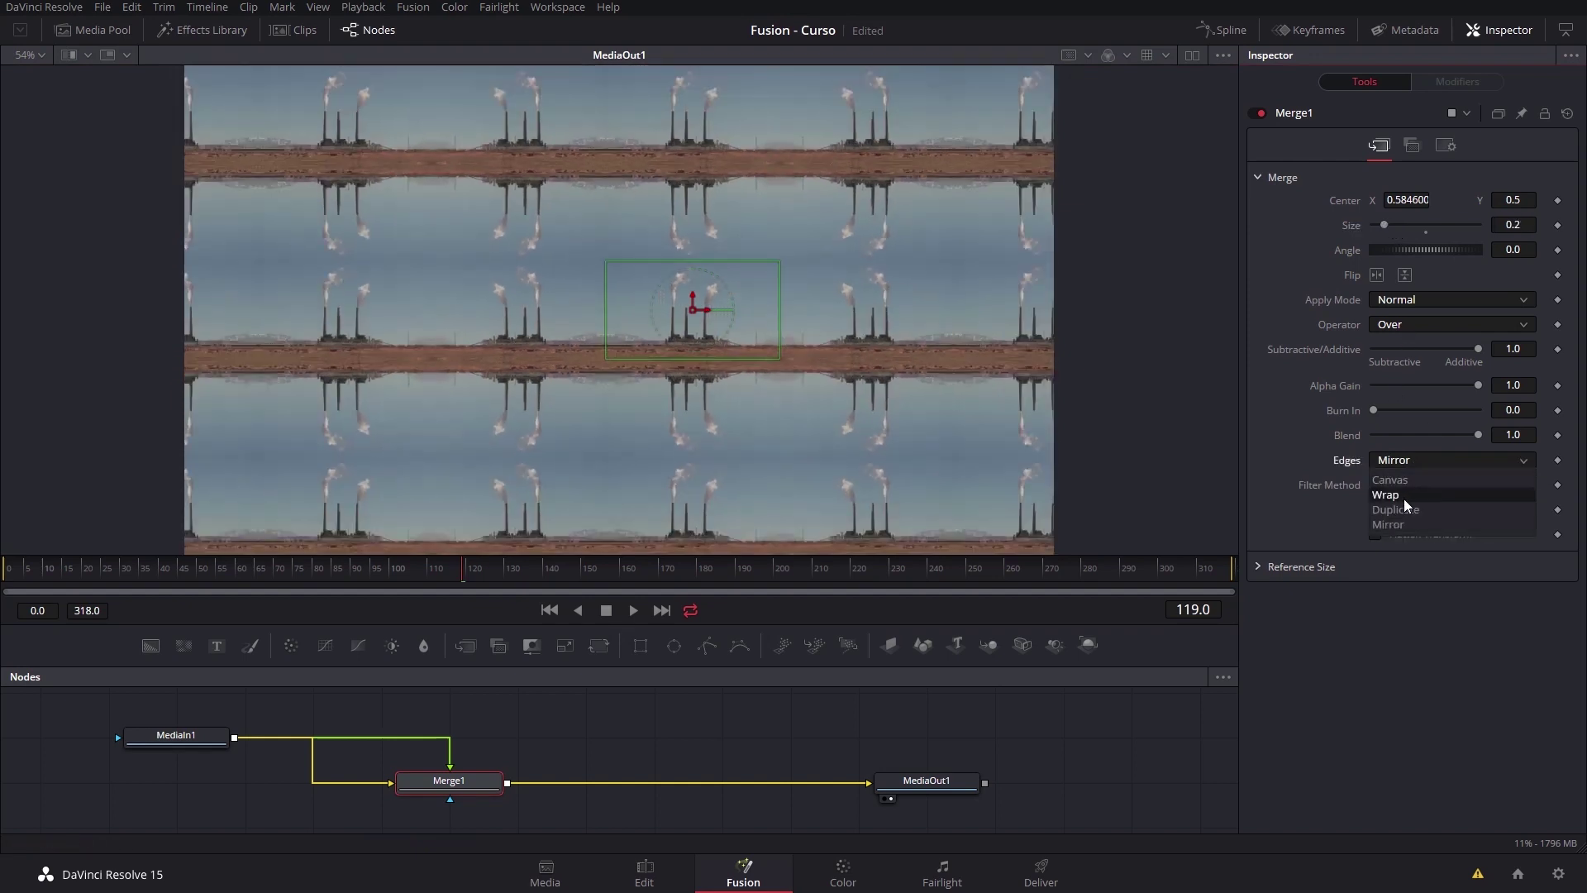
click(1406, 499)
click(1400, 460)
click(1402, 480)
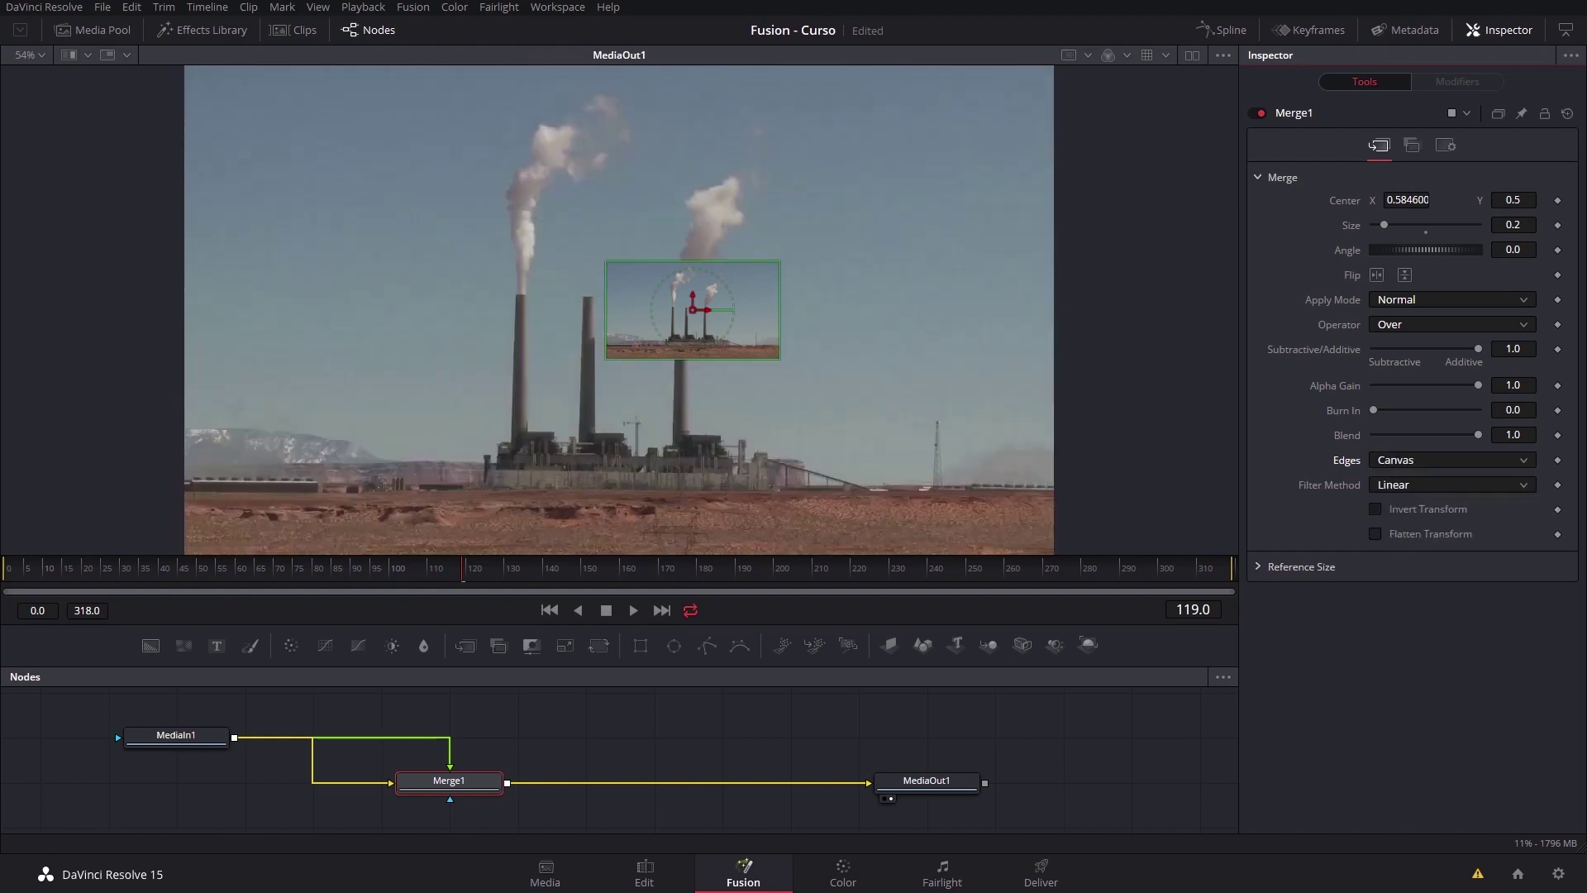
click(1570, 119)
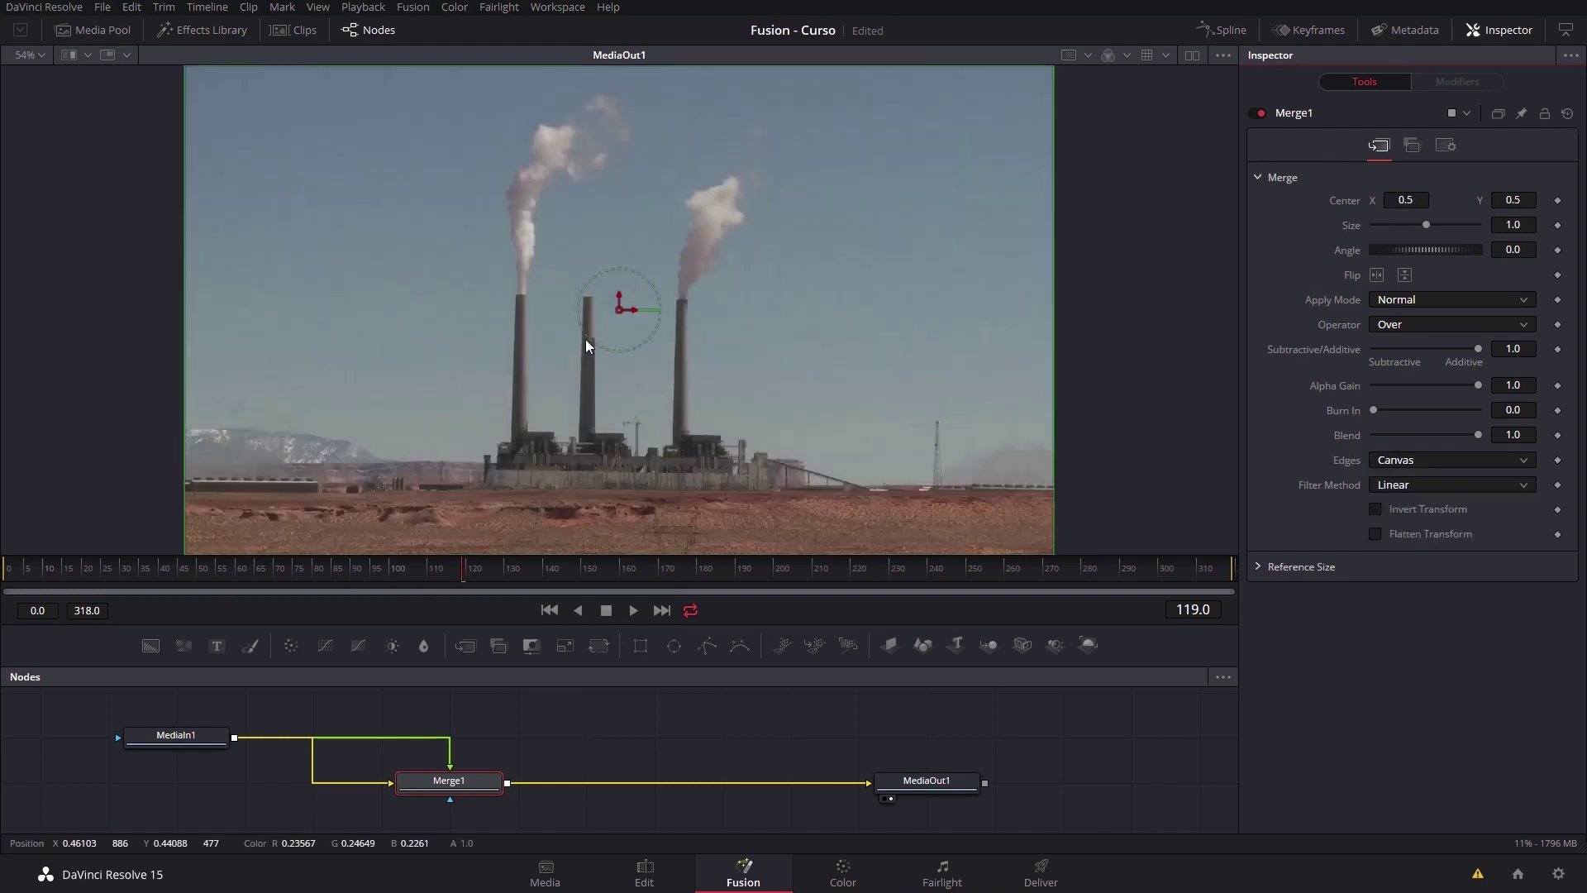
- Test-drag Merge1's centre, reset it to 0.5, 0.5, and move Merge1 further right in the graph
click(213, 740)
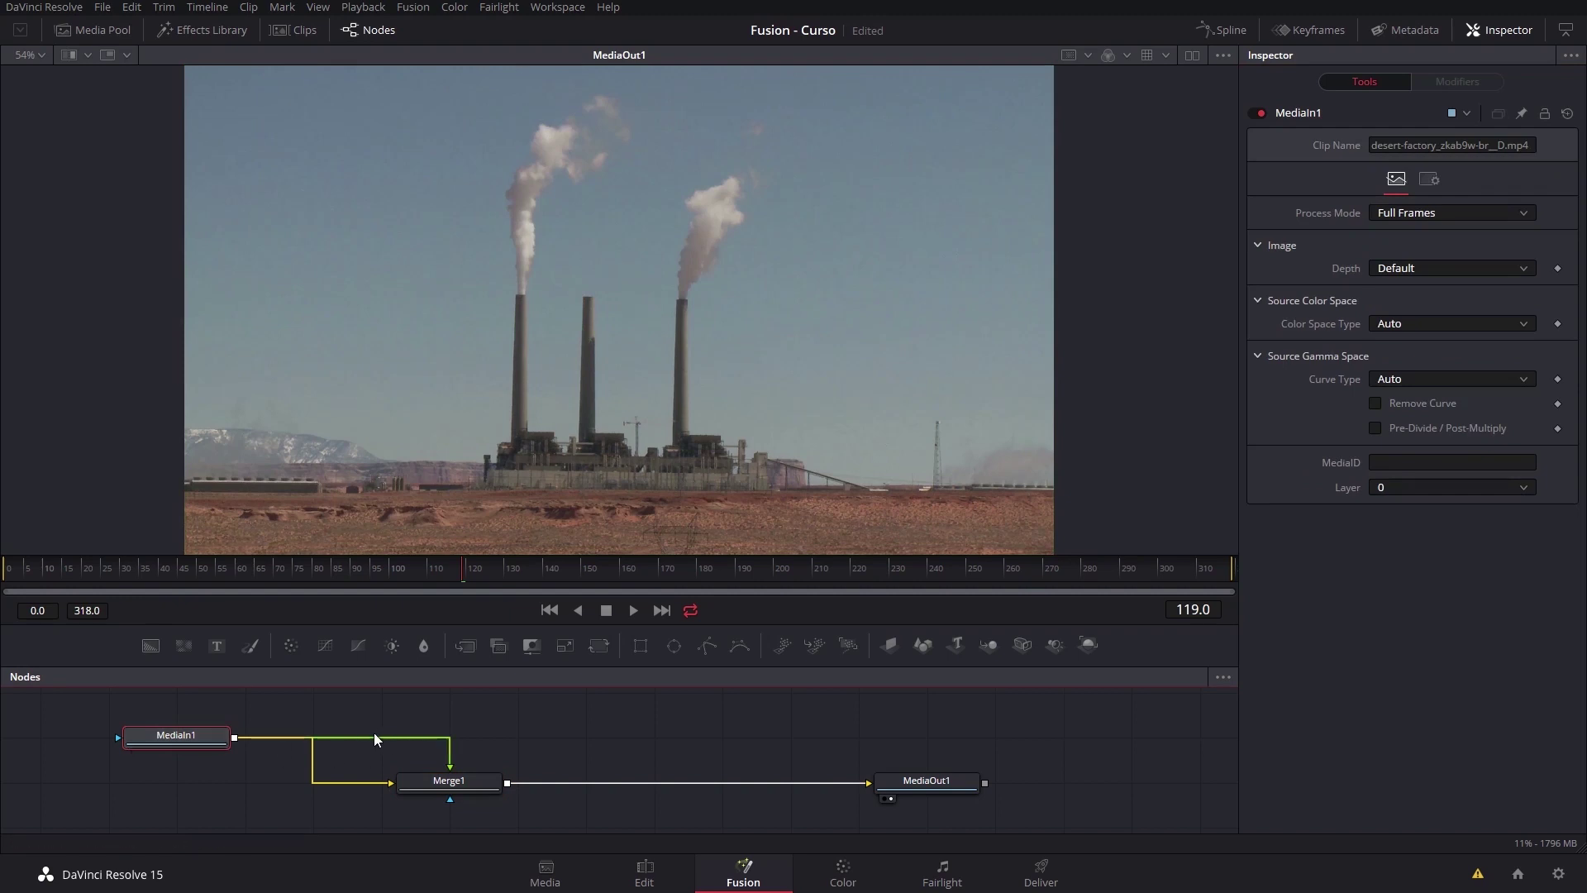
click(438, 781)
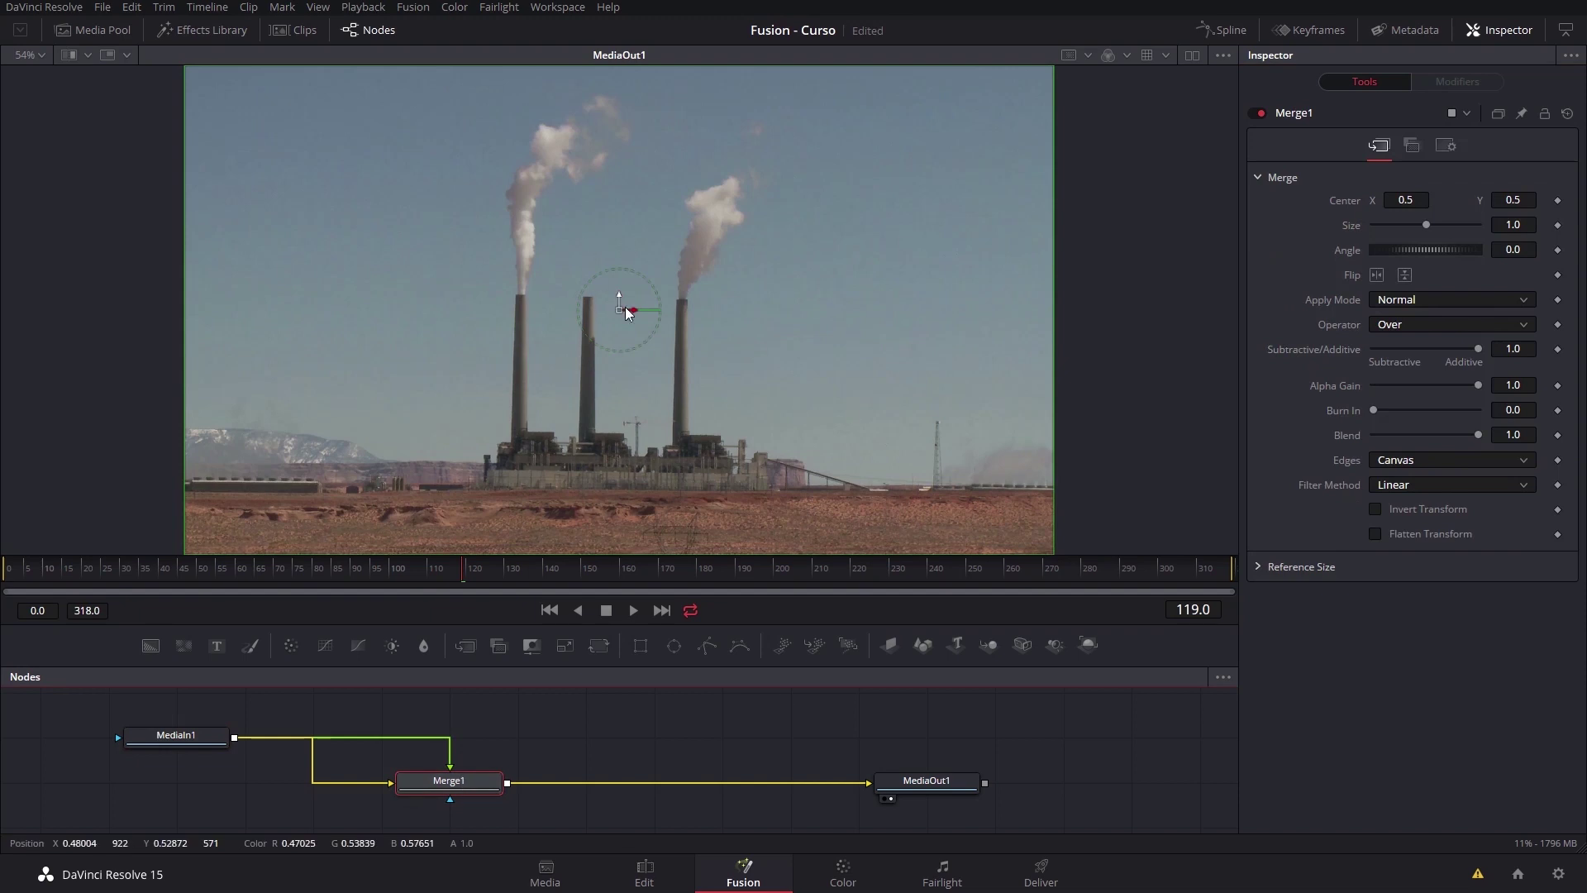
mouse_move(626, 309)
mouse_down()
mouse_move(774, 311)
mouse_move(777, 445)
mouse_up()
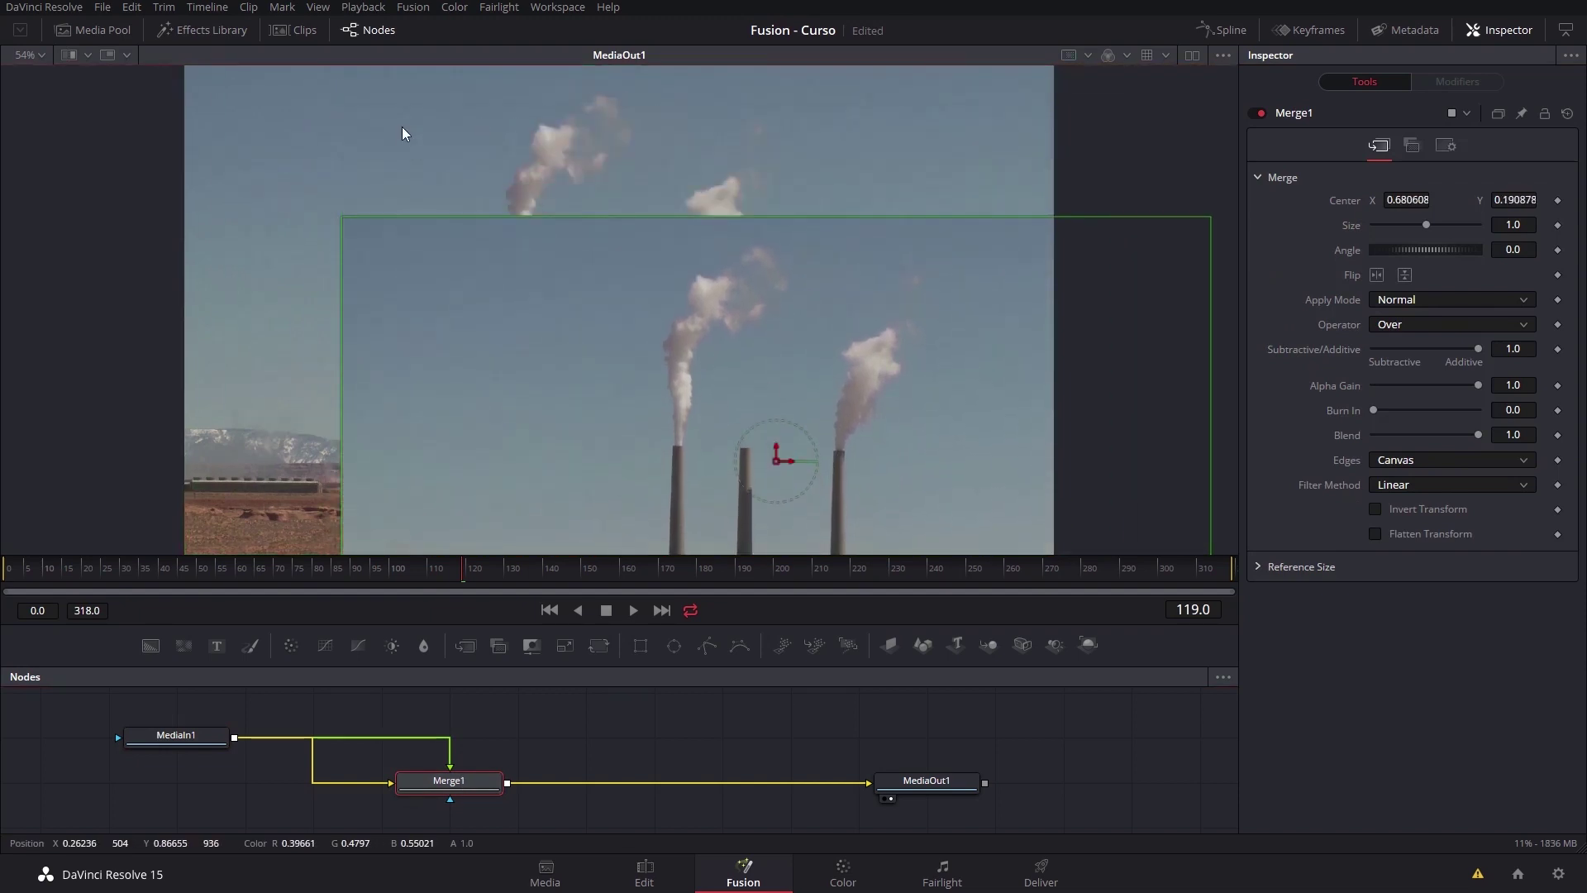
click(1569, 115)
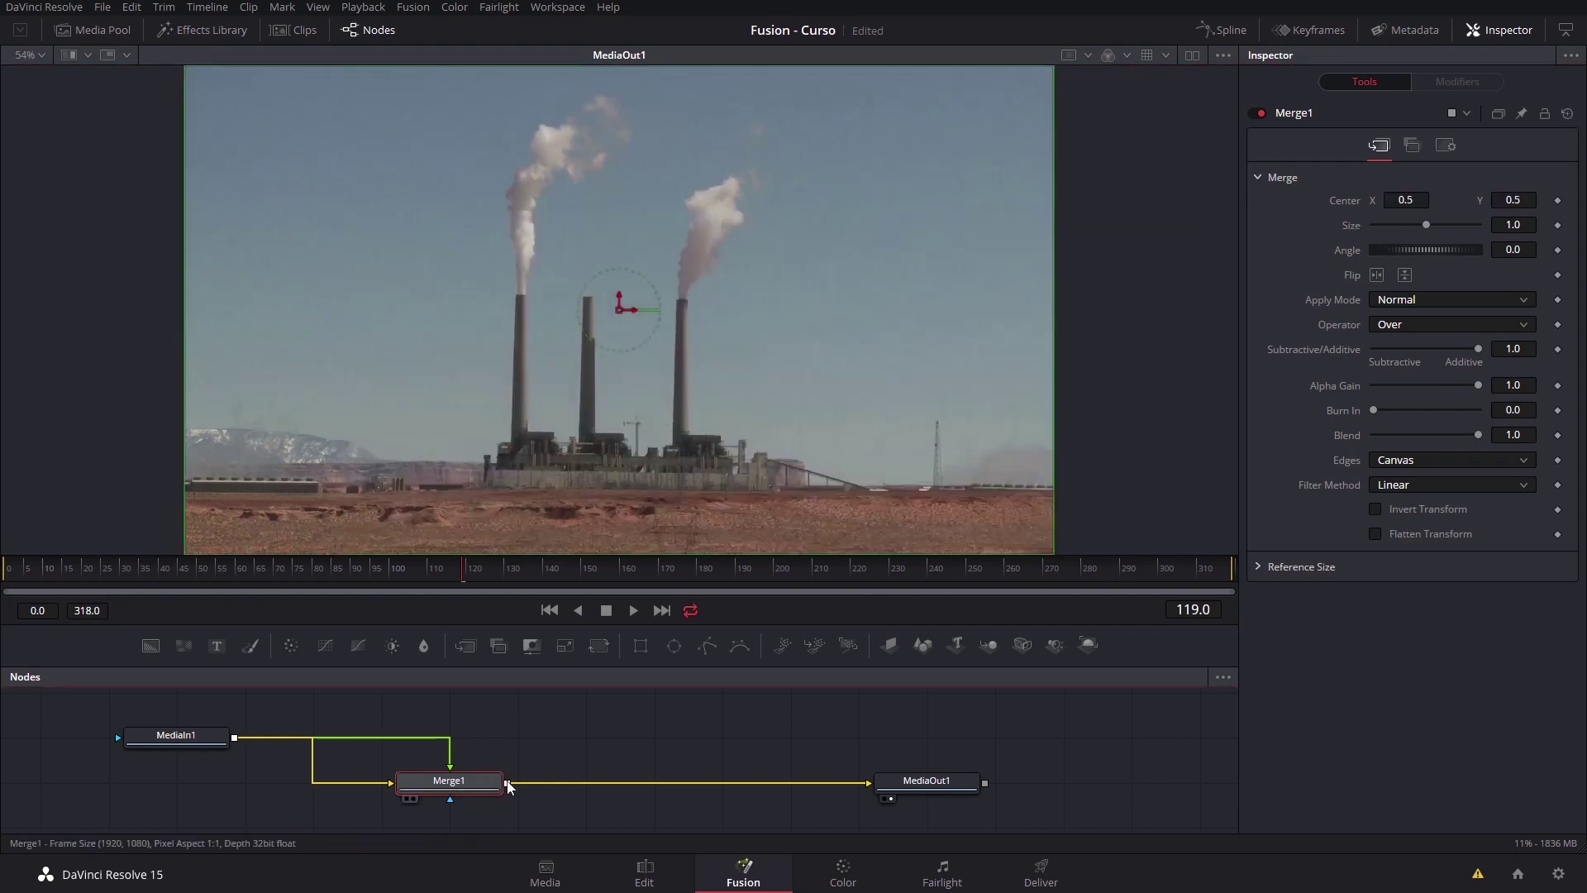
drag(501, 783, 570, 783)
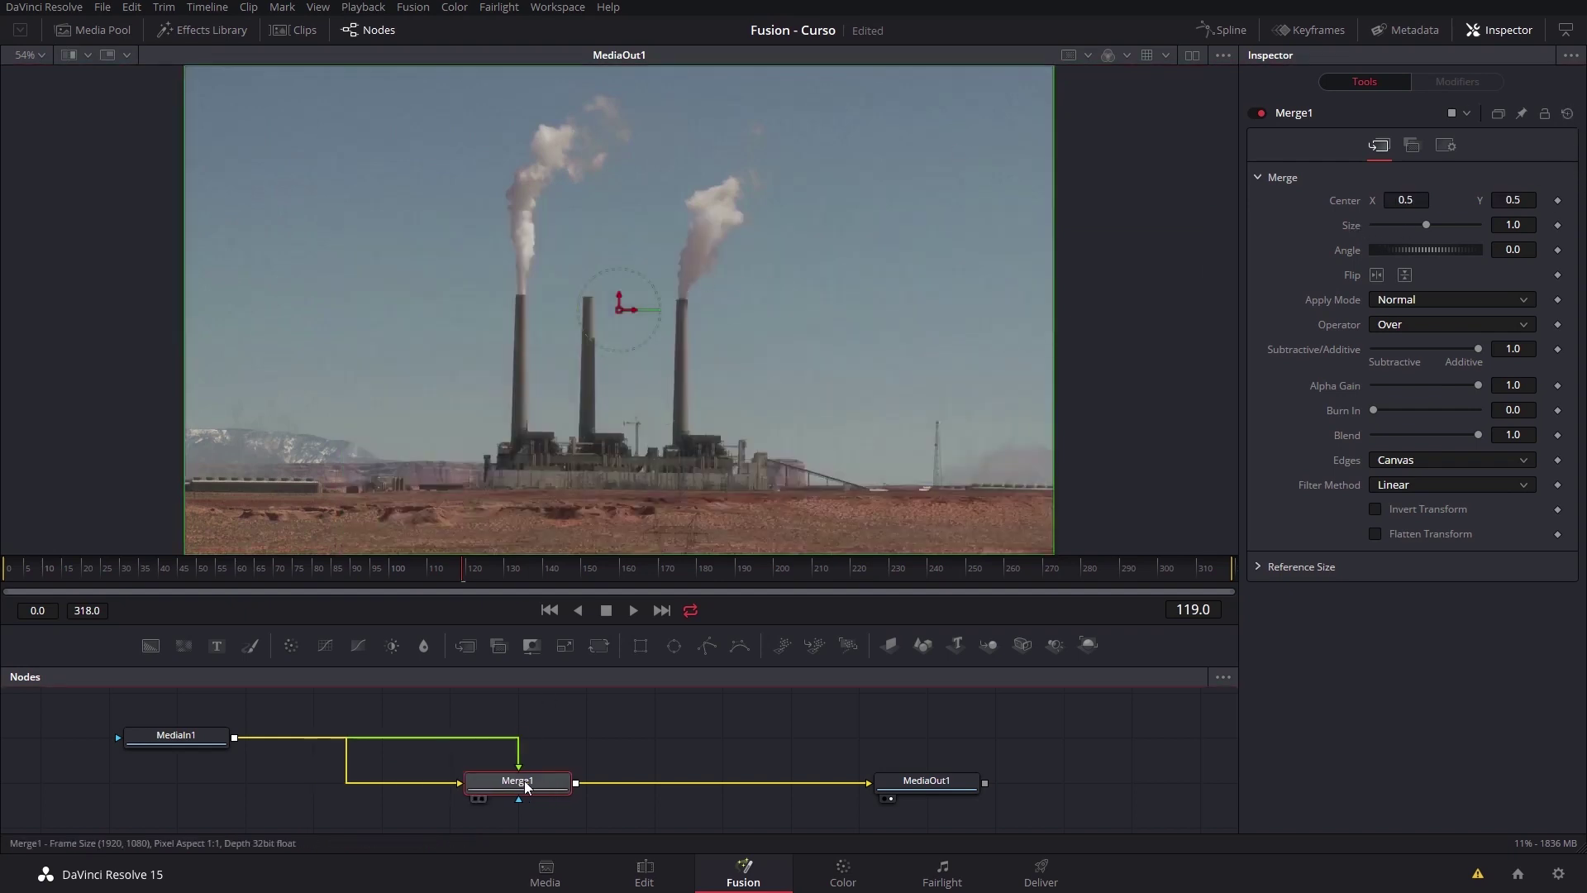
click(600, 647)
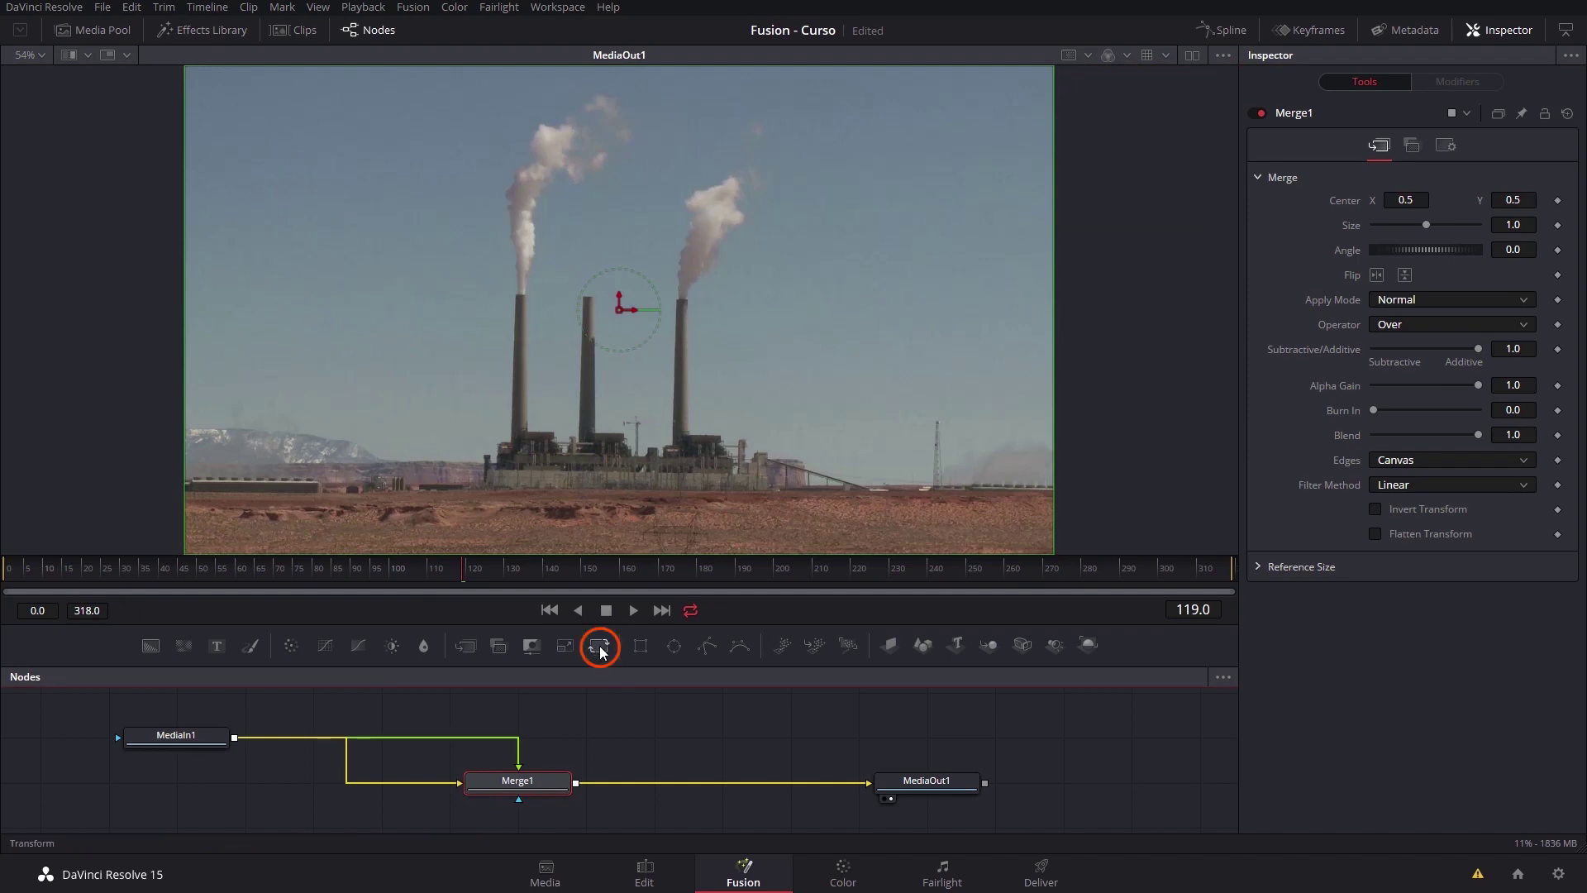
- Insert Transform1 and Transform2 on the two MediaIn1-to-Merge1 links, Transform1 above Transform2
drag(601, 651, 587, 653)
drag(484, 716, 415, 737)
drag(596, 651, 380, 785)
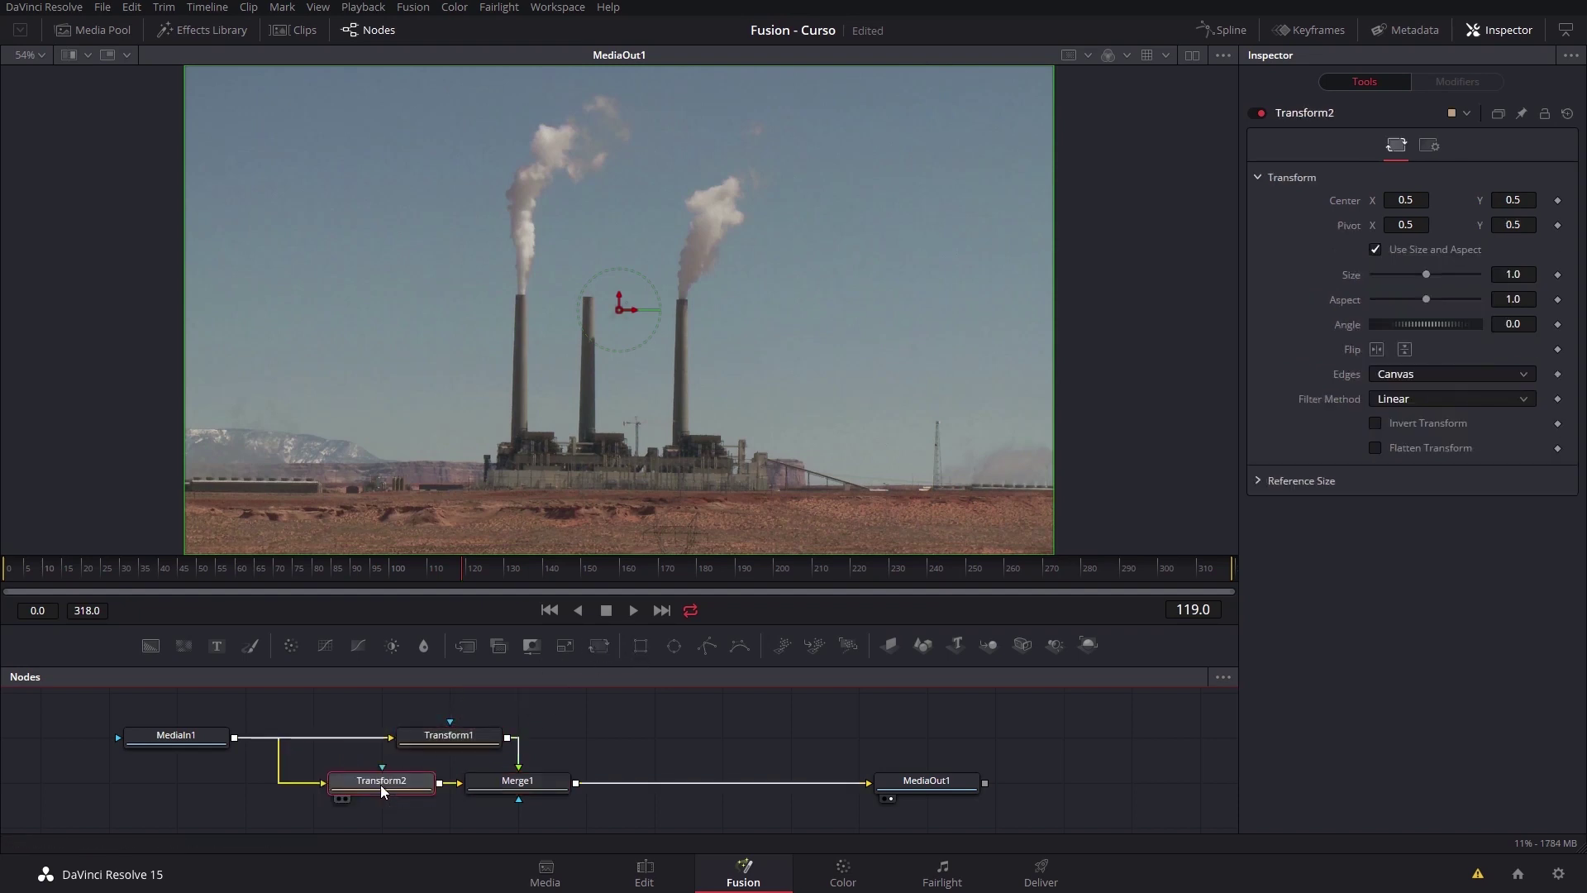
drag(443, 744, 383, 735)
click(383, 735)
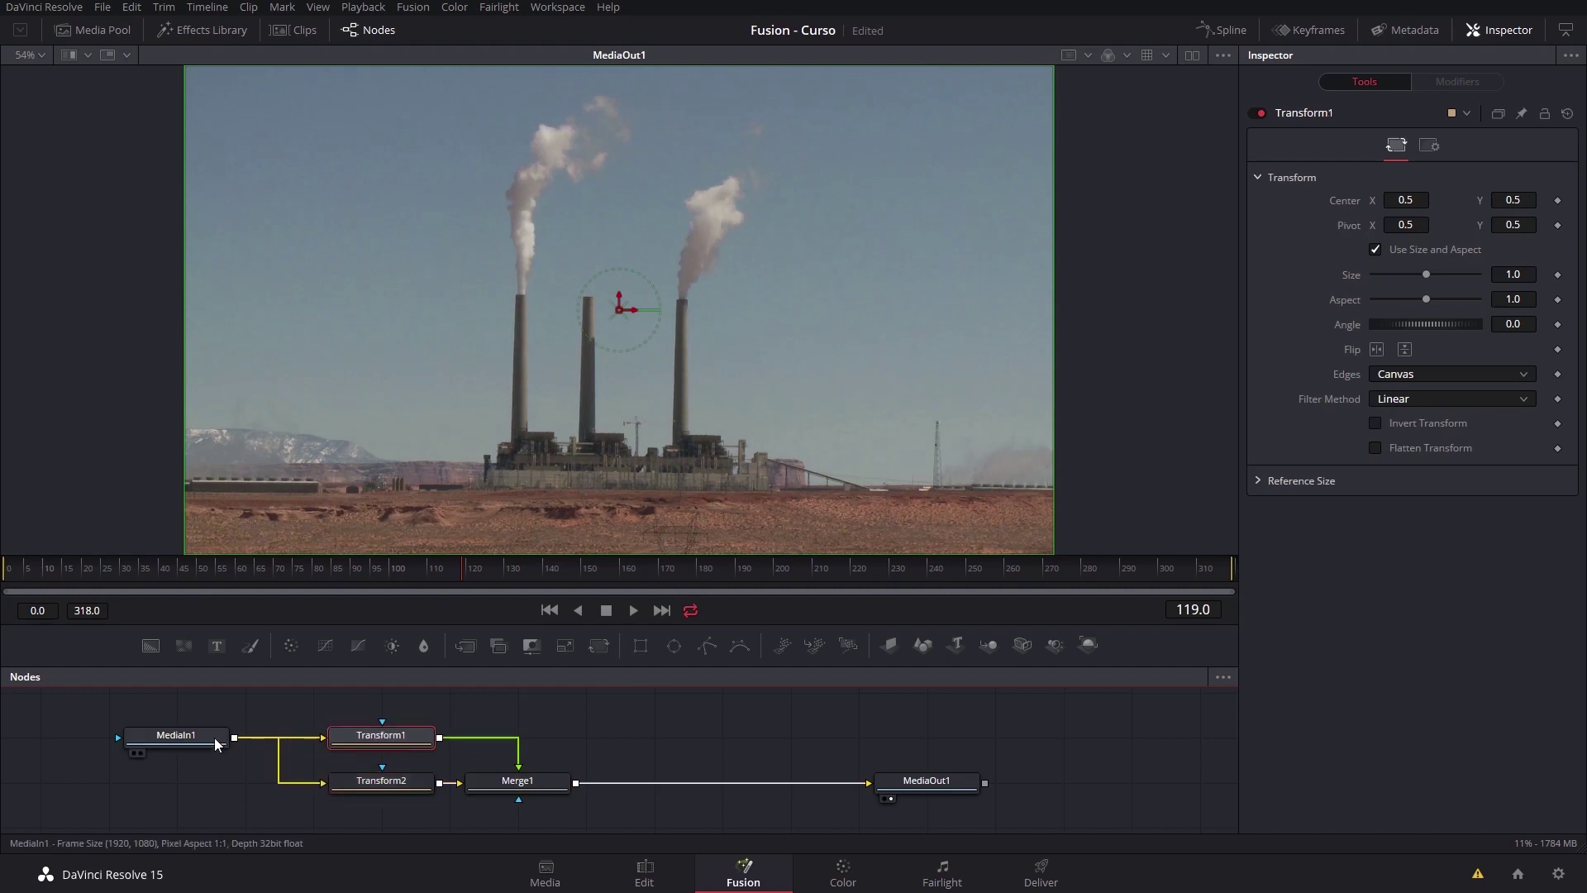
- Align the nodes into tidy rows and enlarge the Nodes panel so the whole graph shows
drag(185, 752, 117, 798)
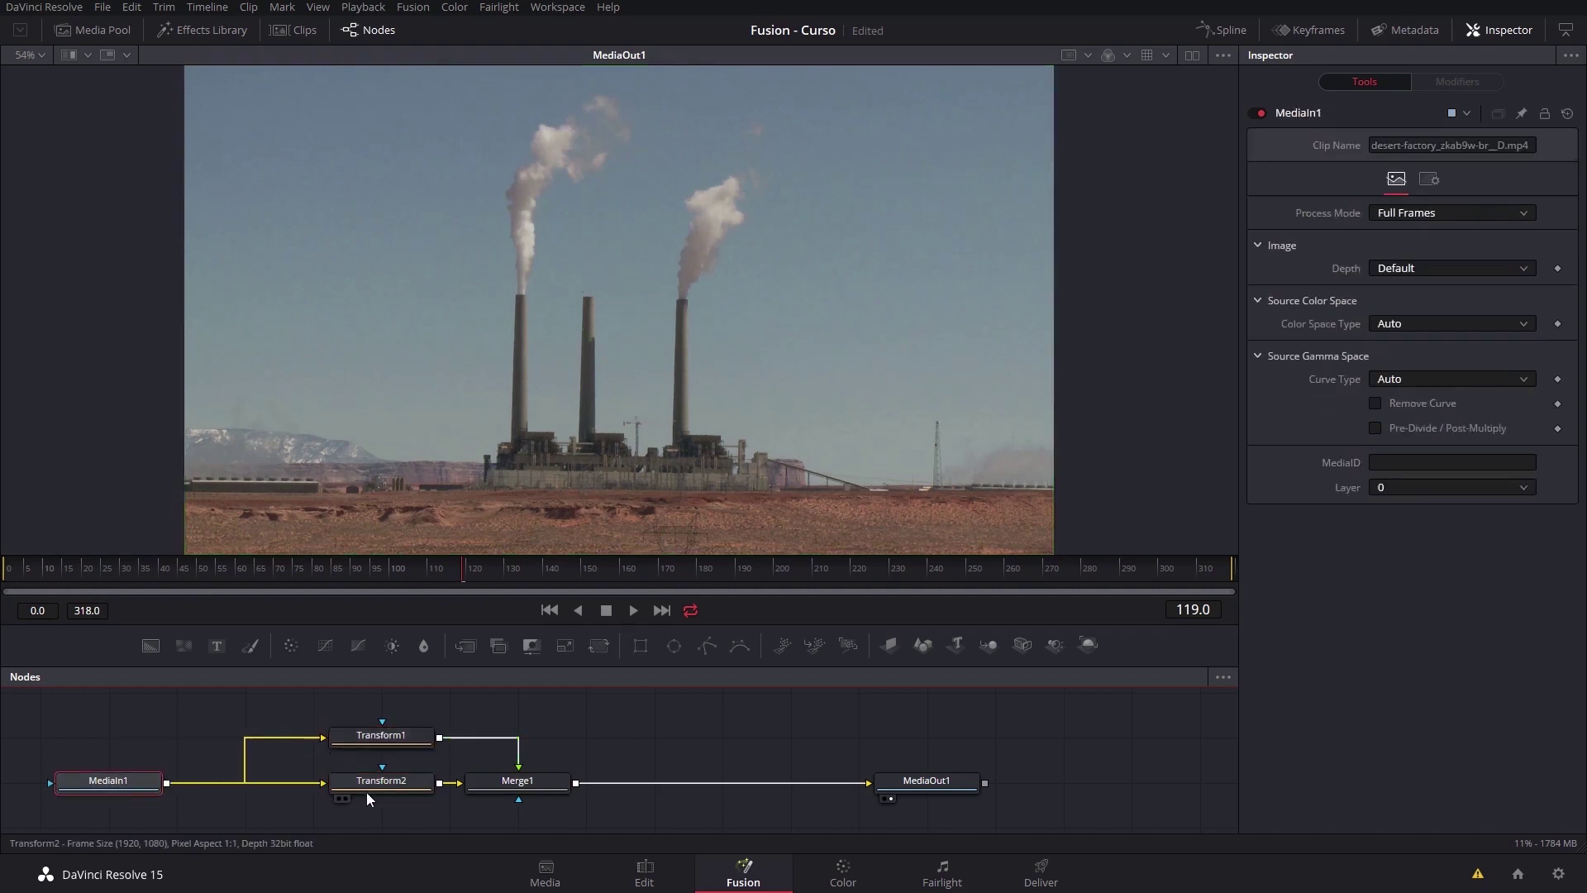
drag(355, 787, 349, 825)
drag(529, 737, 596, 782)
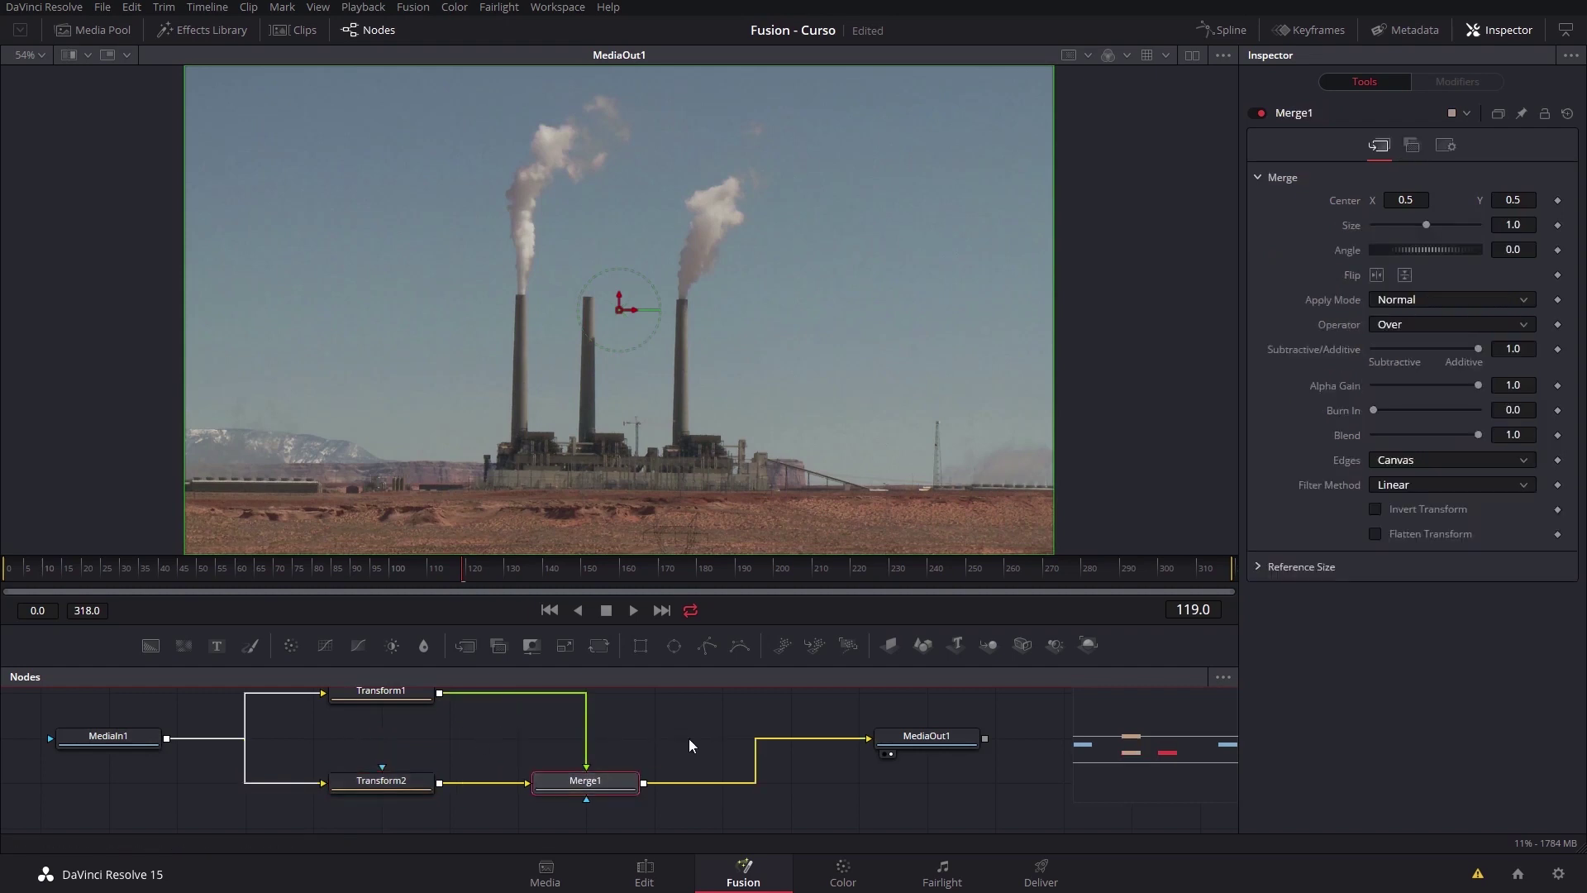
drag(892, 735, 824, 781)
click(810, 781)
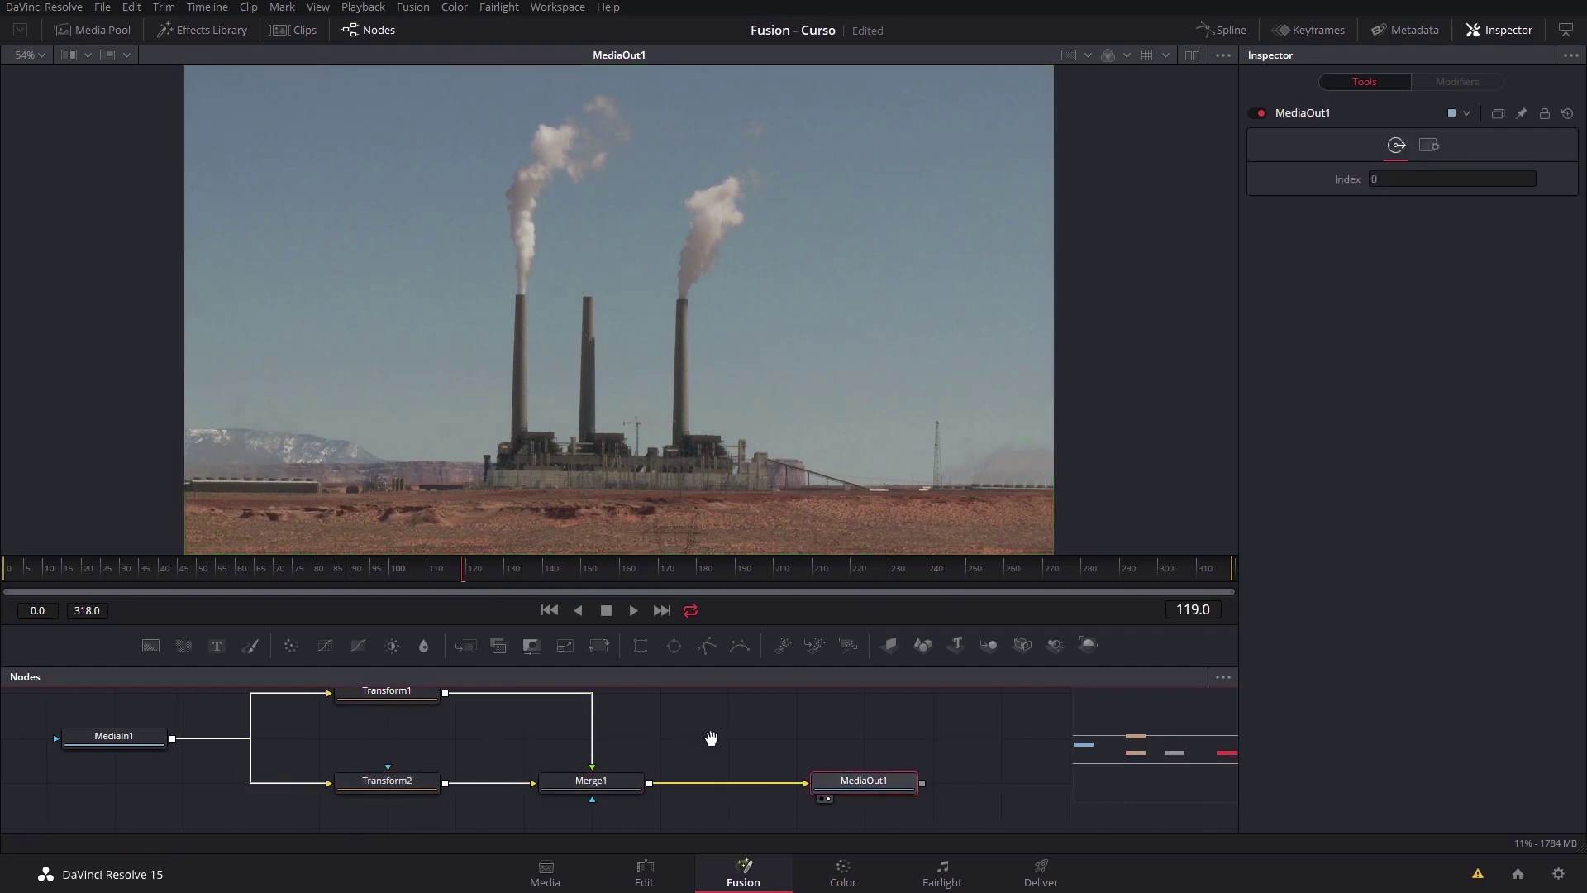
drag(699, 739, 728, 754)
drag(614, 625, 615, 554)
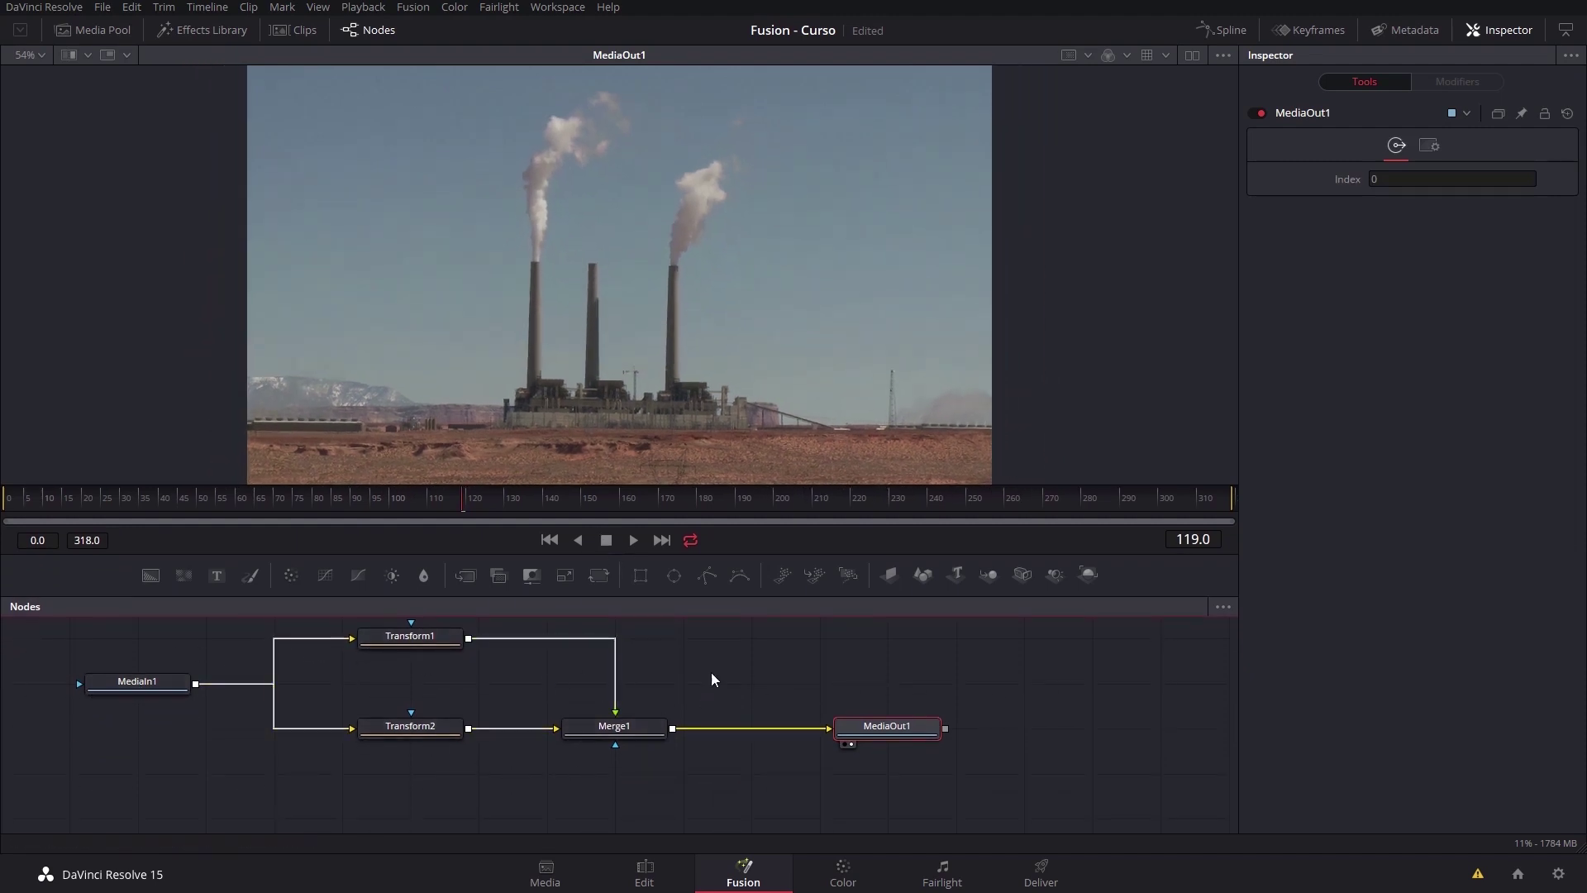
drag(711, 673, 655, 692)
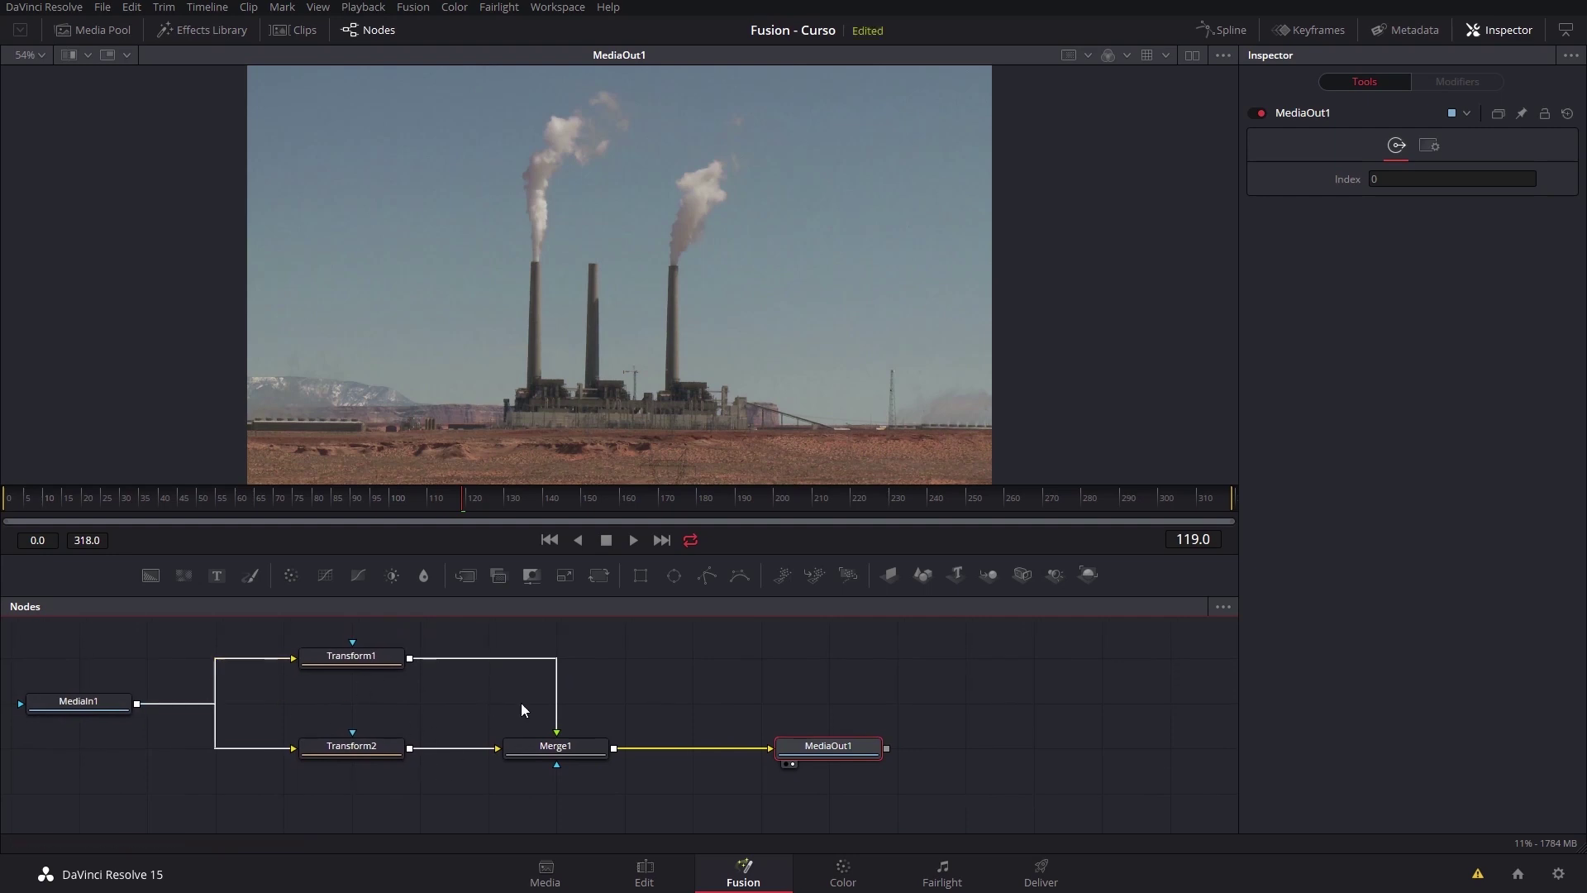
drag(521, 709, 678, 717)
click(505, 668)
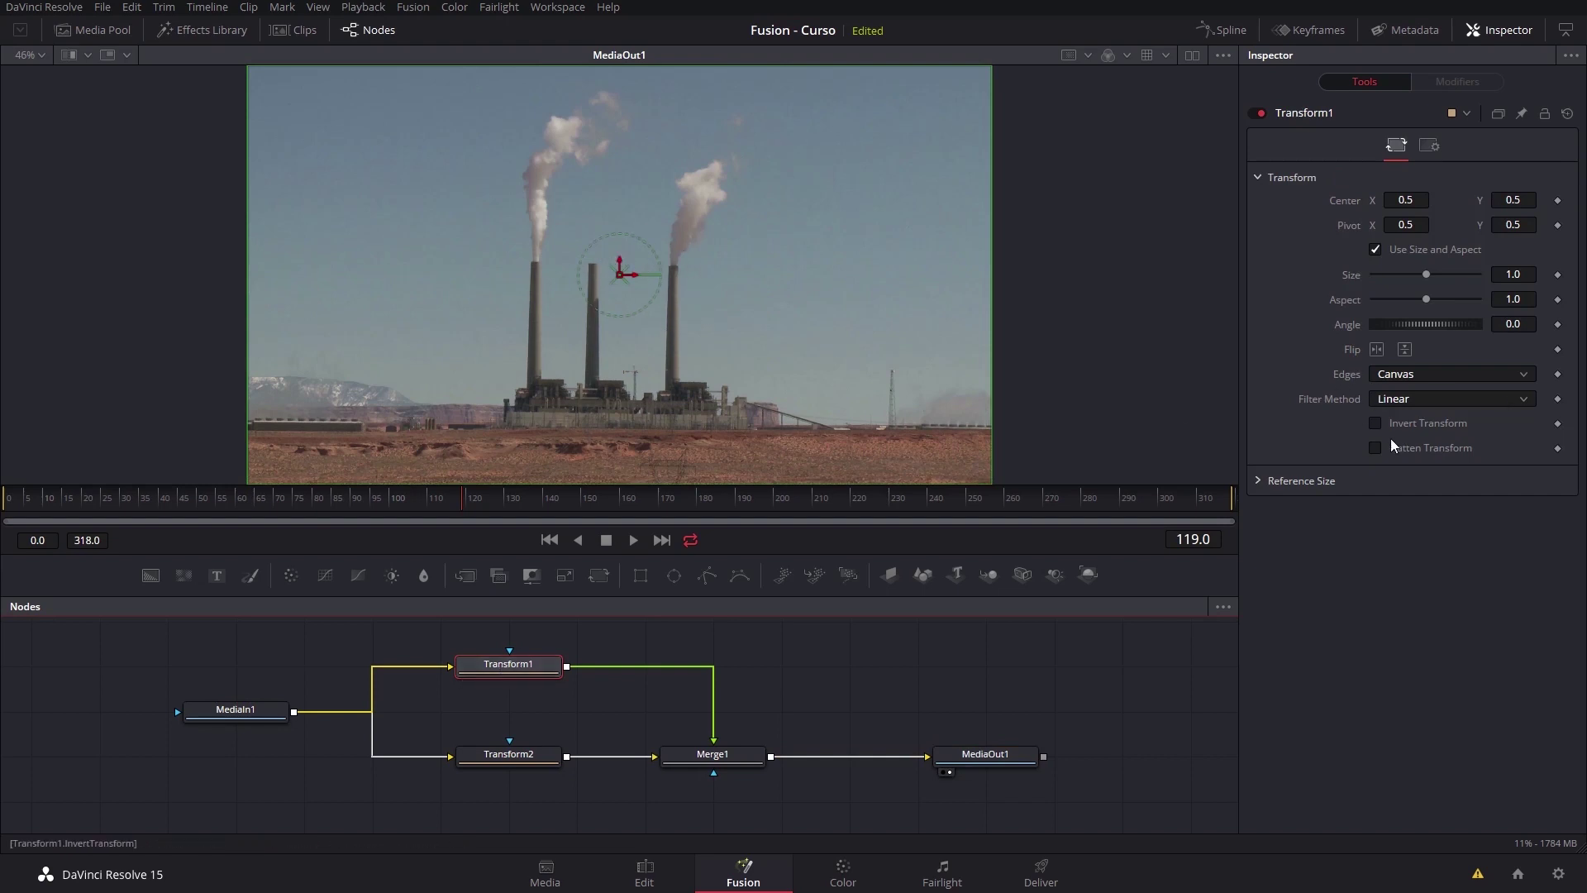
- Move Transform1's image down to Center Y 0.342209; flip Transform2 vertically and raise it to Y 0.612426
click(731, 758)
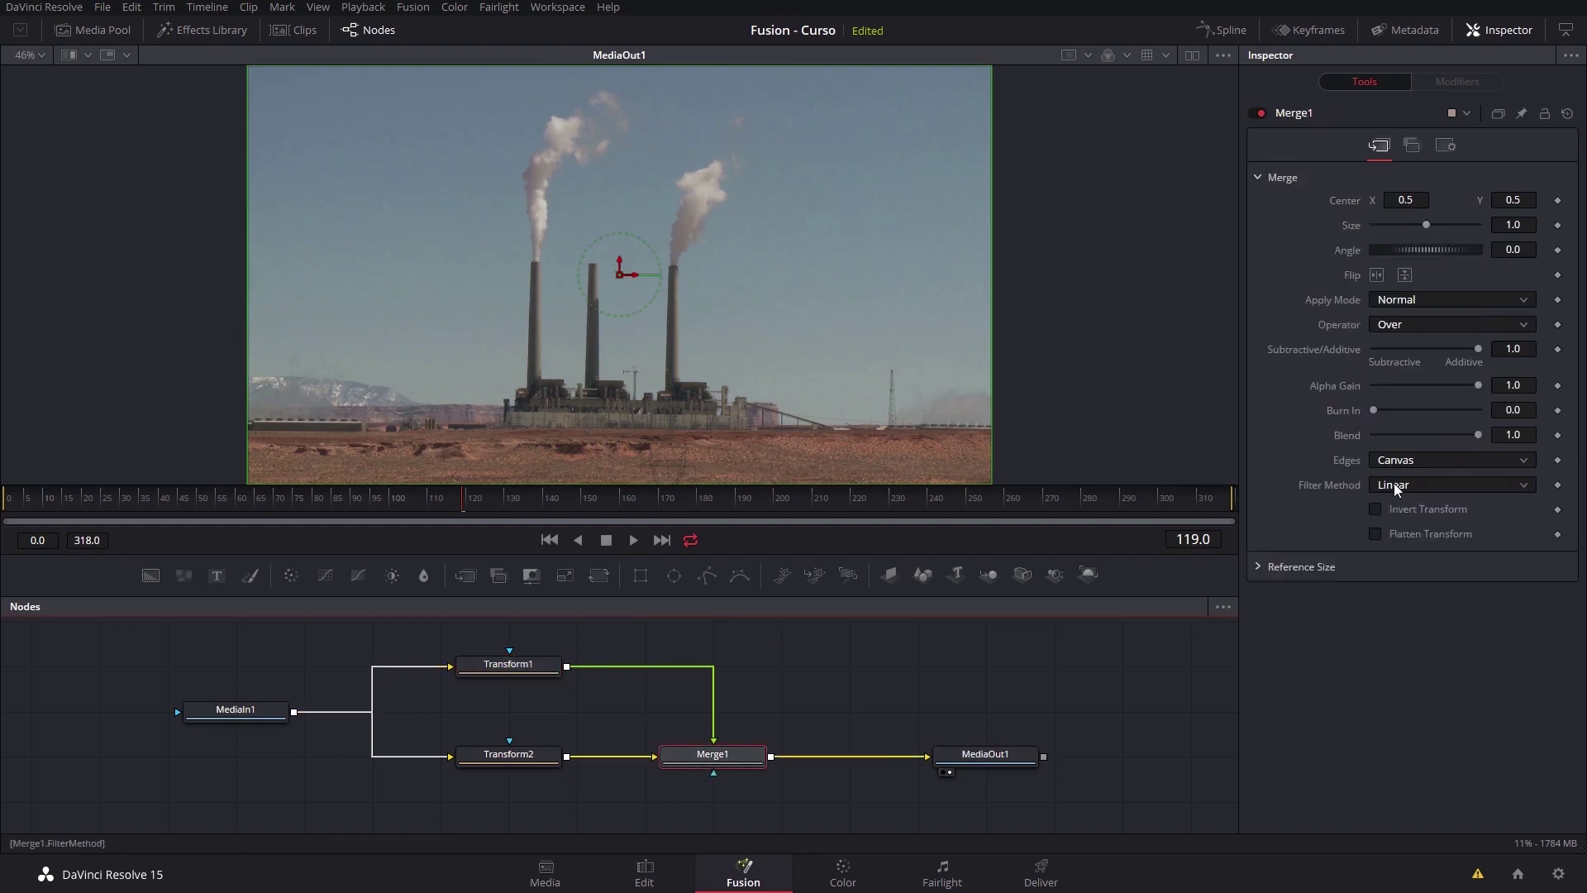
click(527, 673)
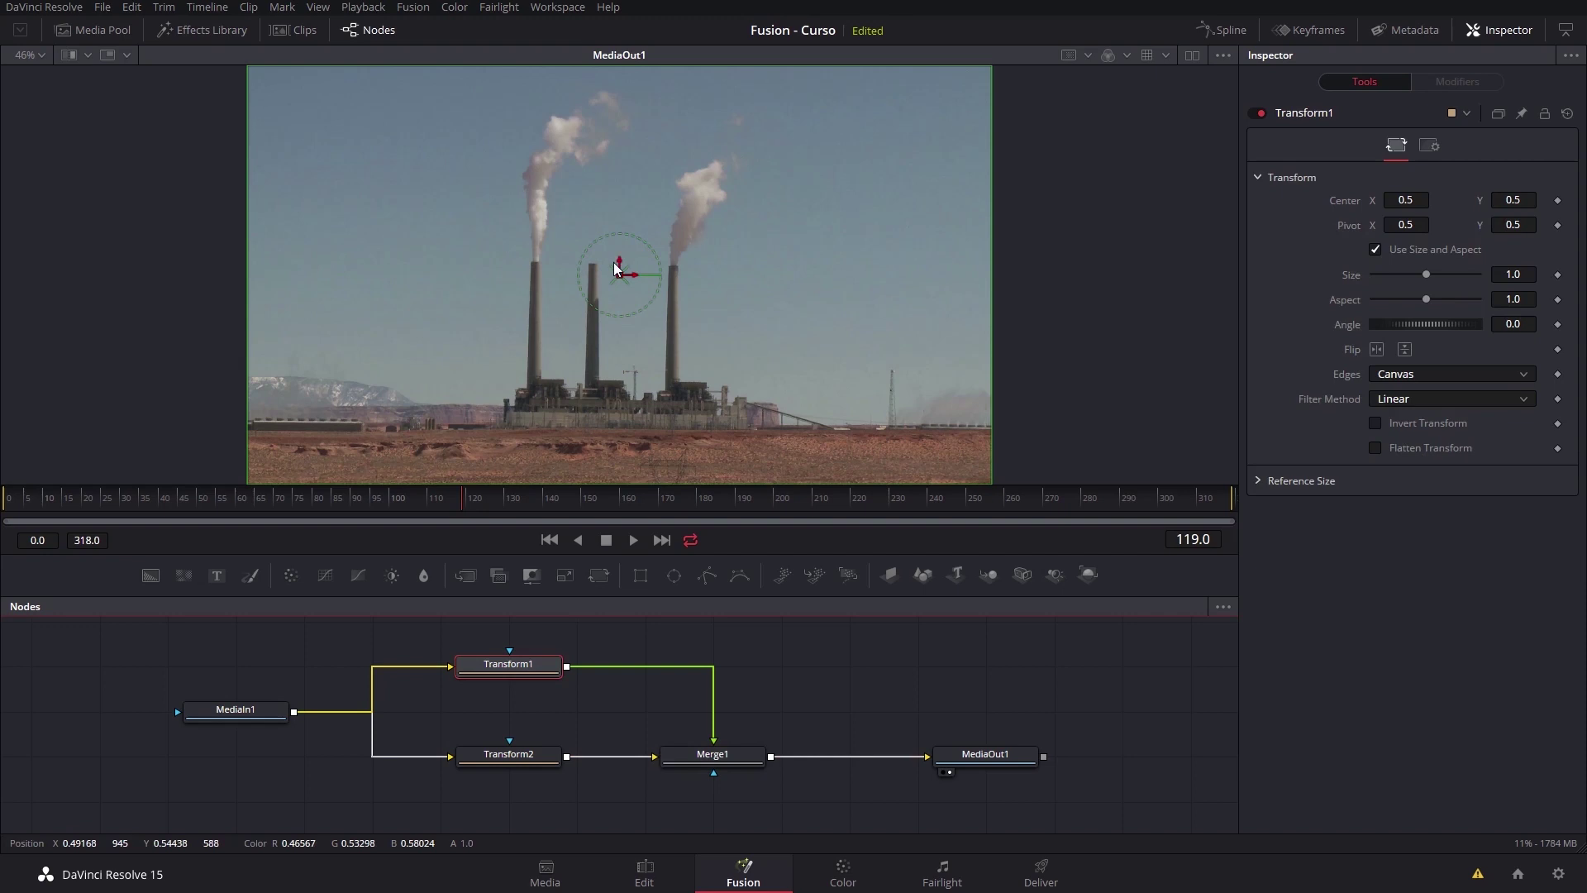
mouse_move(618, 263)
mouse_down()
mouse_move(602, 400)
mouse_move(617, 337)
mouse_up()
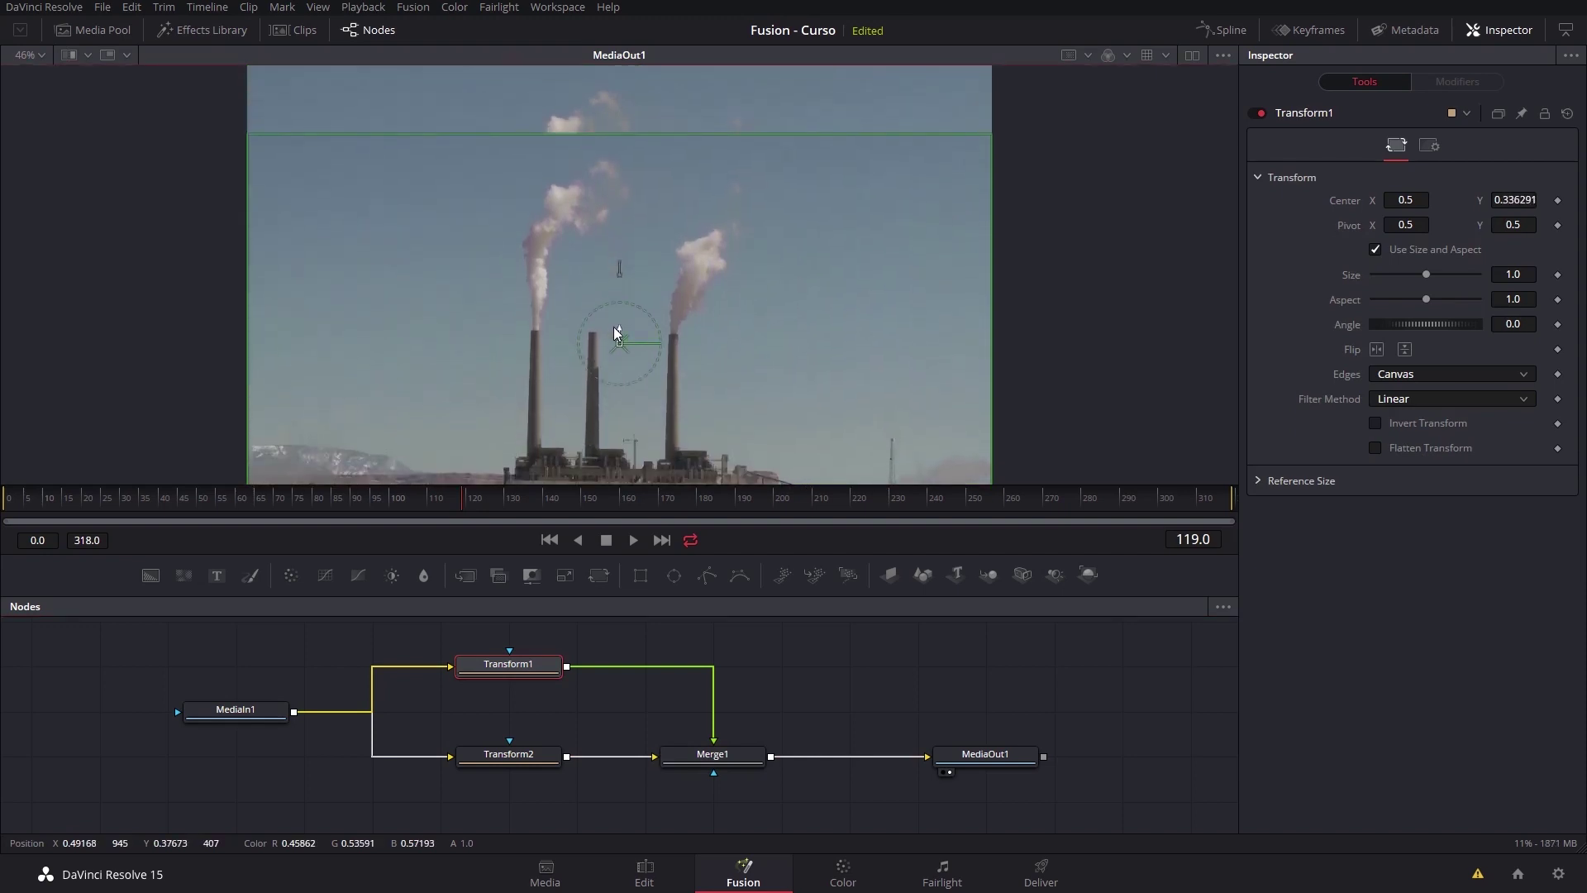
click(518, 756)
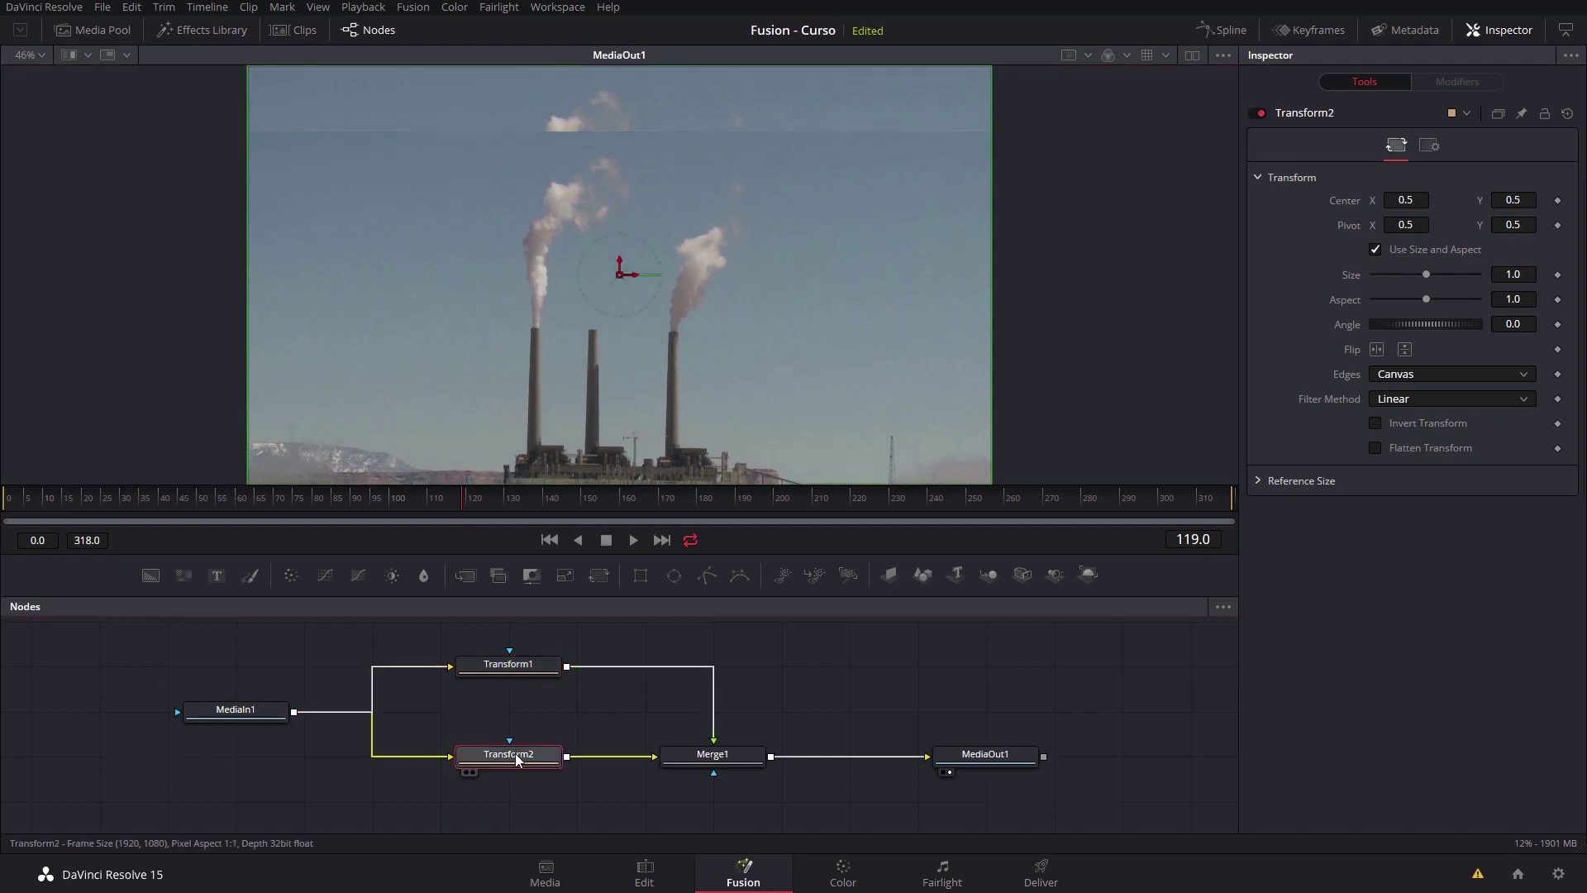
click(1406, 352)
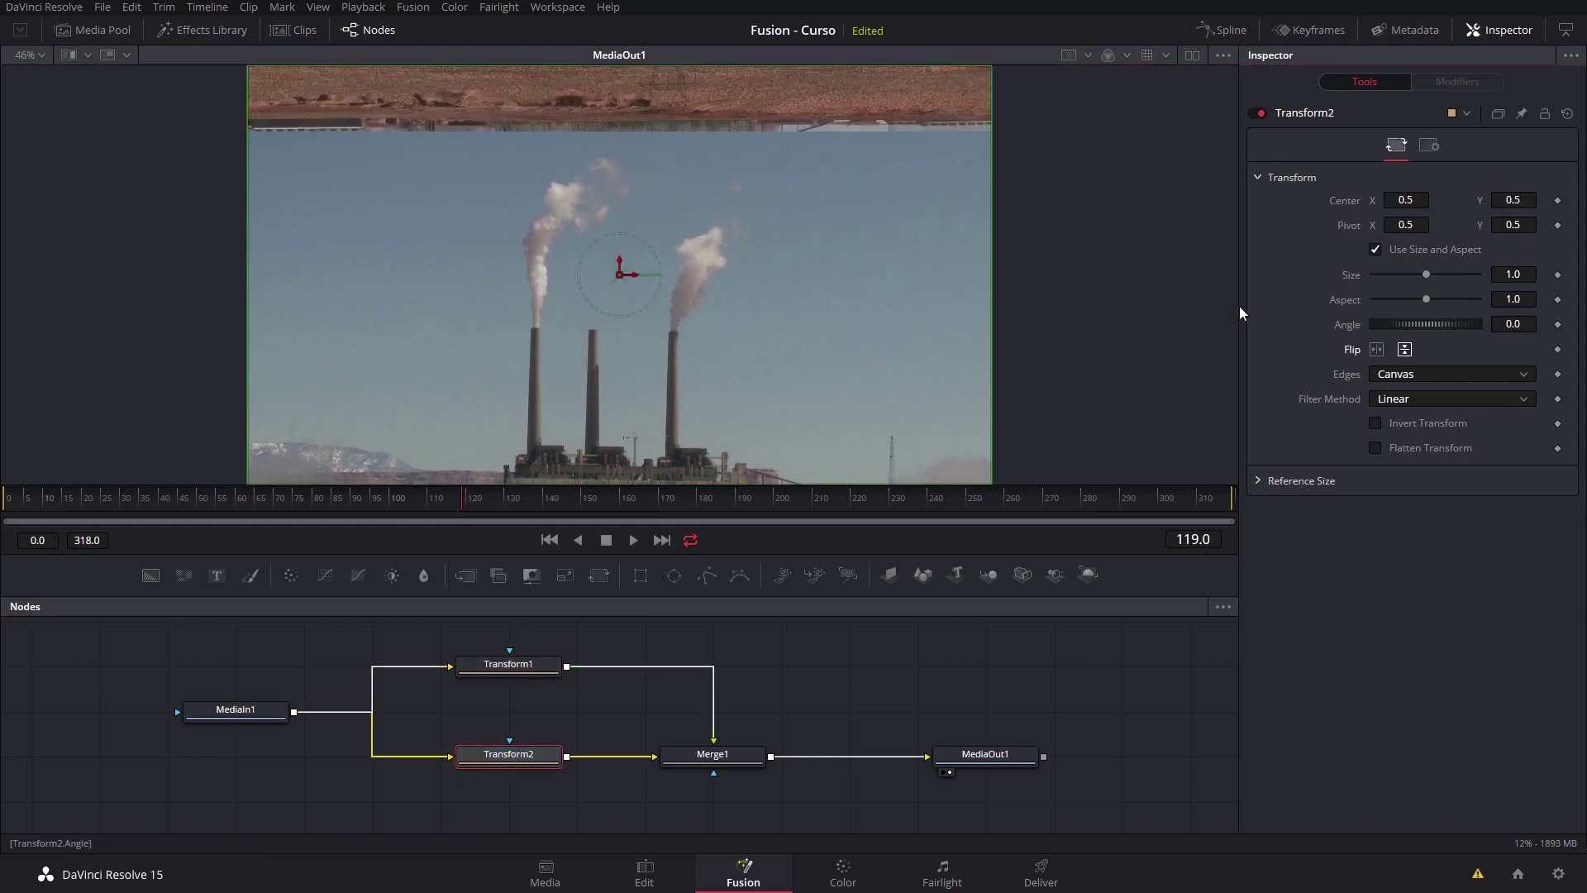
mouse_move(621, 265)
mouse_down()
mouse_move(628, 175)
mouse_move(629, 218)
mouse_up()
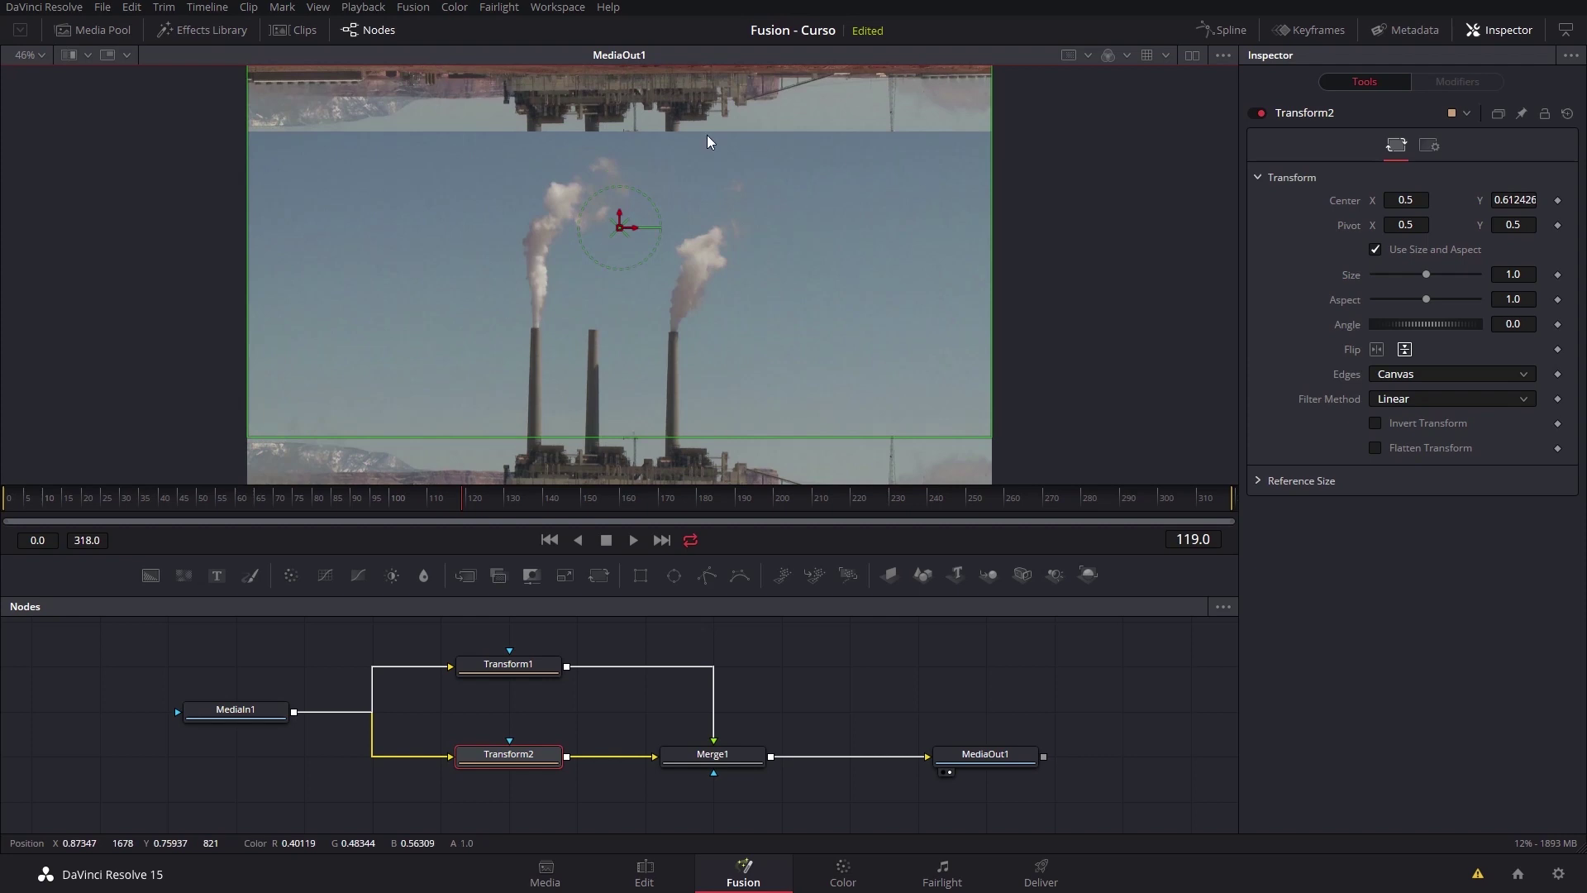
- Shift Merge1 and MediaOut1 right and lower Transform1 closer to Transform2 in the graph
click(509, 673)
drag(731, 765, 800, 764)
drag(996, 765, 1065, 765)
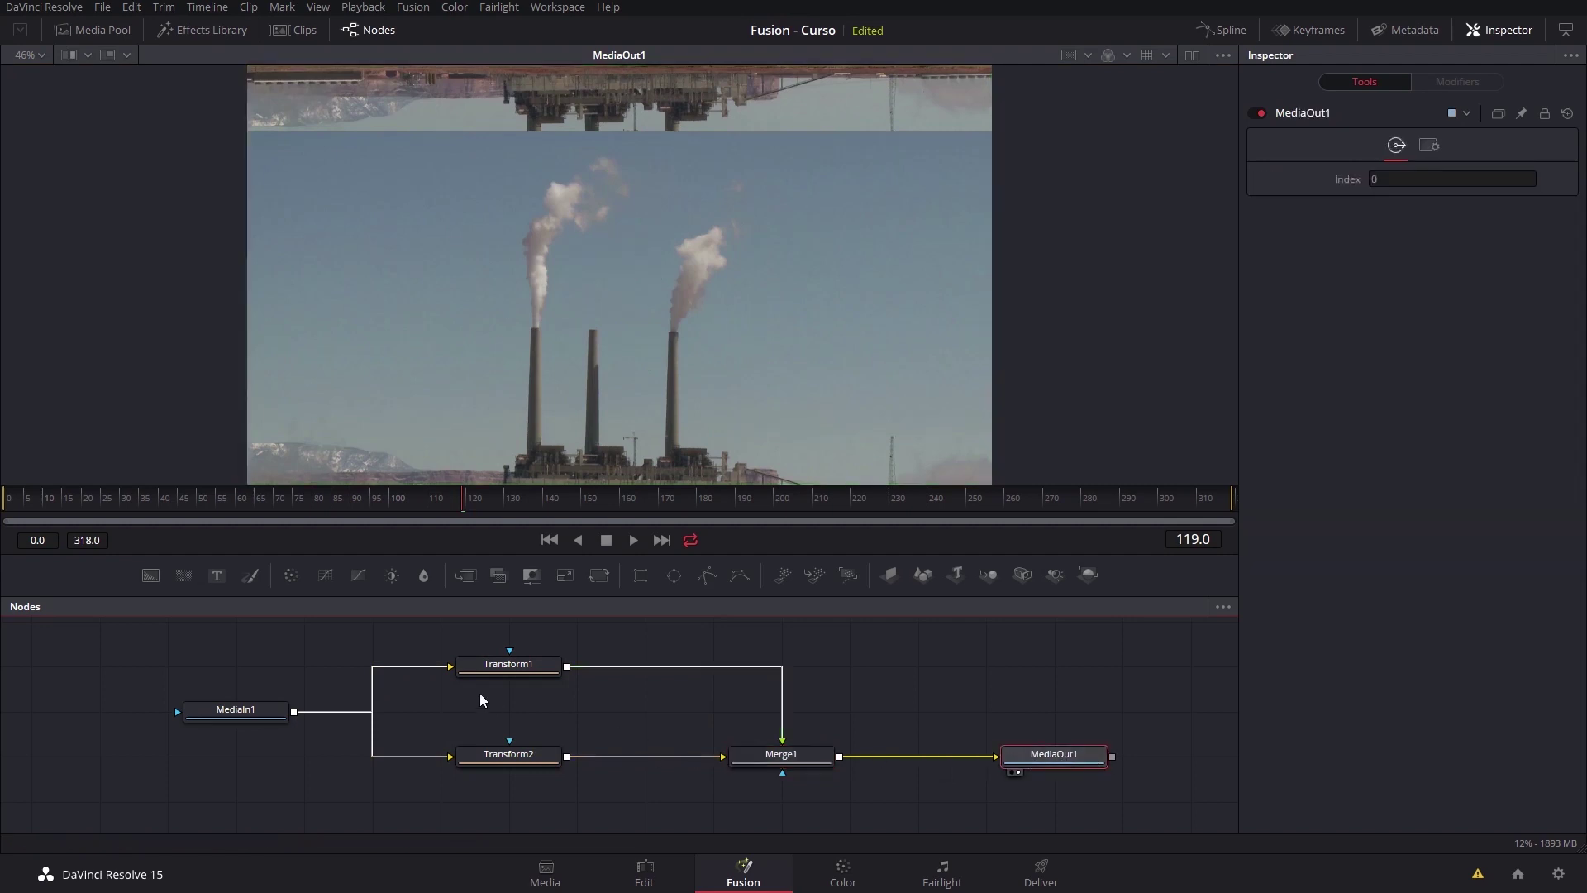
click(512, 673)
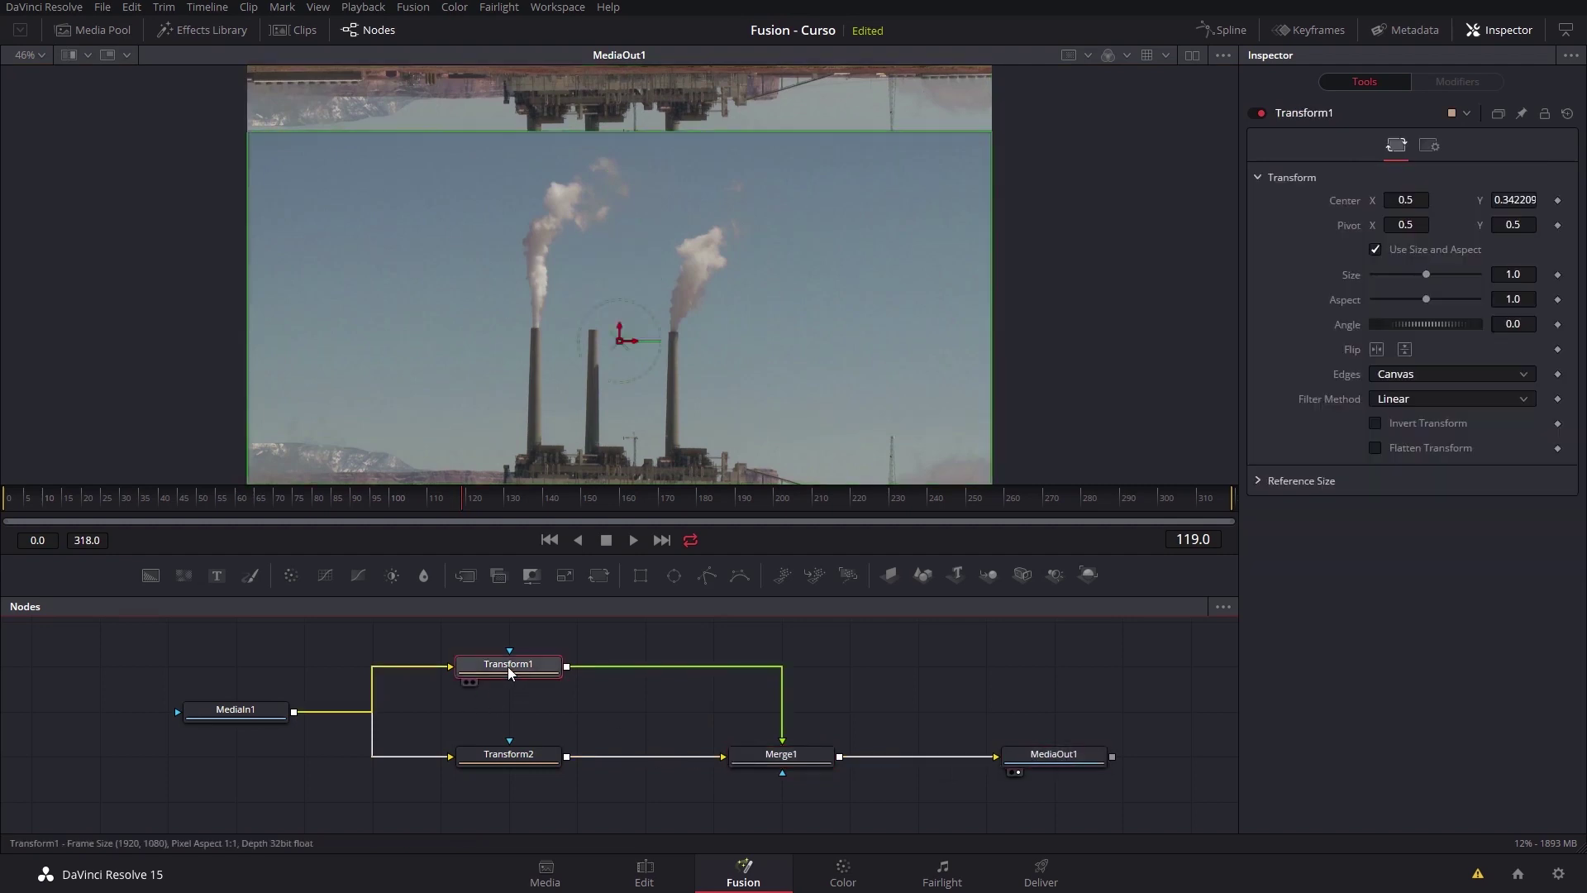
drag(498, 674, 499, 719)
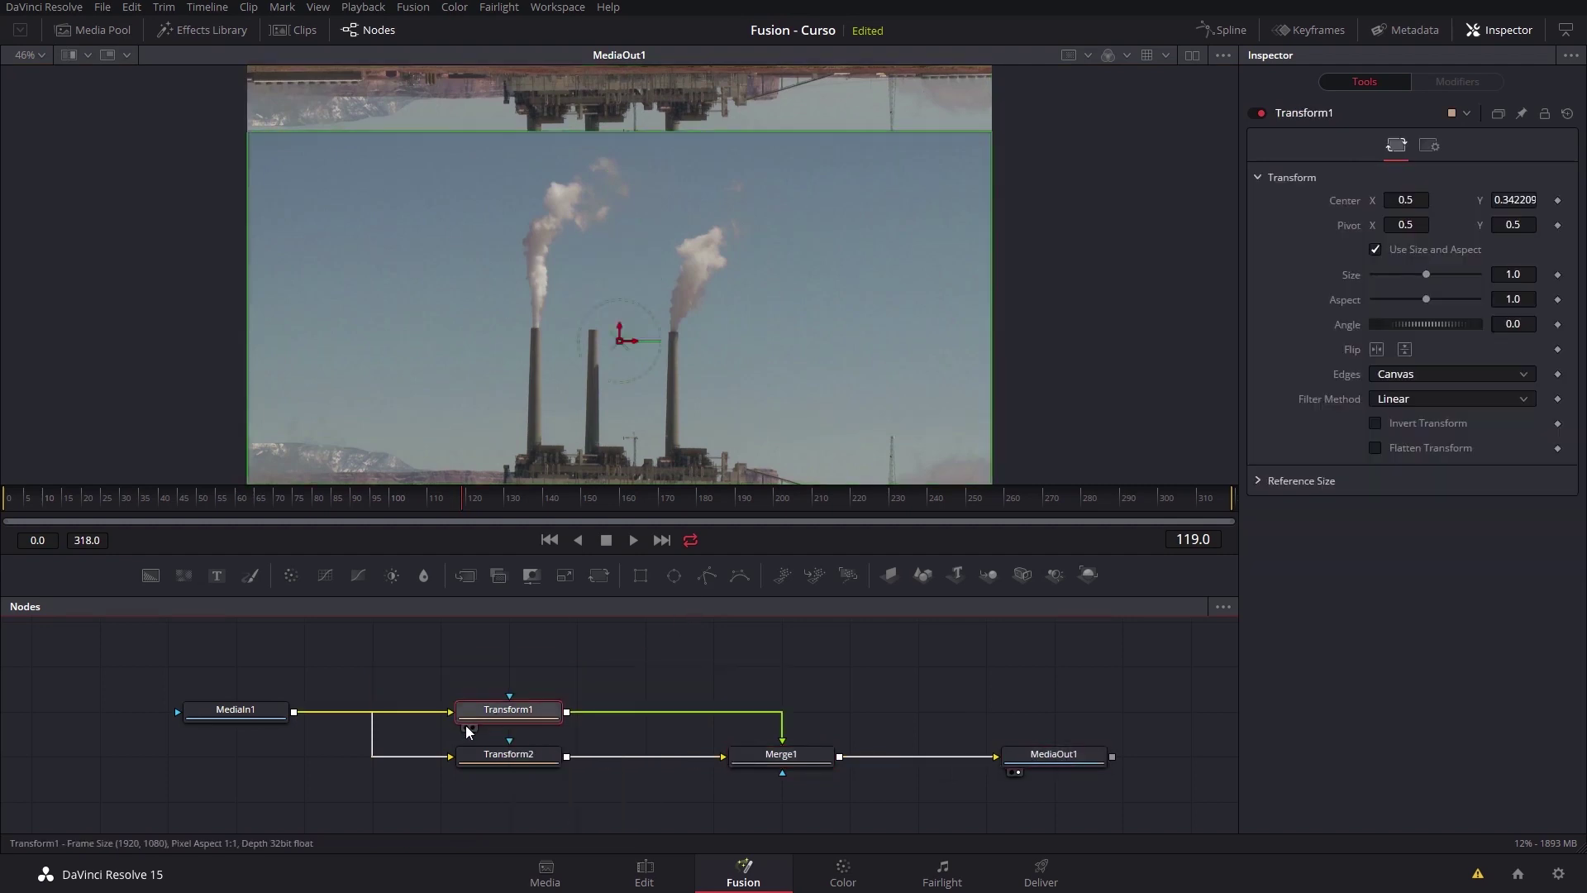
click(642, 576)
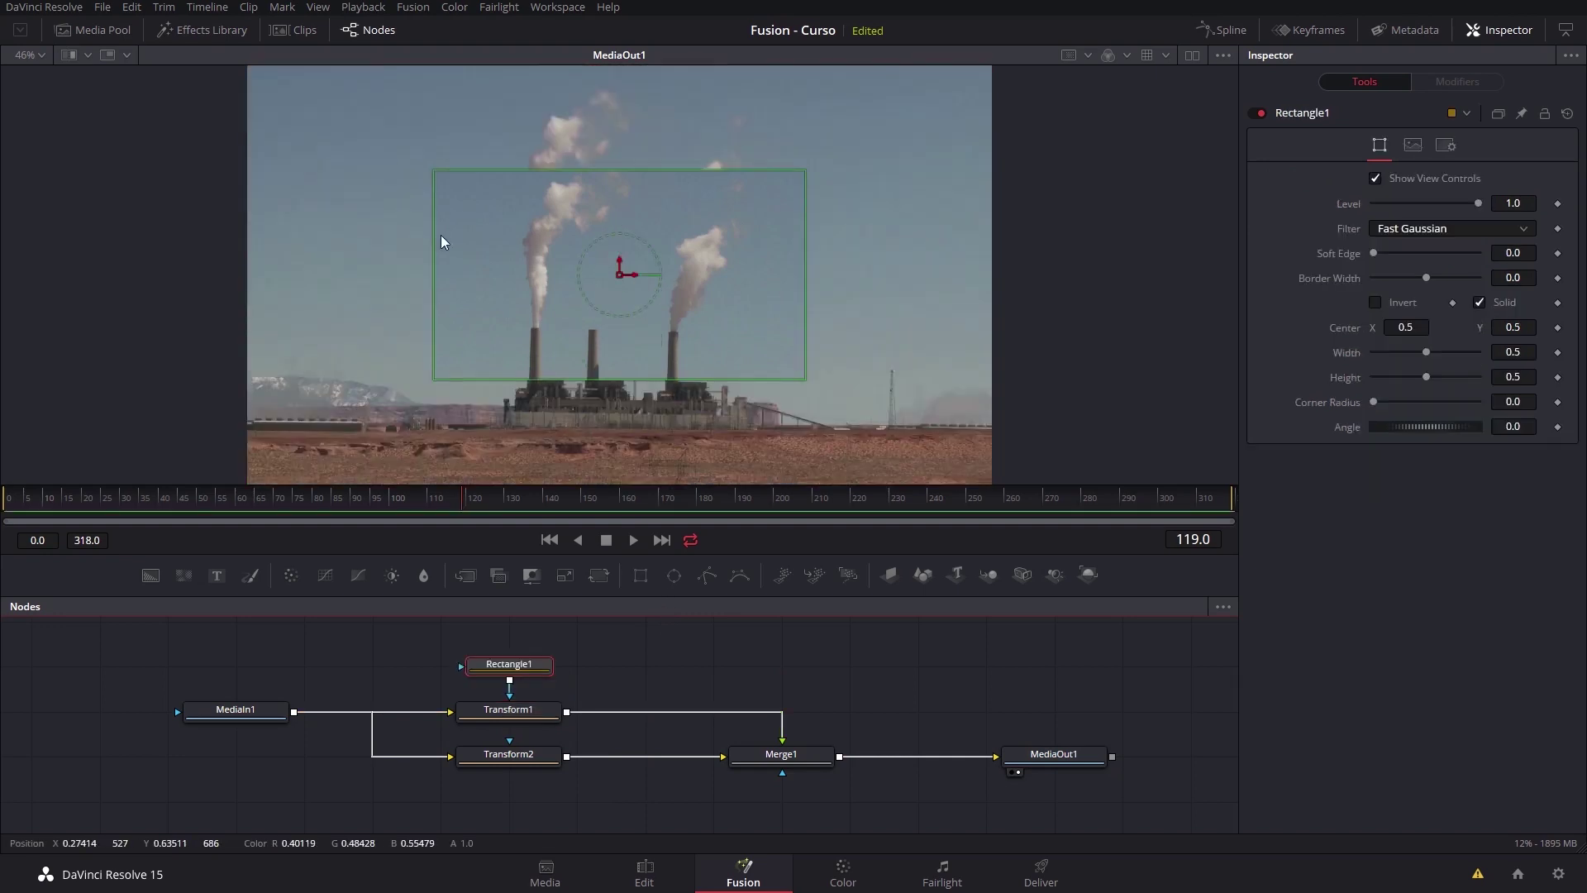
- Widen the rectangle mask past the frame sides, make it taller, lower it and soften its edge
drag(433, 257, 133, 248)
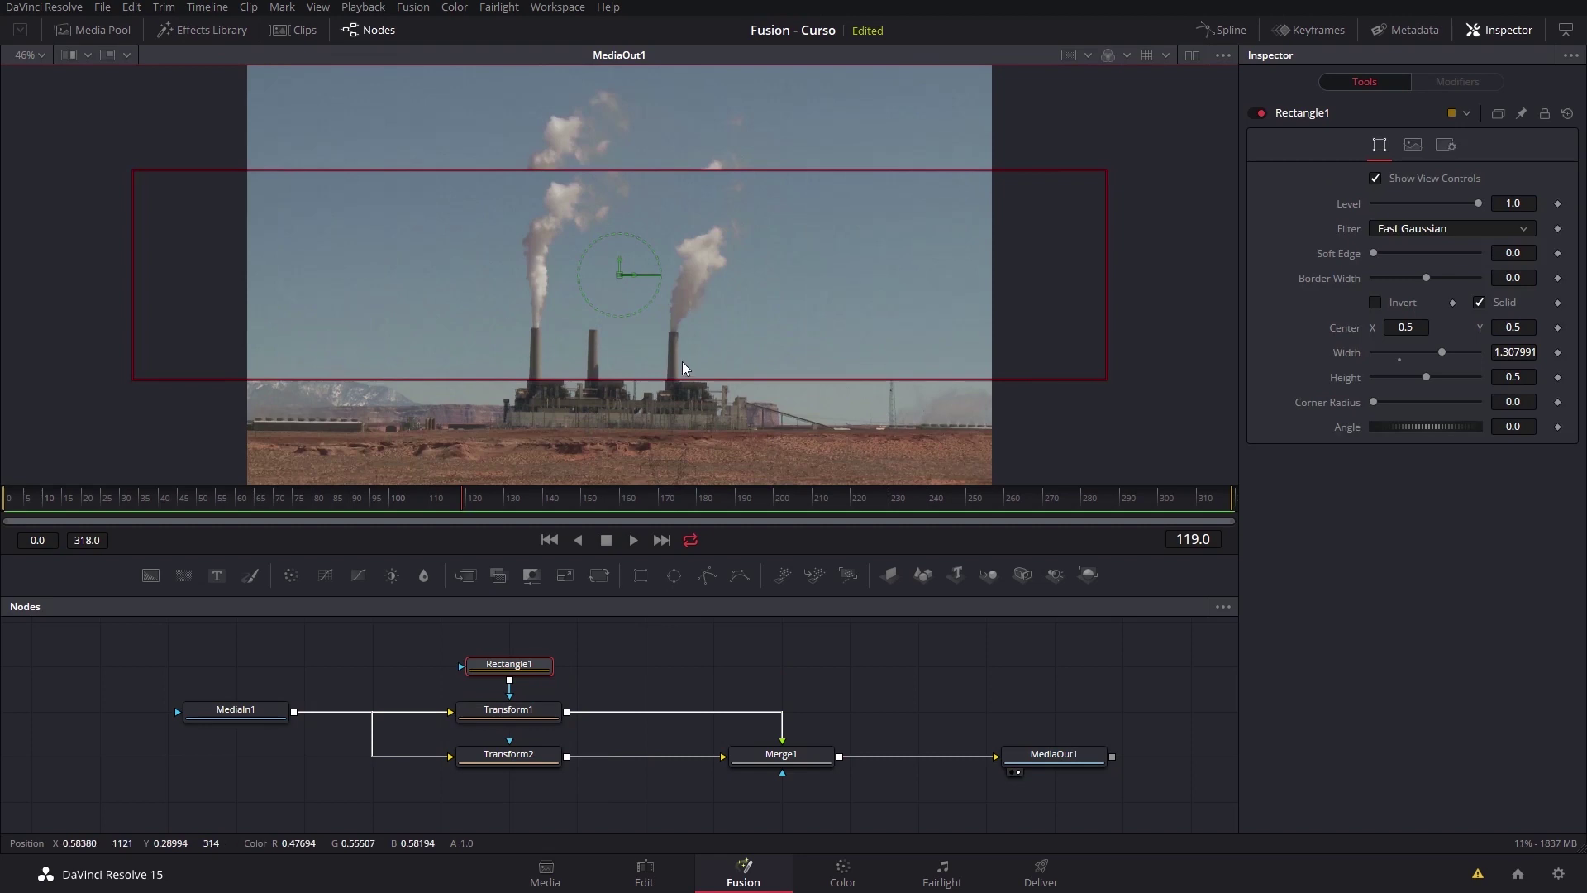
drag(625, 380, 631, 496)
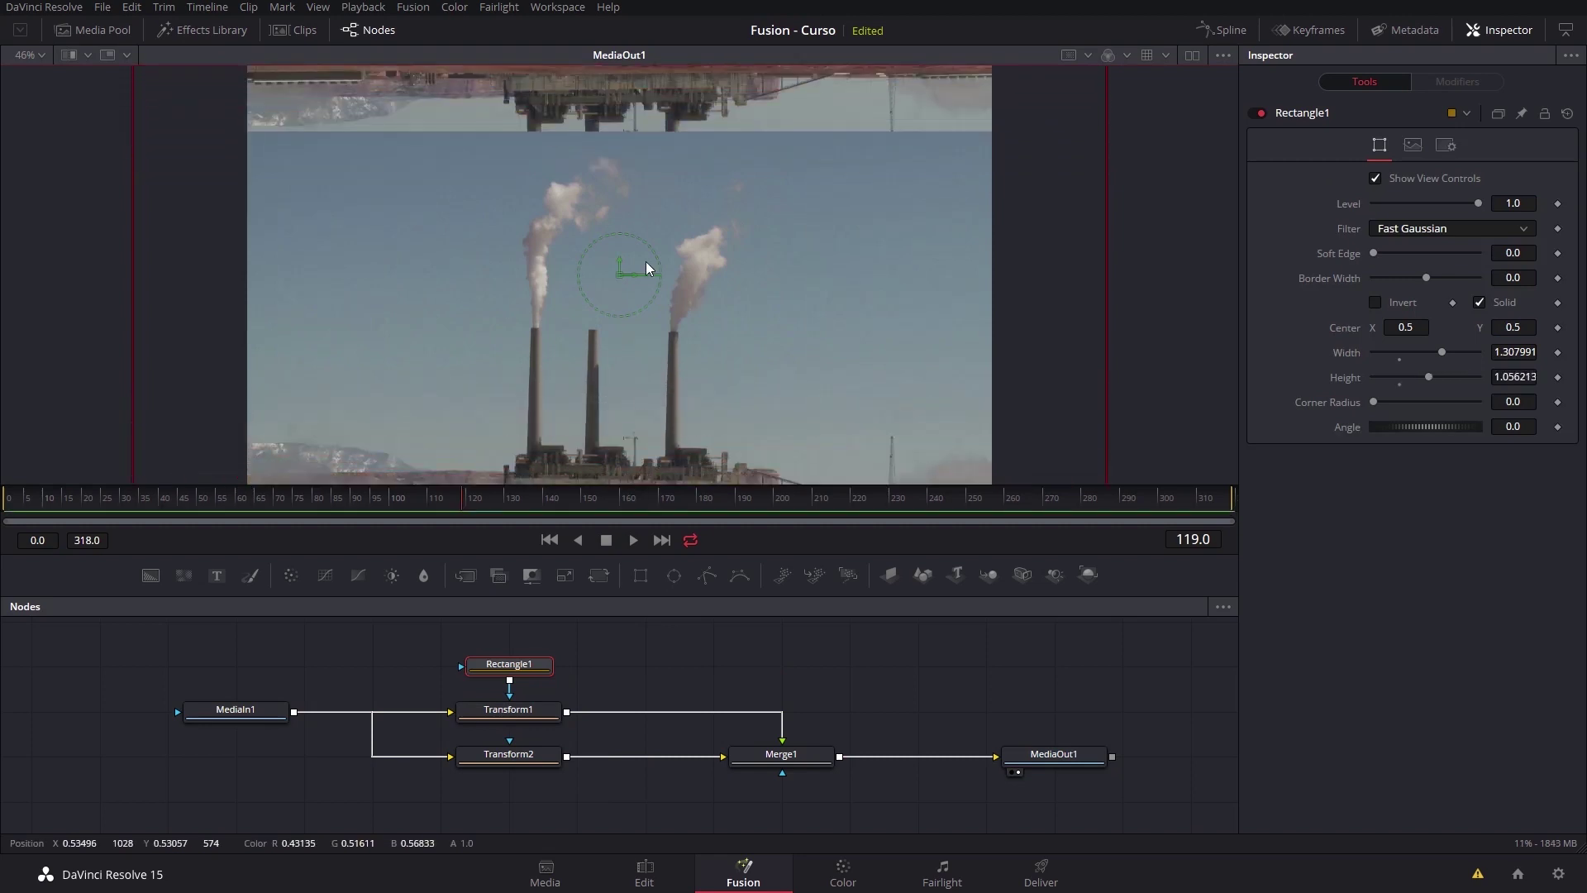
drag(618, 261, 603, 459)
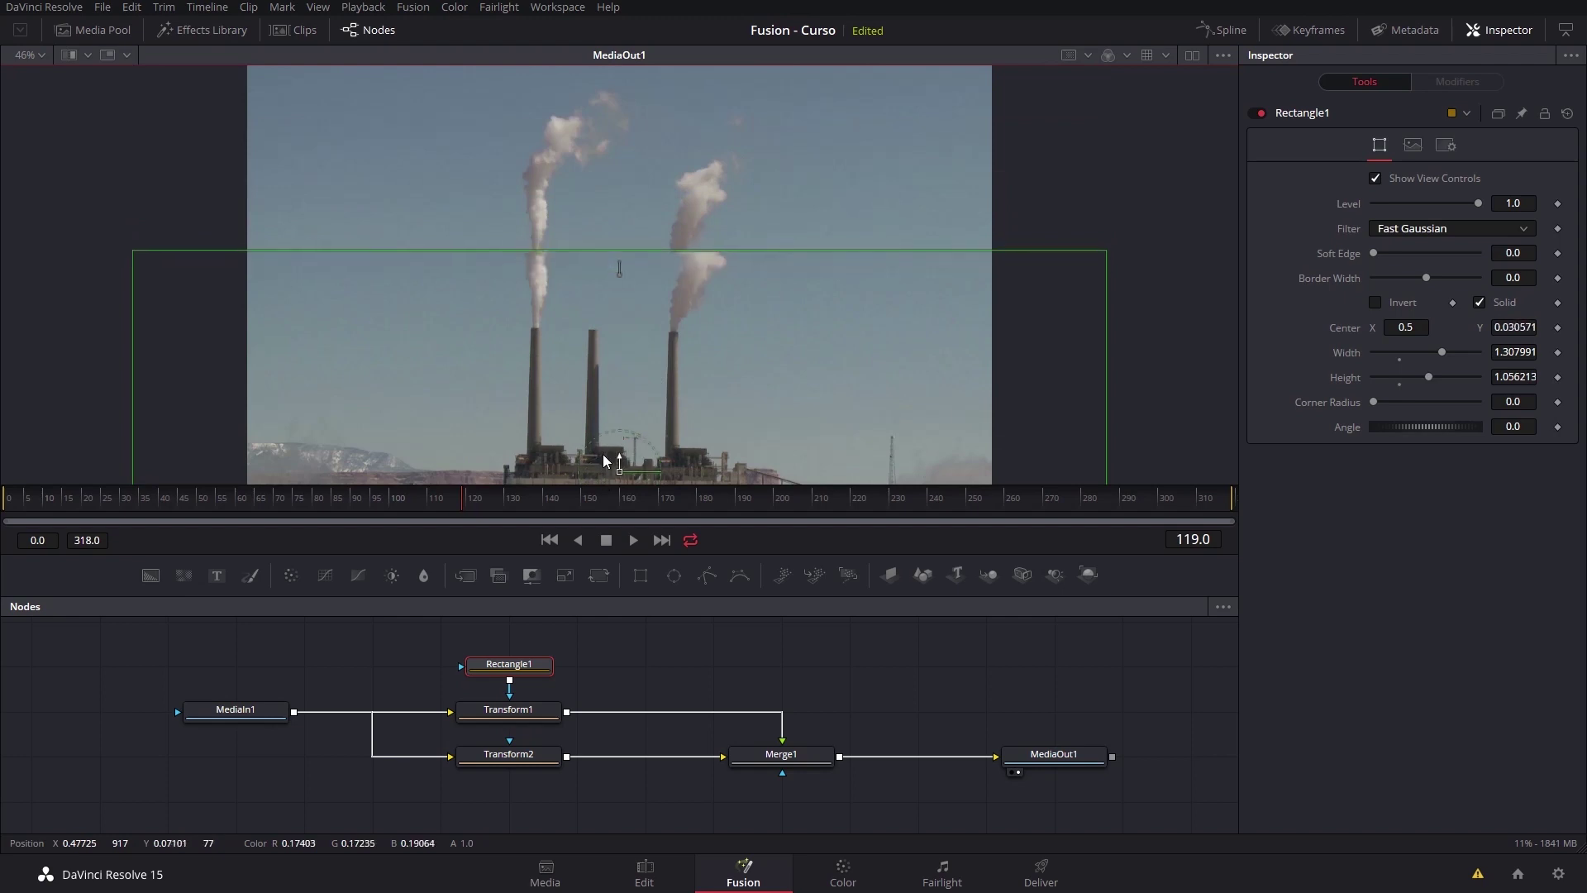
drag(604, 455, 603, 460)
drag(1379, 251, 1387, 255)
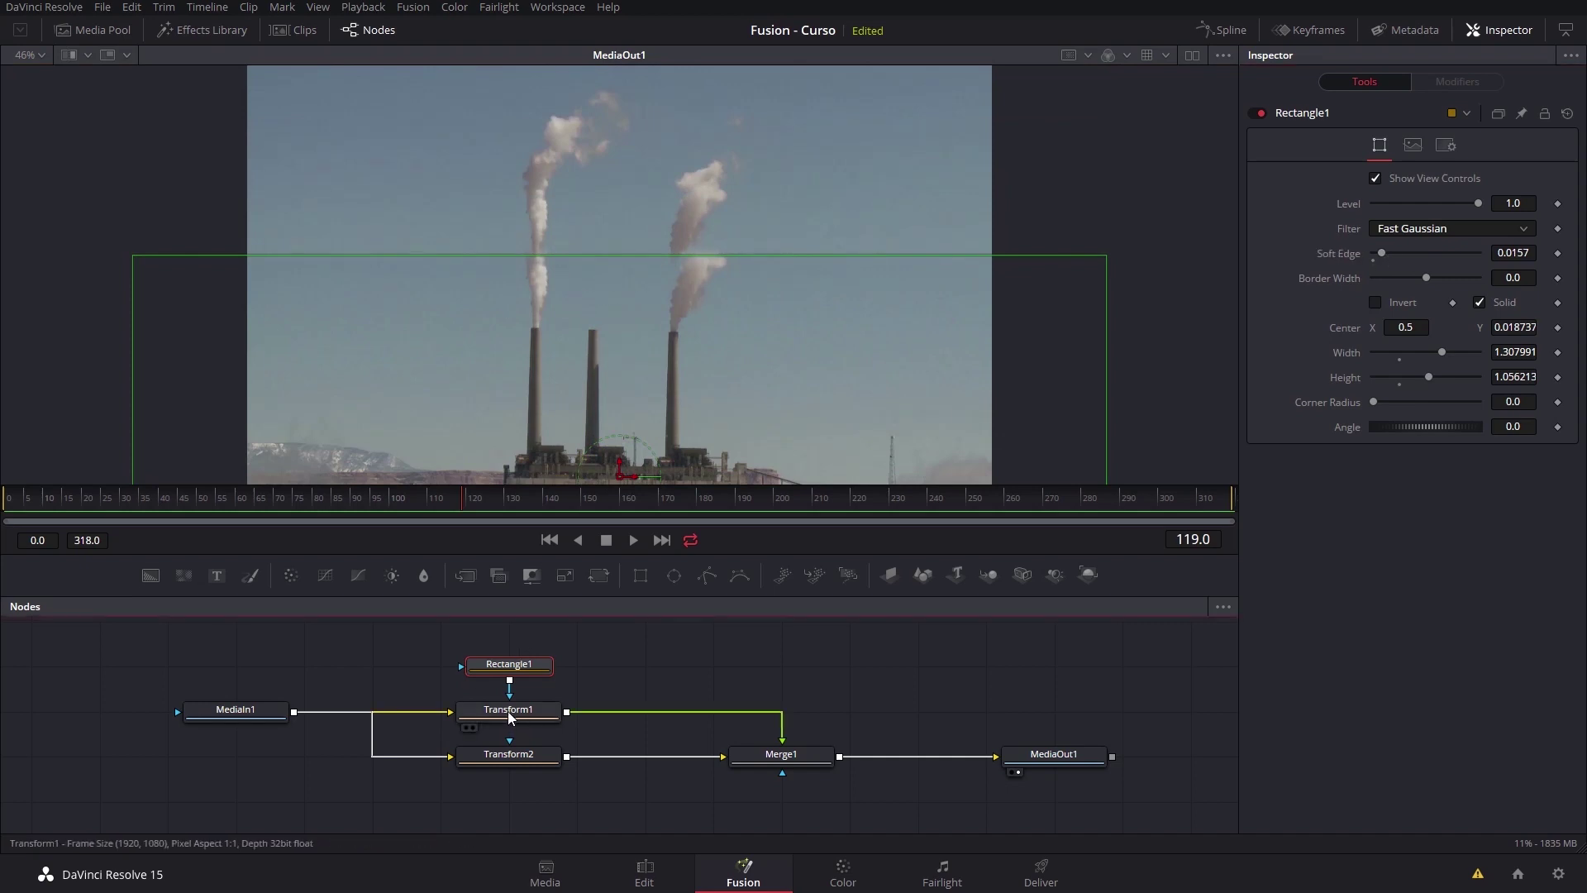
- Try shifting Transform1 vertically, undo it, then delete the Rectangle1 mask node
click(471, 730)
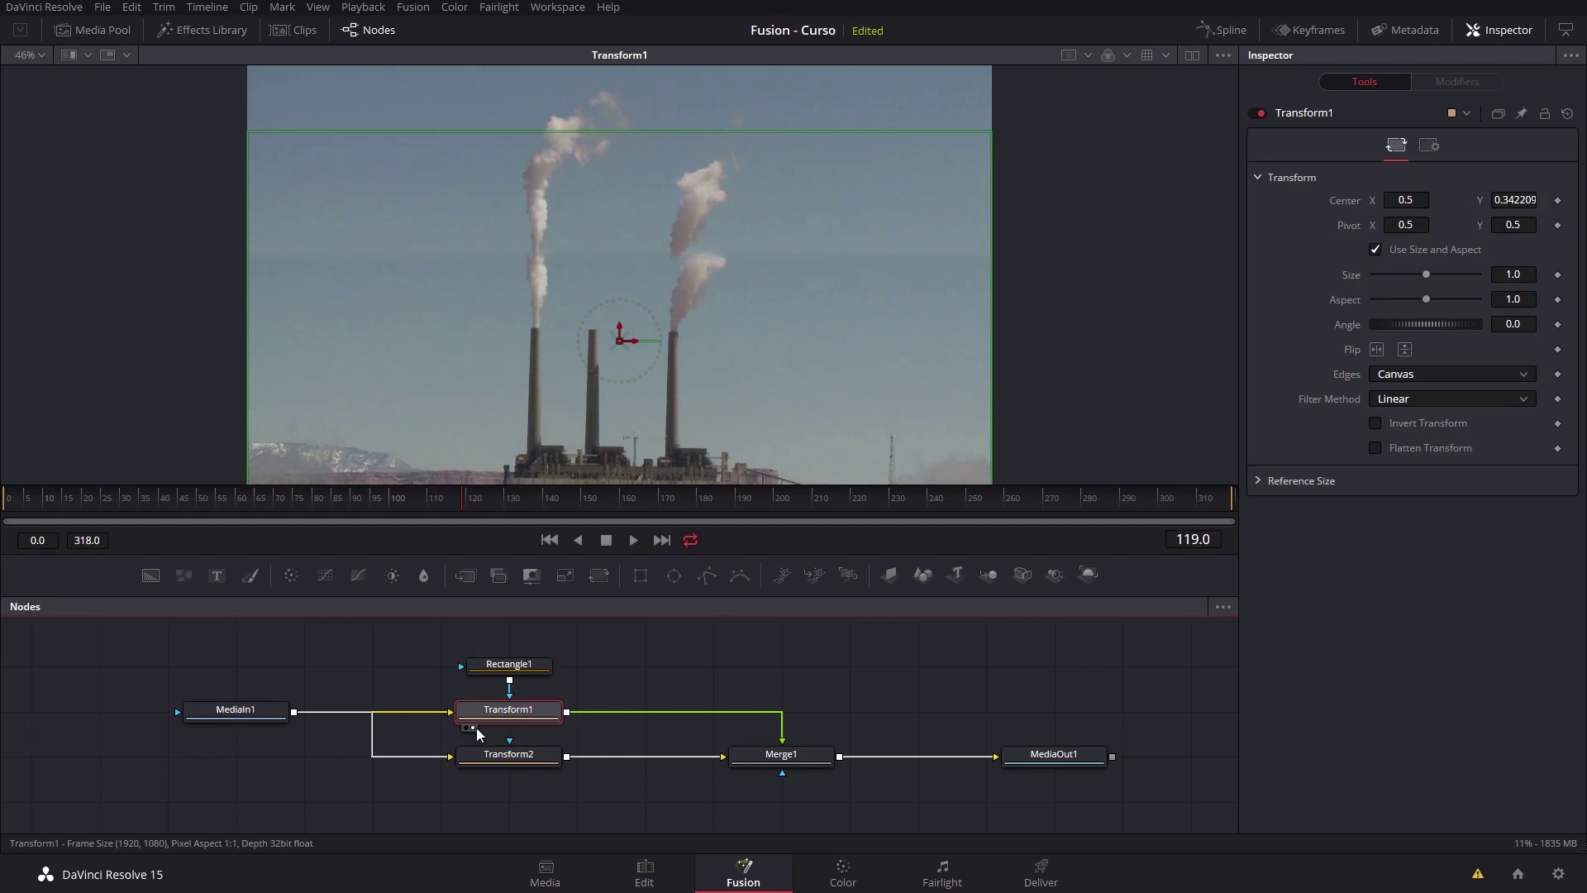
drag(621, 334, 601, 540)
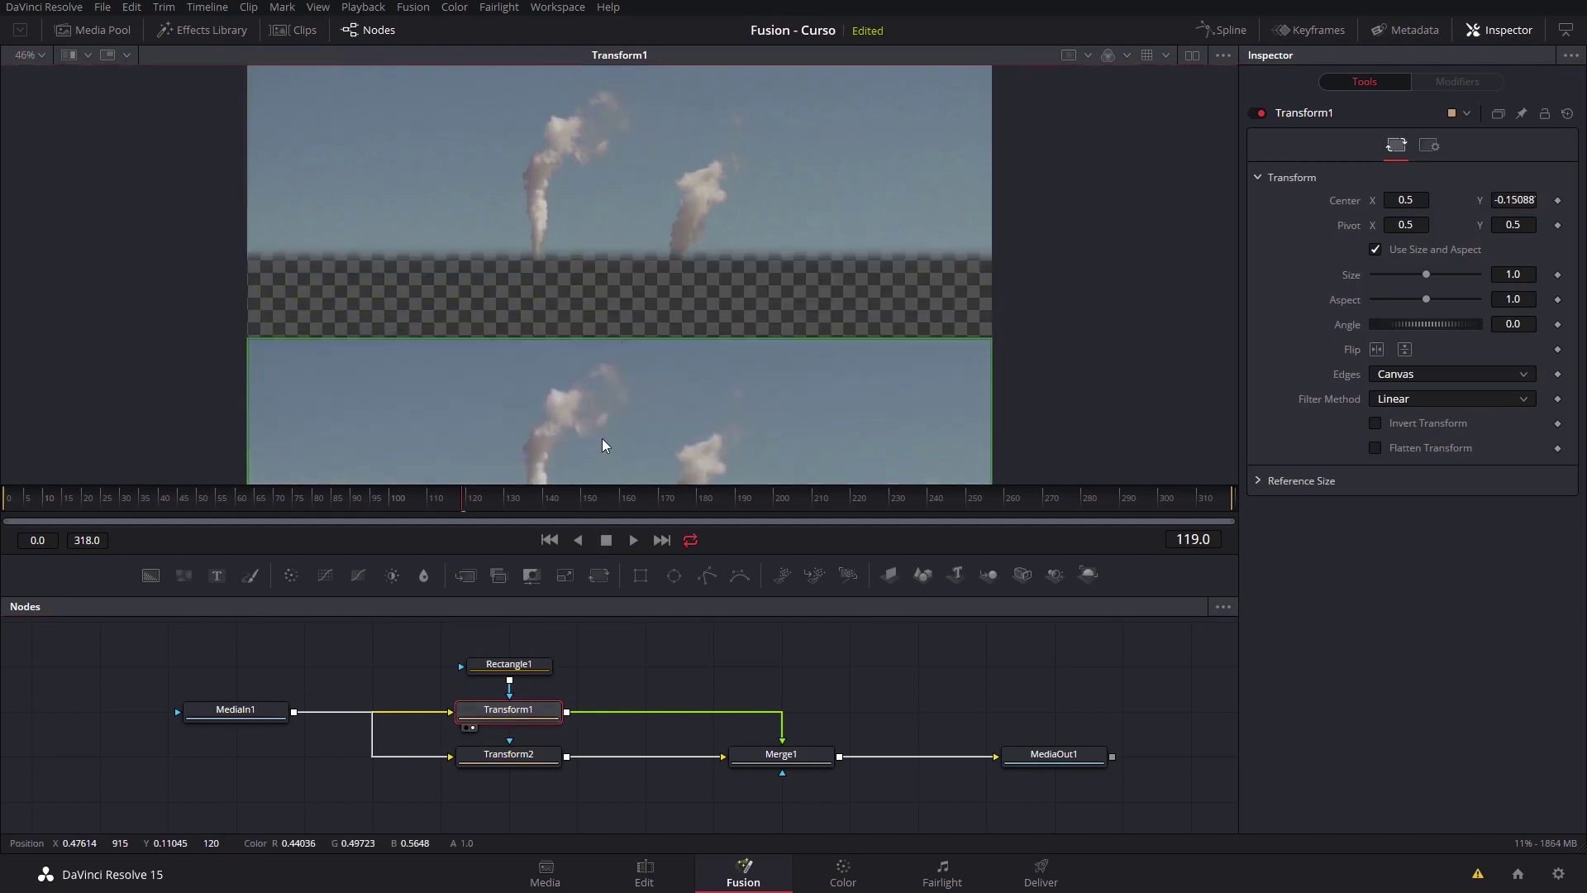
key(ctrl+z)
click(504, 668)
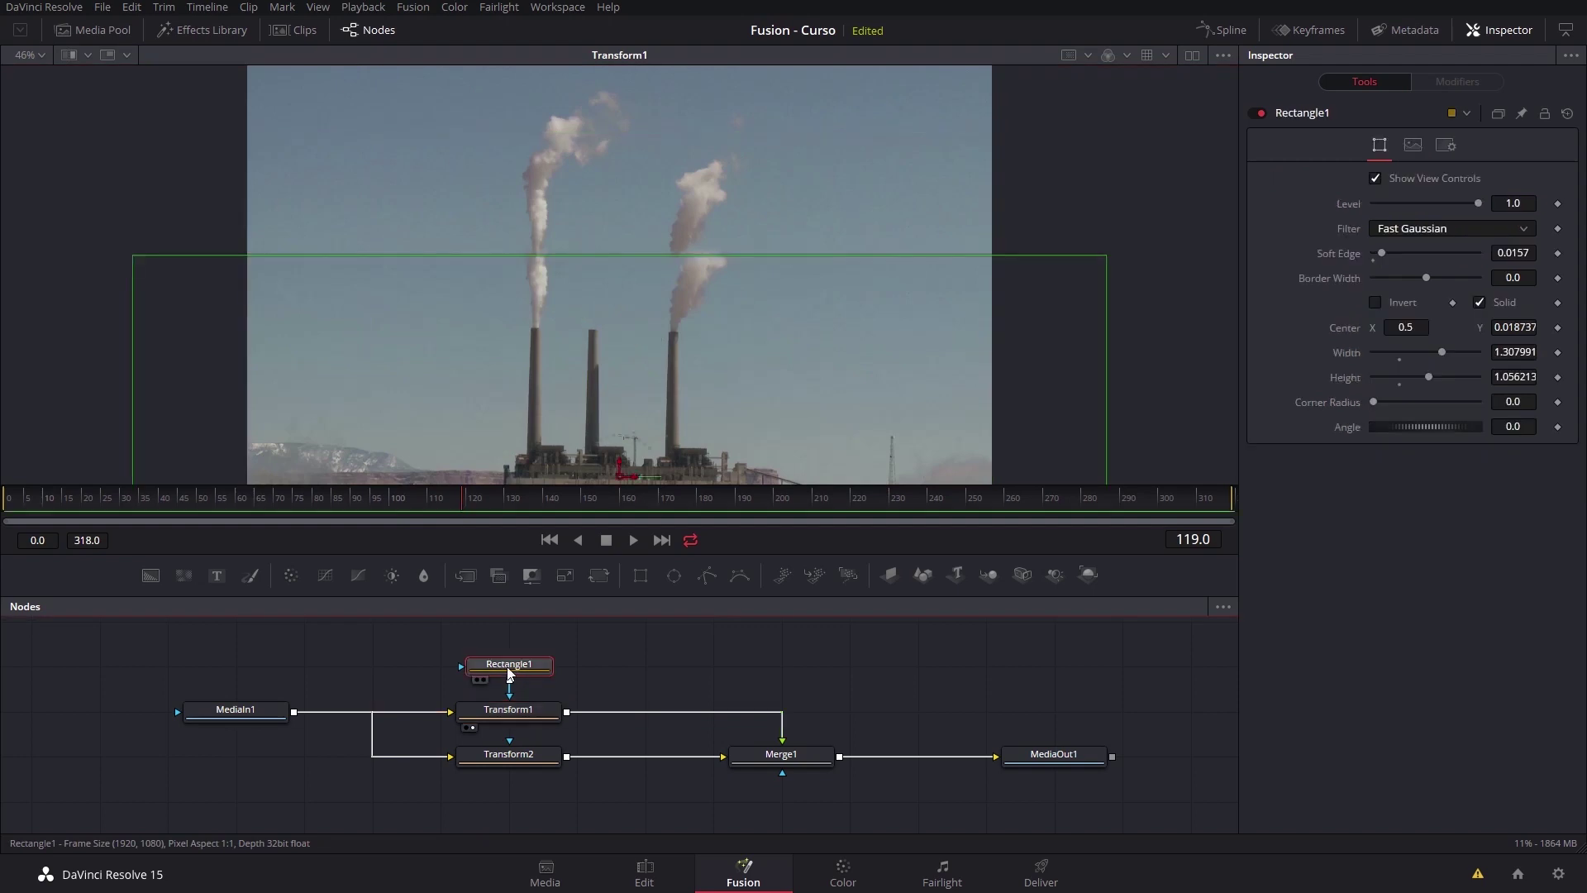
drag(438, 638, 641, 700)
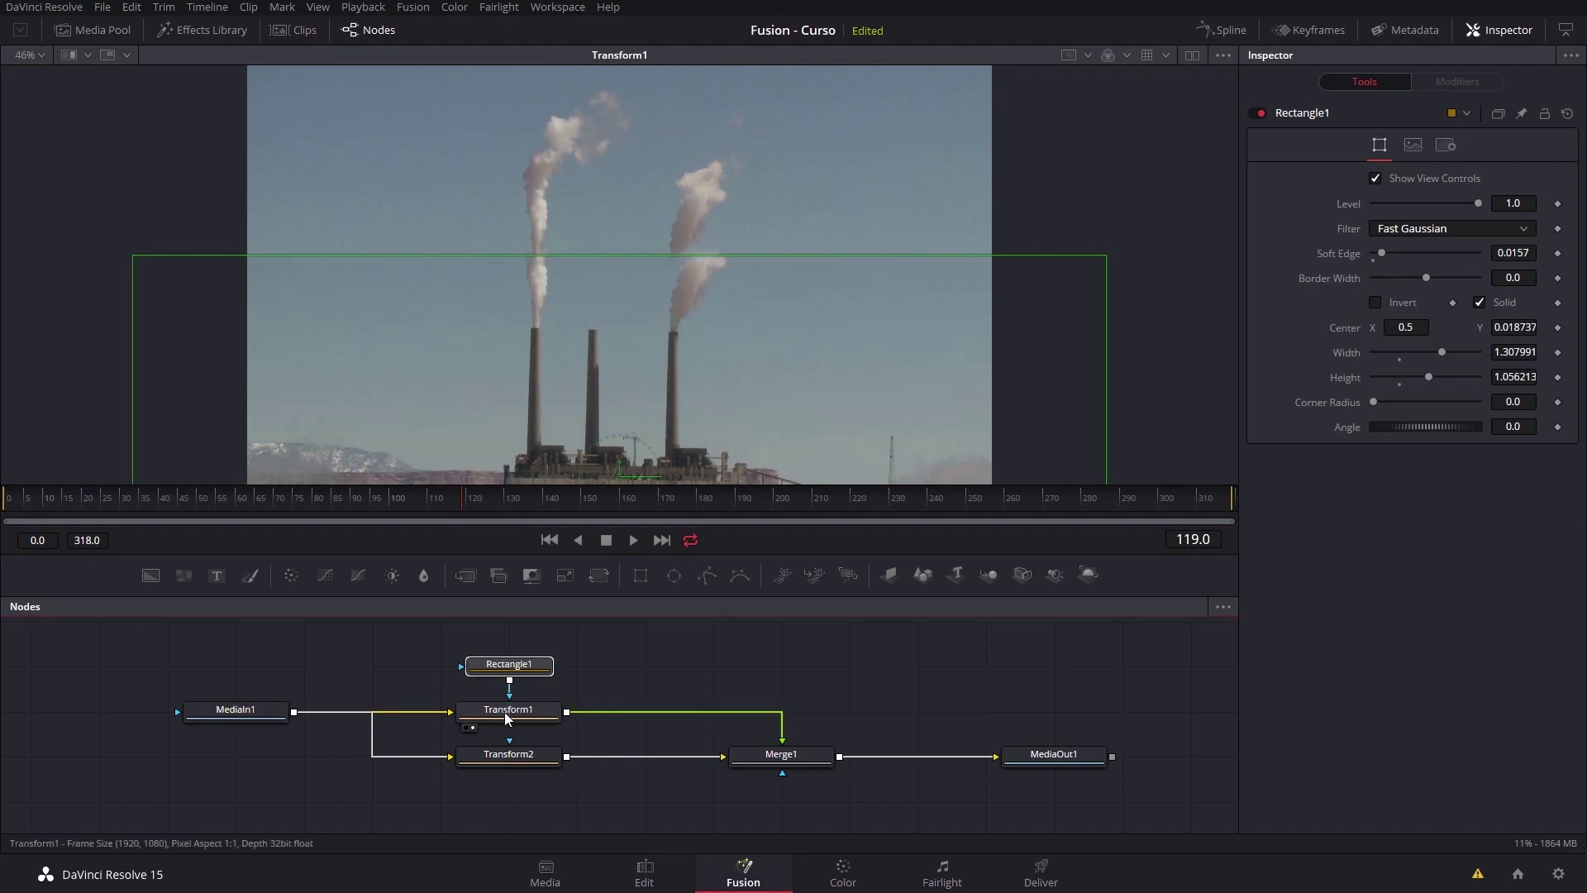
key(Delete)
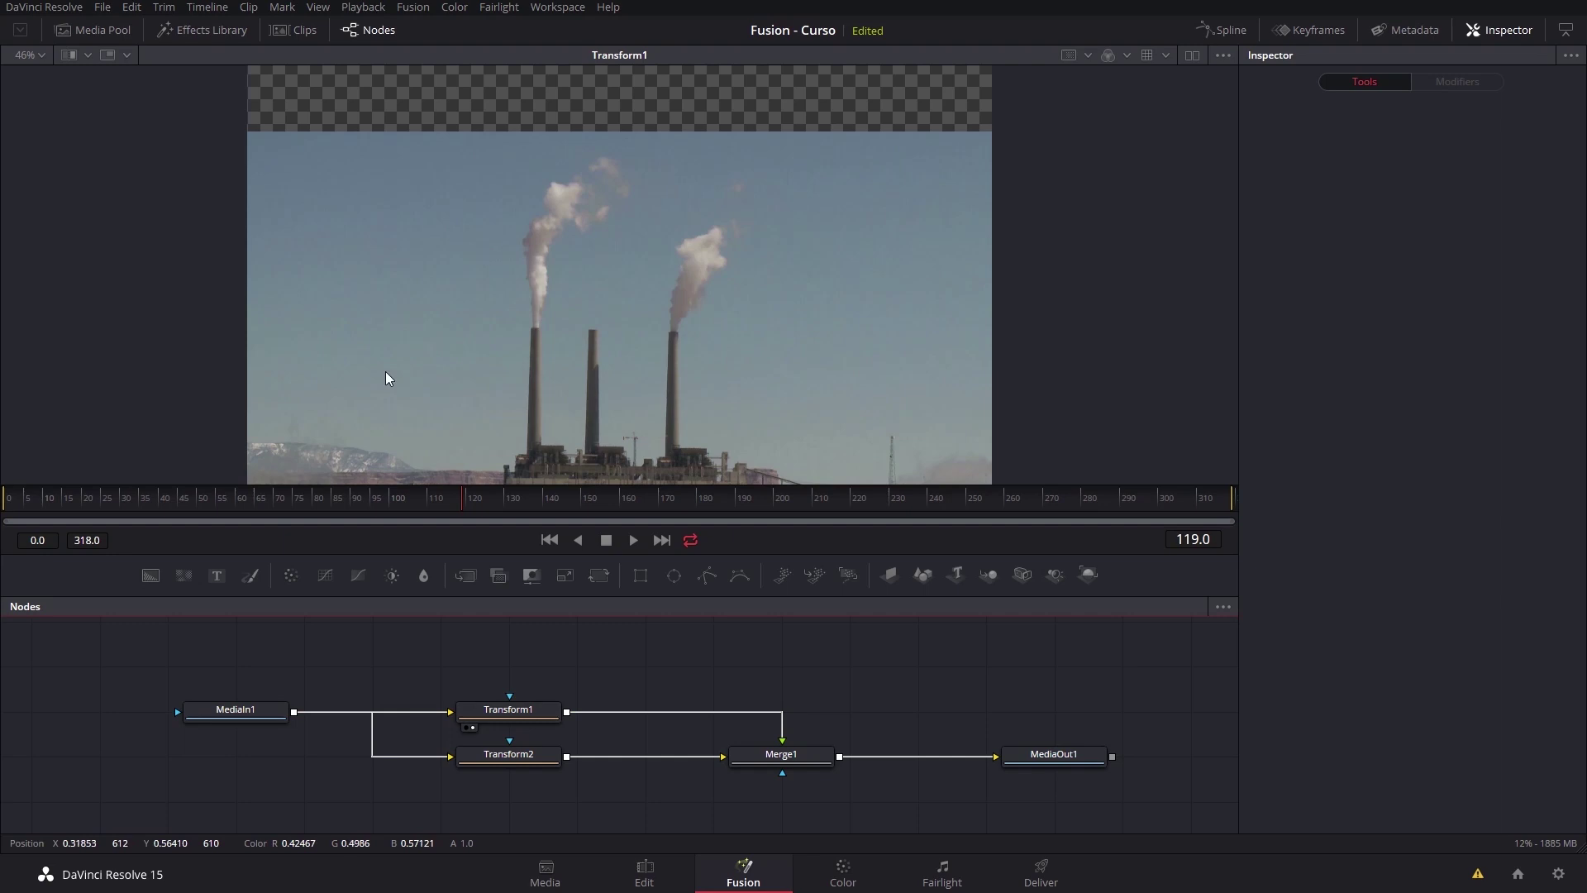
click(231, 713)
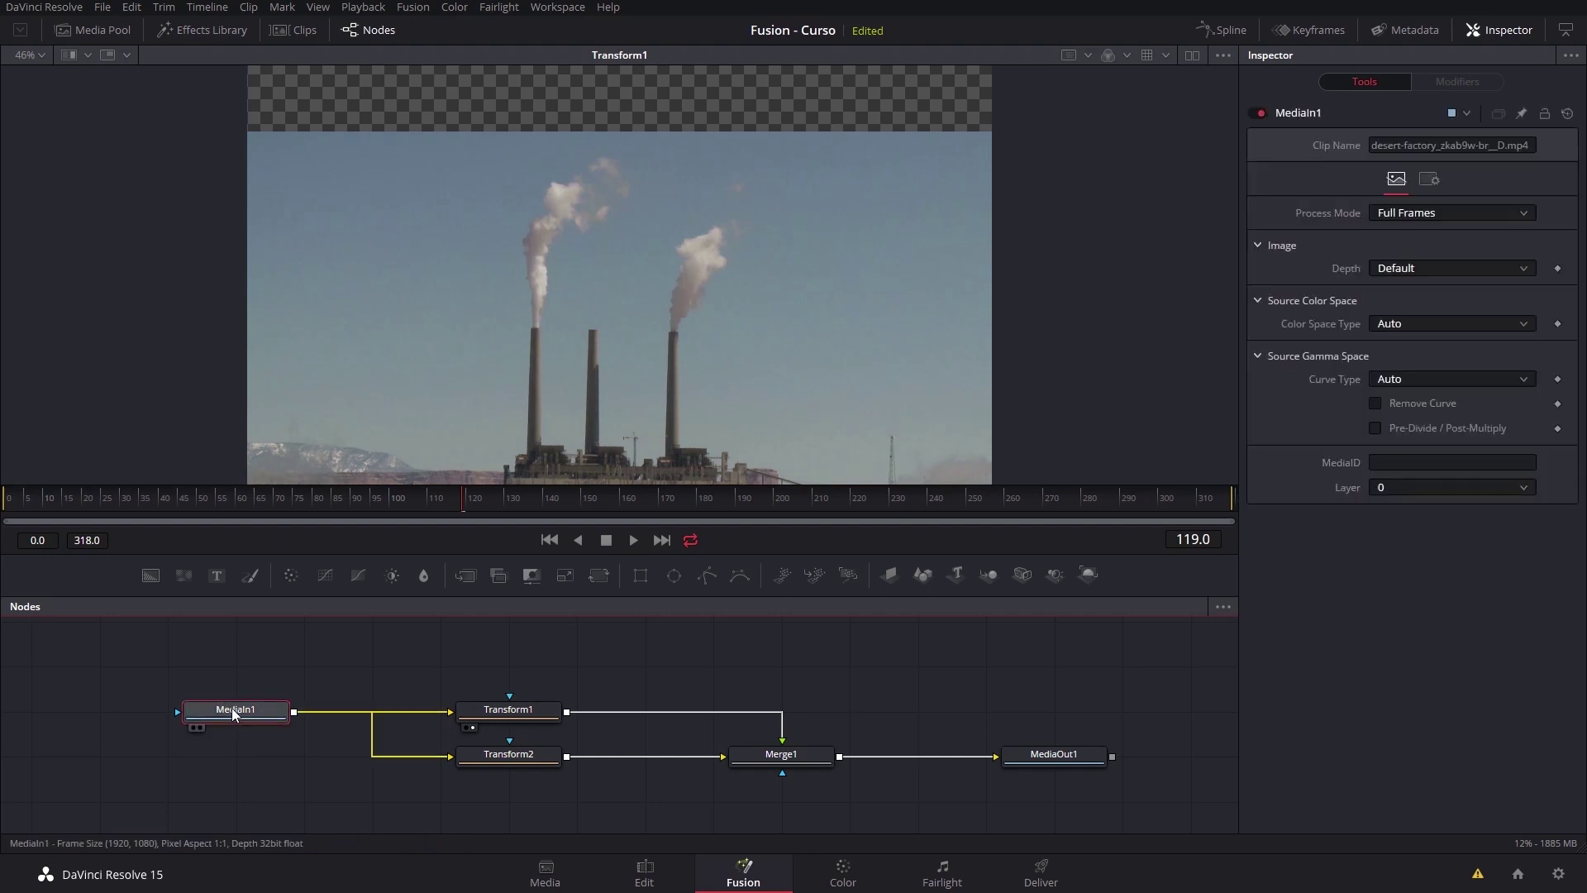
- Raise the Transform1 node in the graph and view the unaltered MediaIn1 source clip
mouse_move(233, 714)
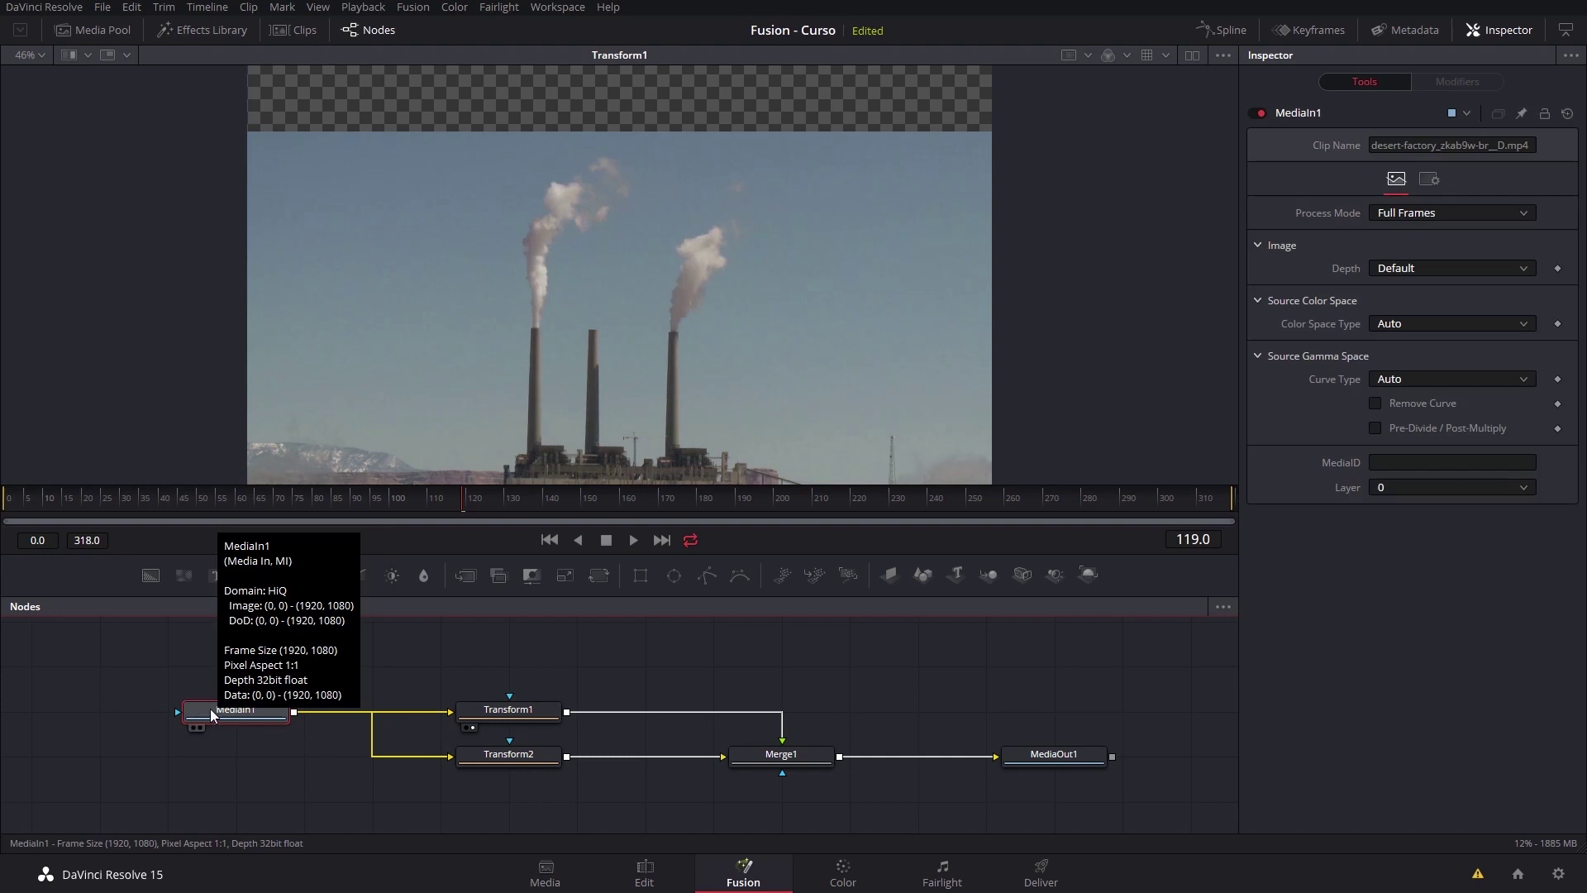
drag(141, 660, 291, 766)
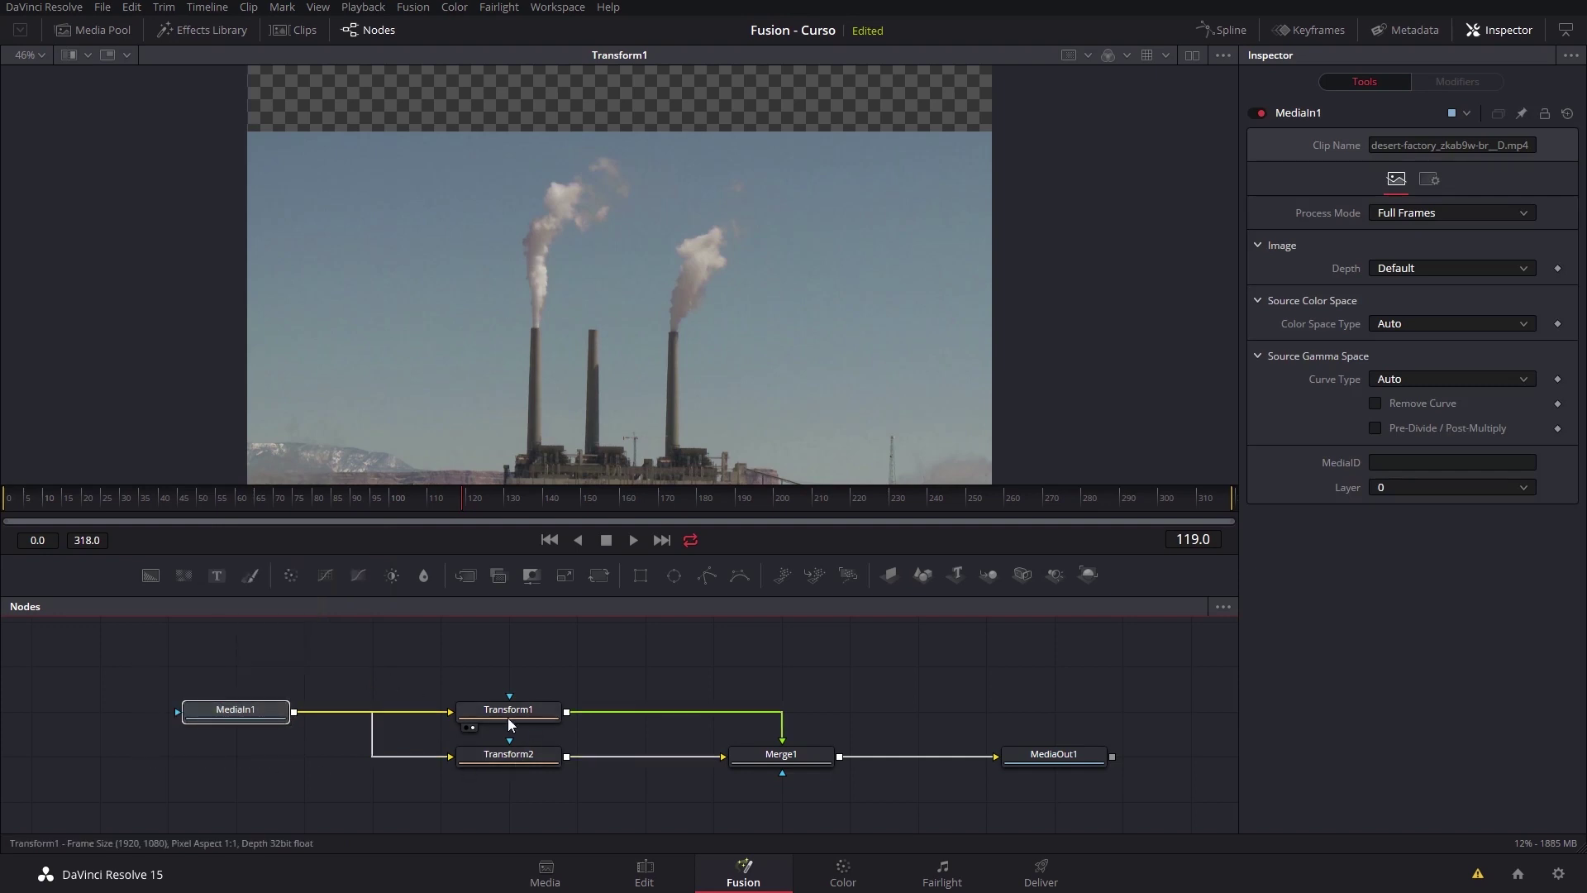
drag(502, 711, 503, 666)
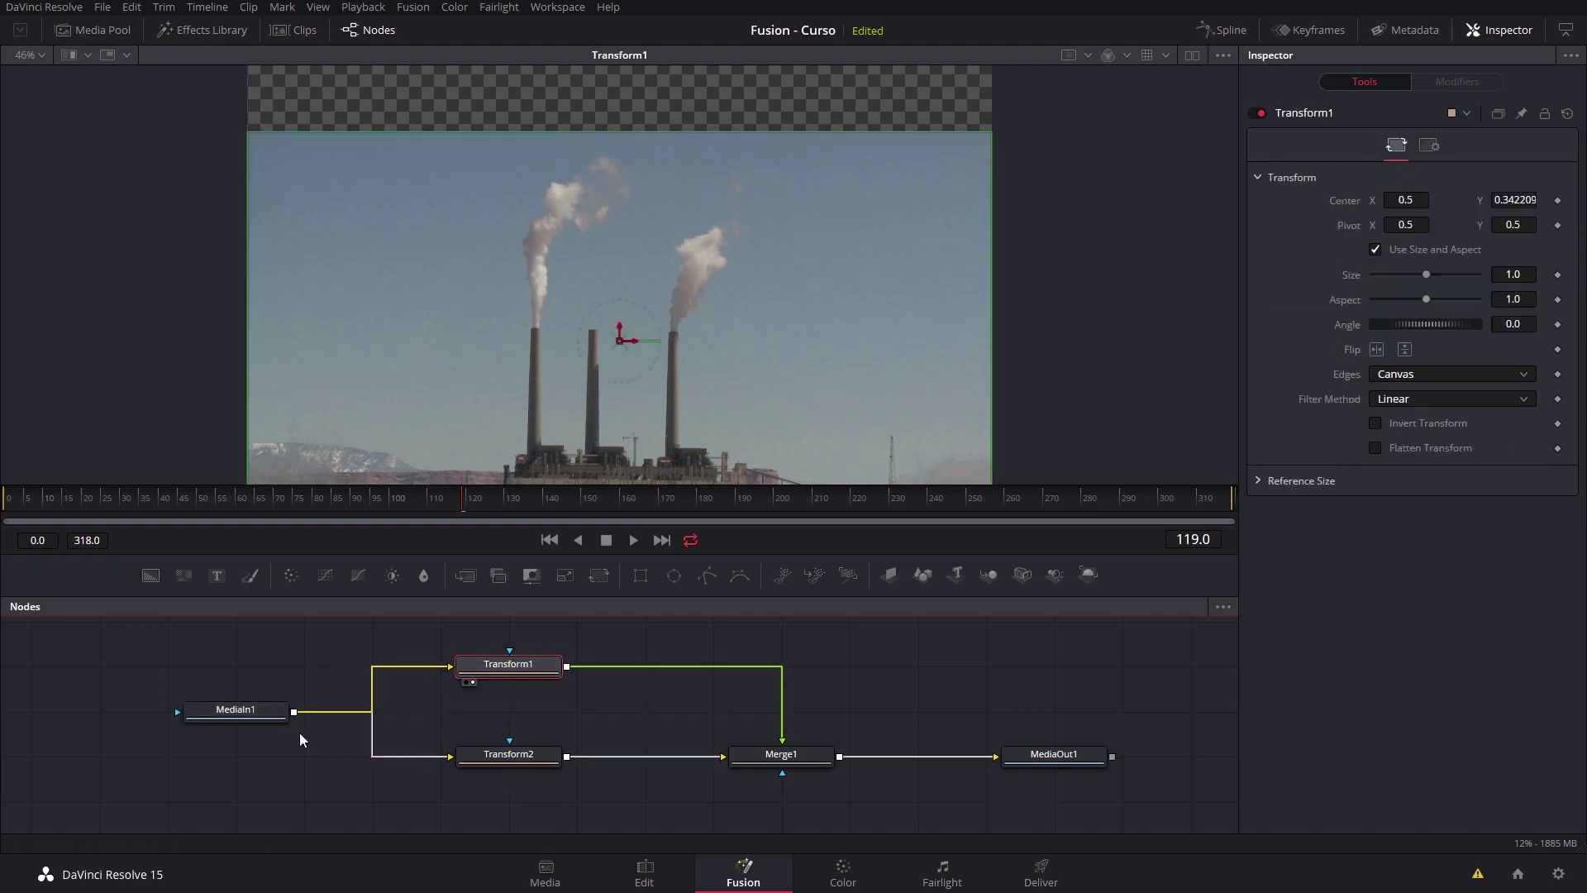
click(227, 713)
click(200, 726)
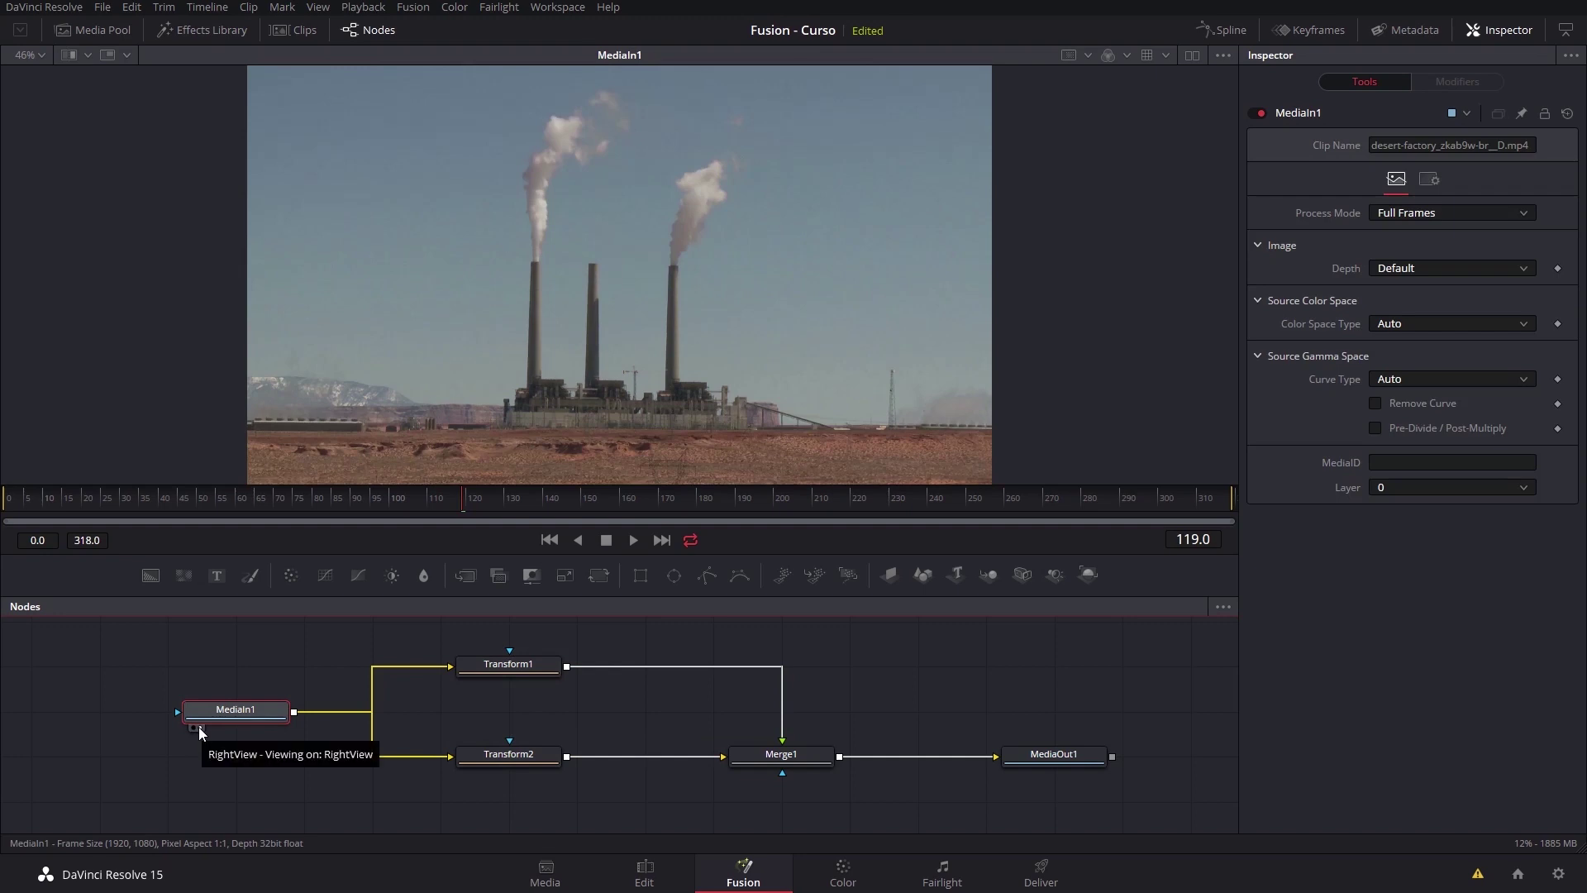
- Add a Rectangle mask to MediaIn1, sized past the frame edges with Soft Edge 0.0346
click(640, 576)
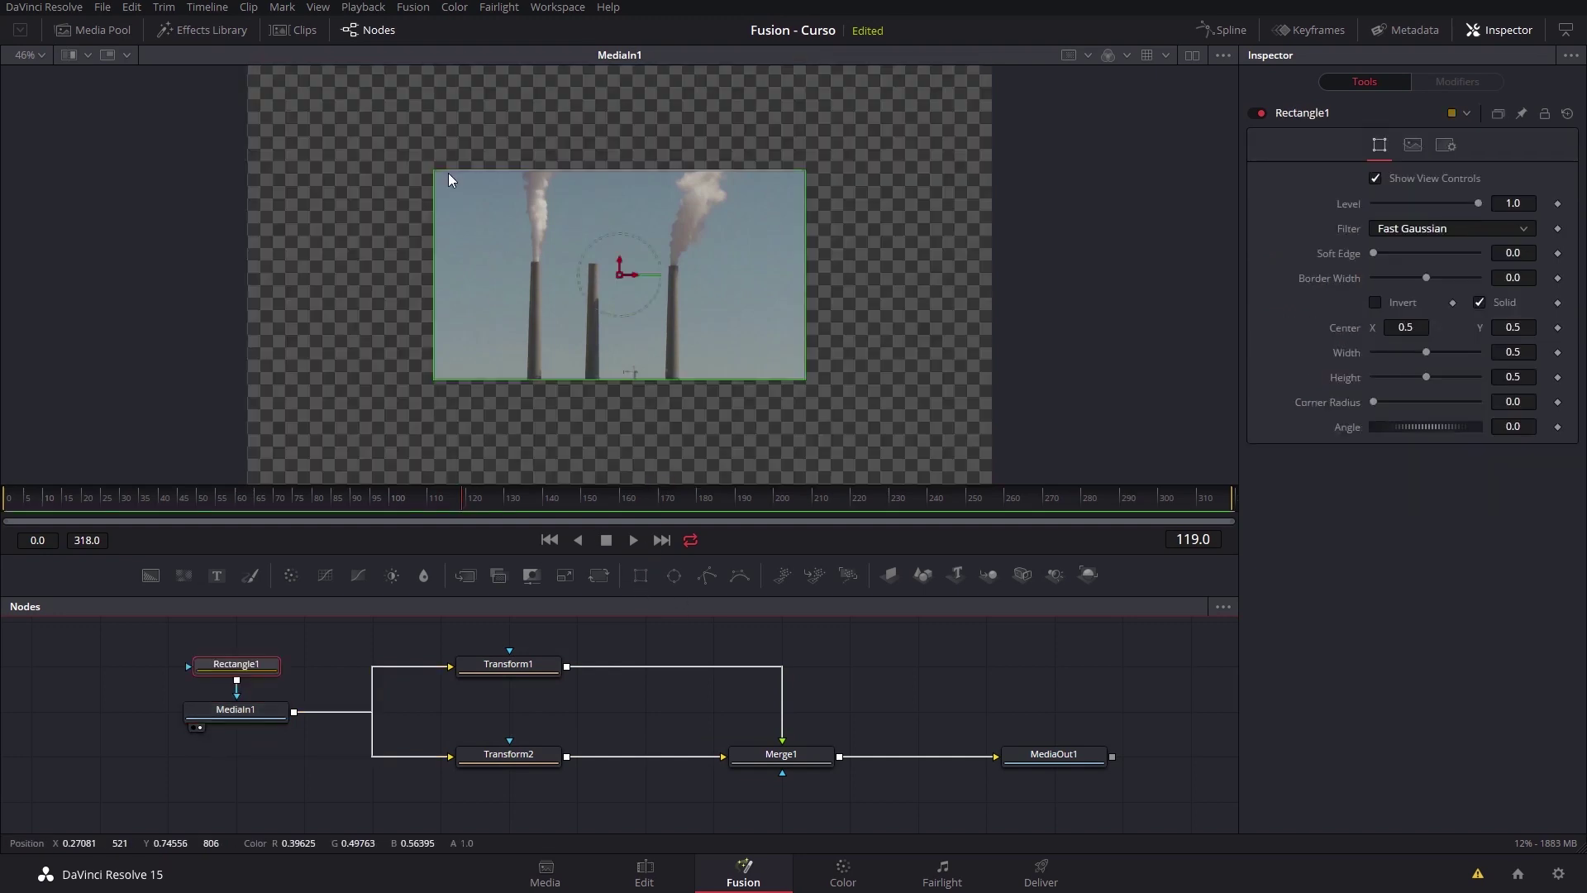
drag(433, 215, 144, 221)
drag(623, 170, 640, 51)
drag(618, 259, 619, 376)
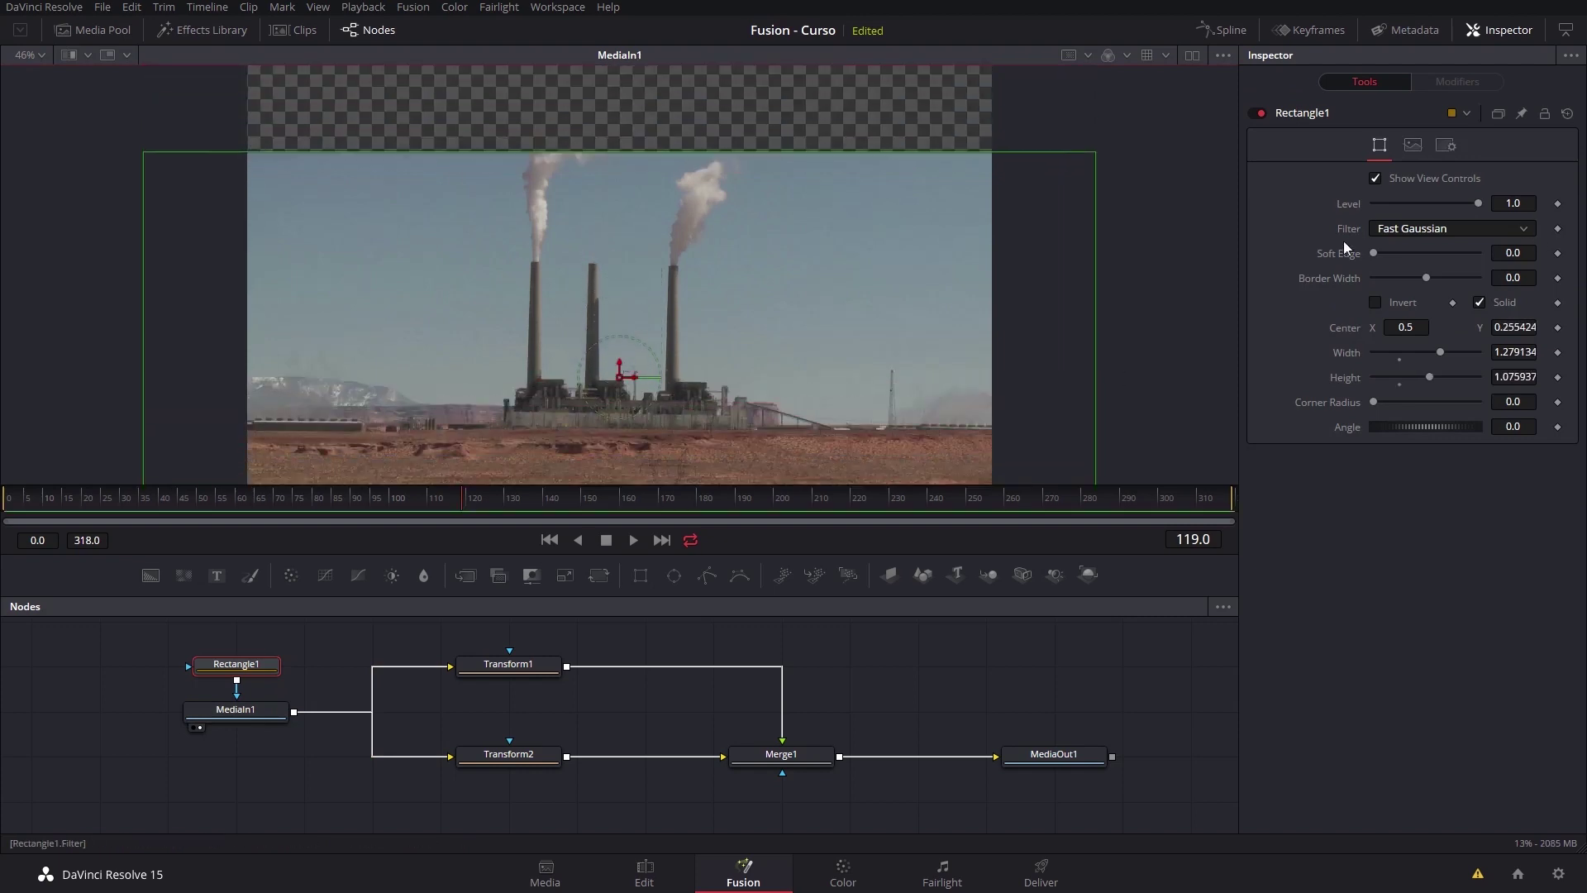
drag(1374, 253, 1391, 255)
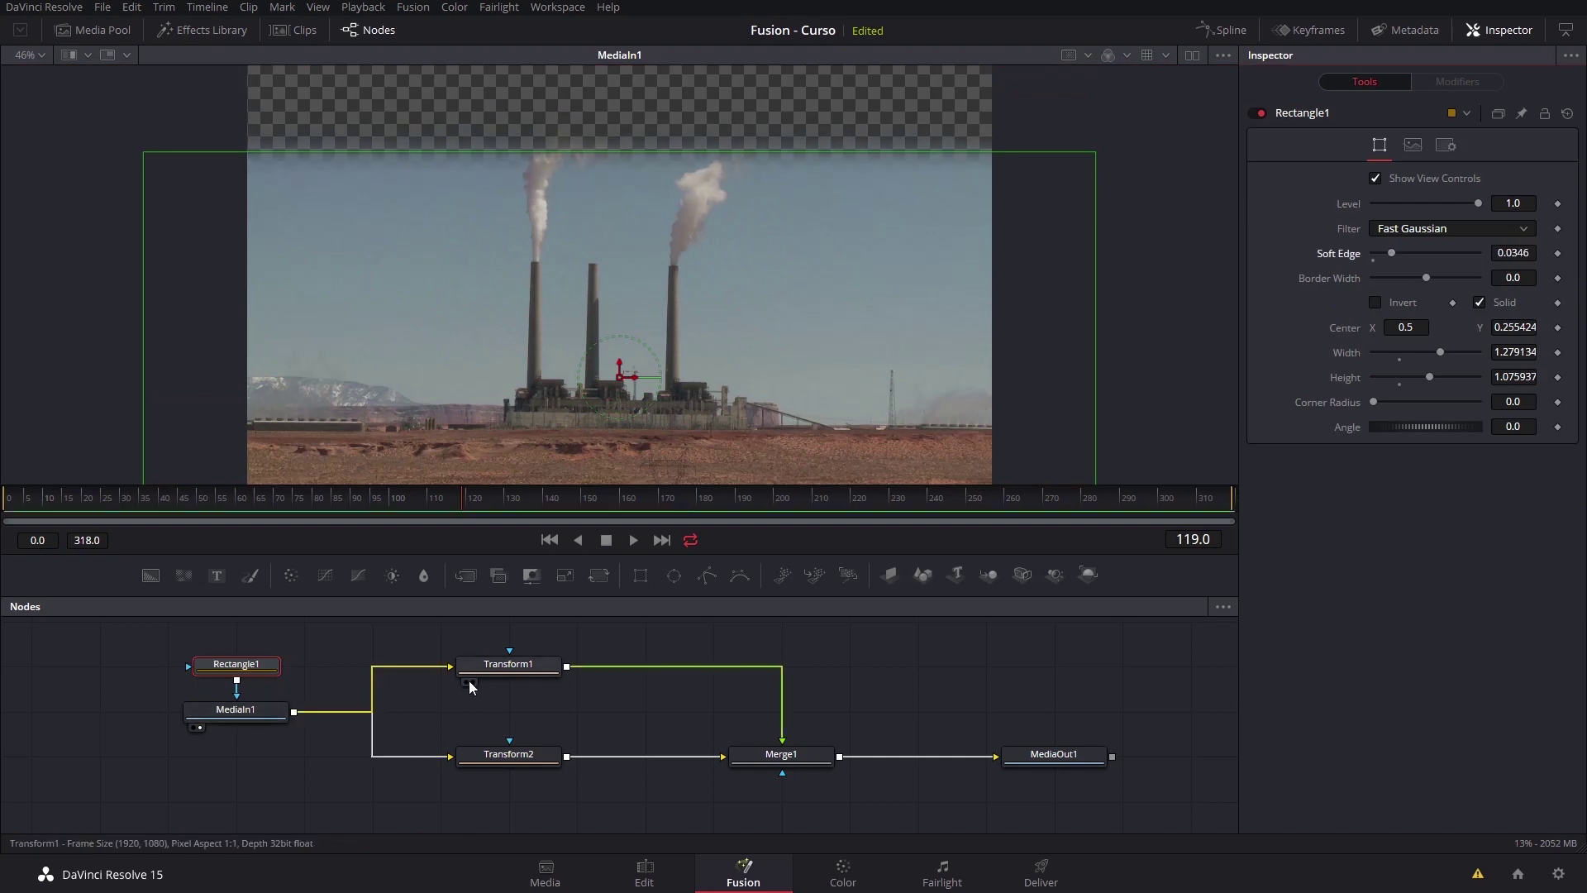
- View the Transform1 output, the flipped copy, and the Merge1 composite in turn
click(471, 683)
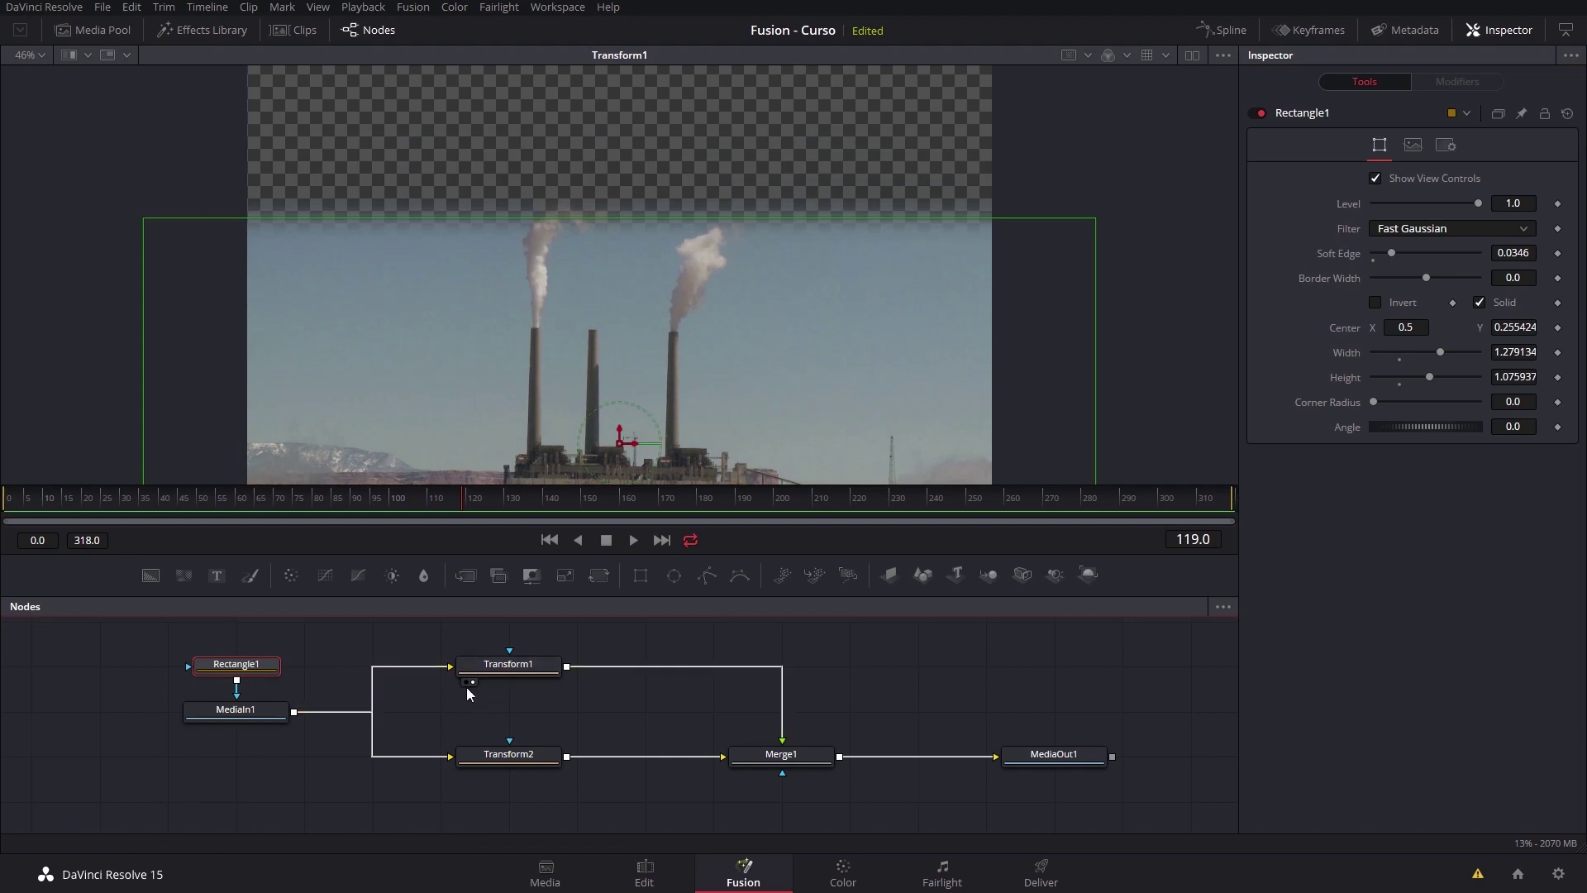
click(472, 772)
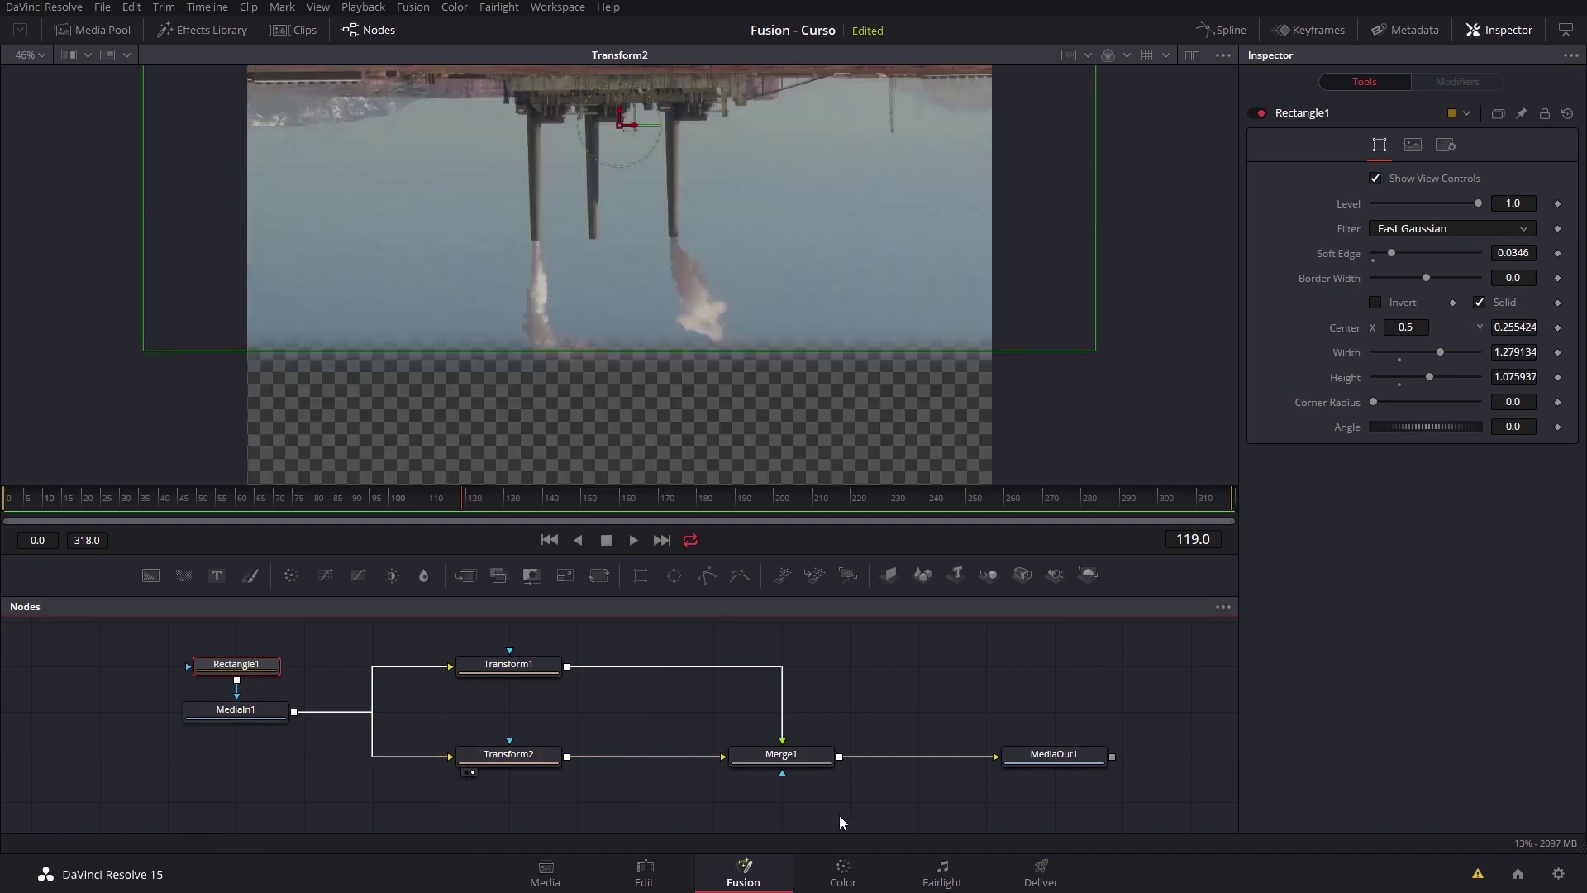
click(748, 772)
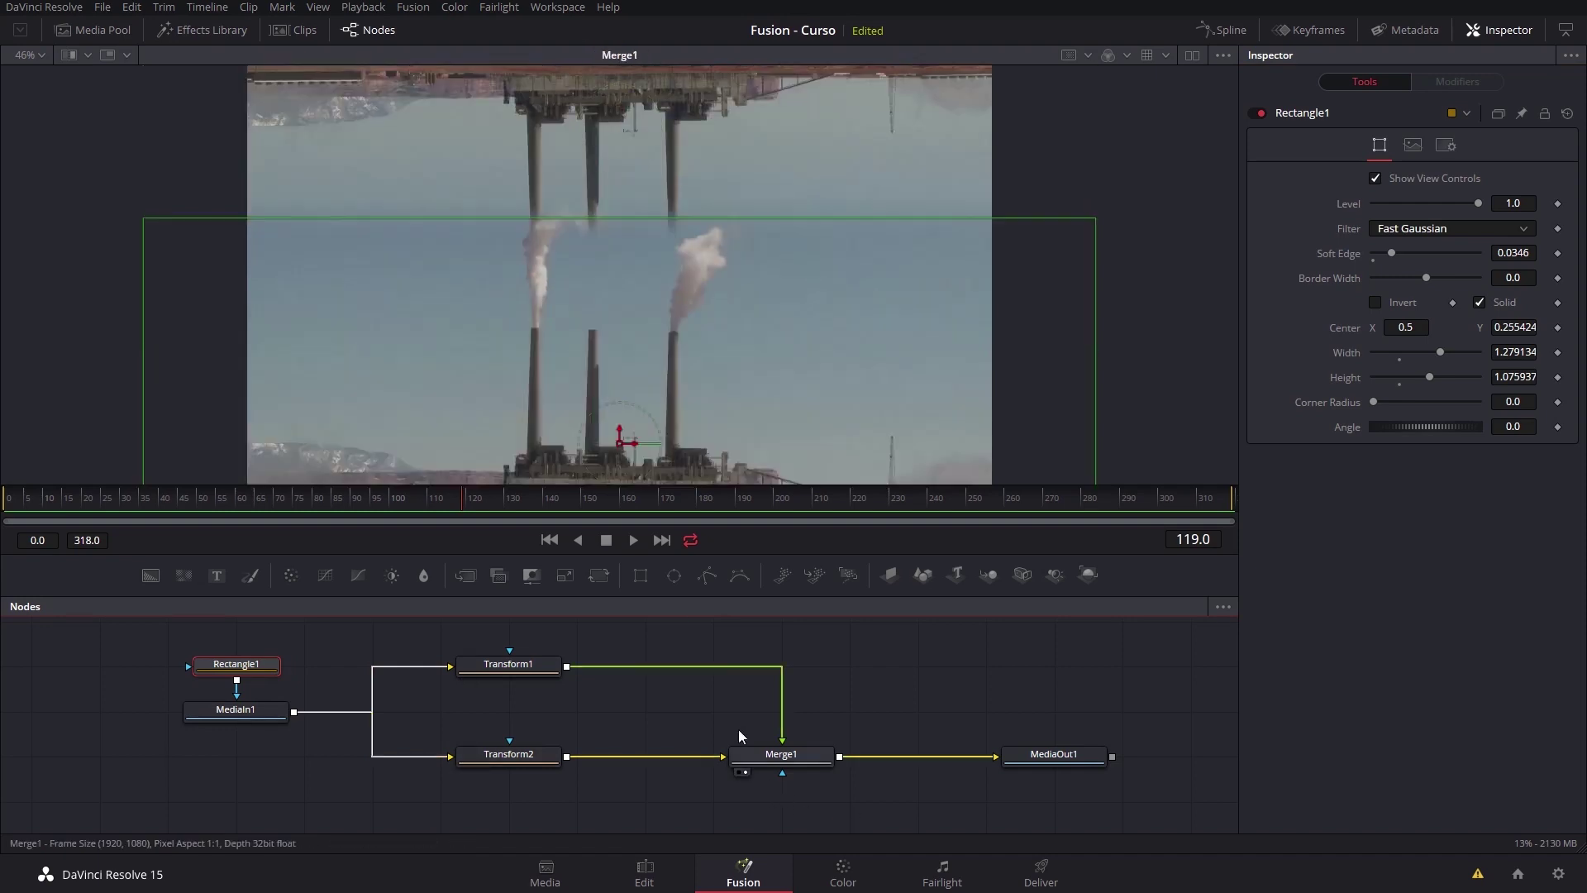
- Lower the Rectangle1 mask's centre and increase its height
drag(620, 428, 615, 481)
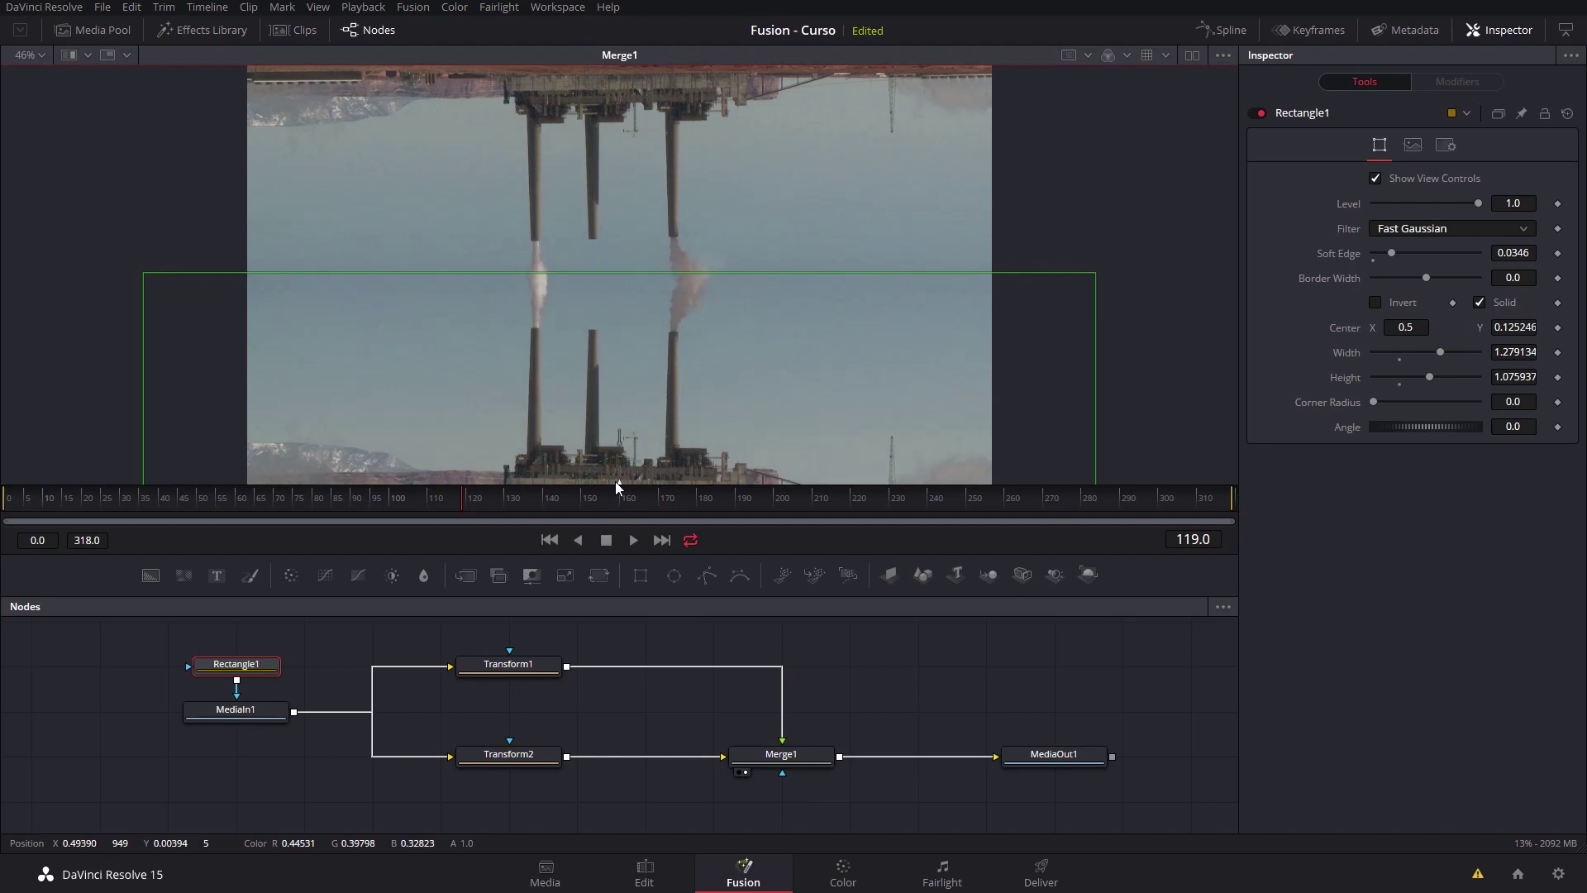
mouse_move(615, 481)
mouse_down()
mouse_move(619, 460)
mouse_move(614, 499)
mouse_up()
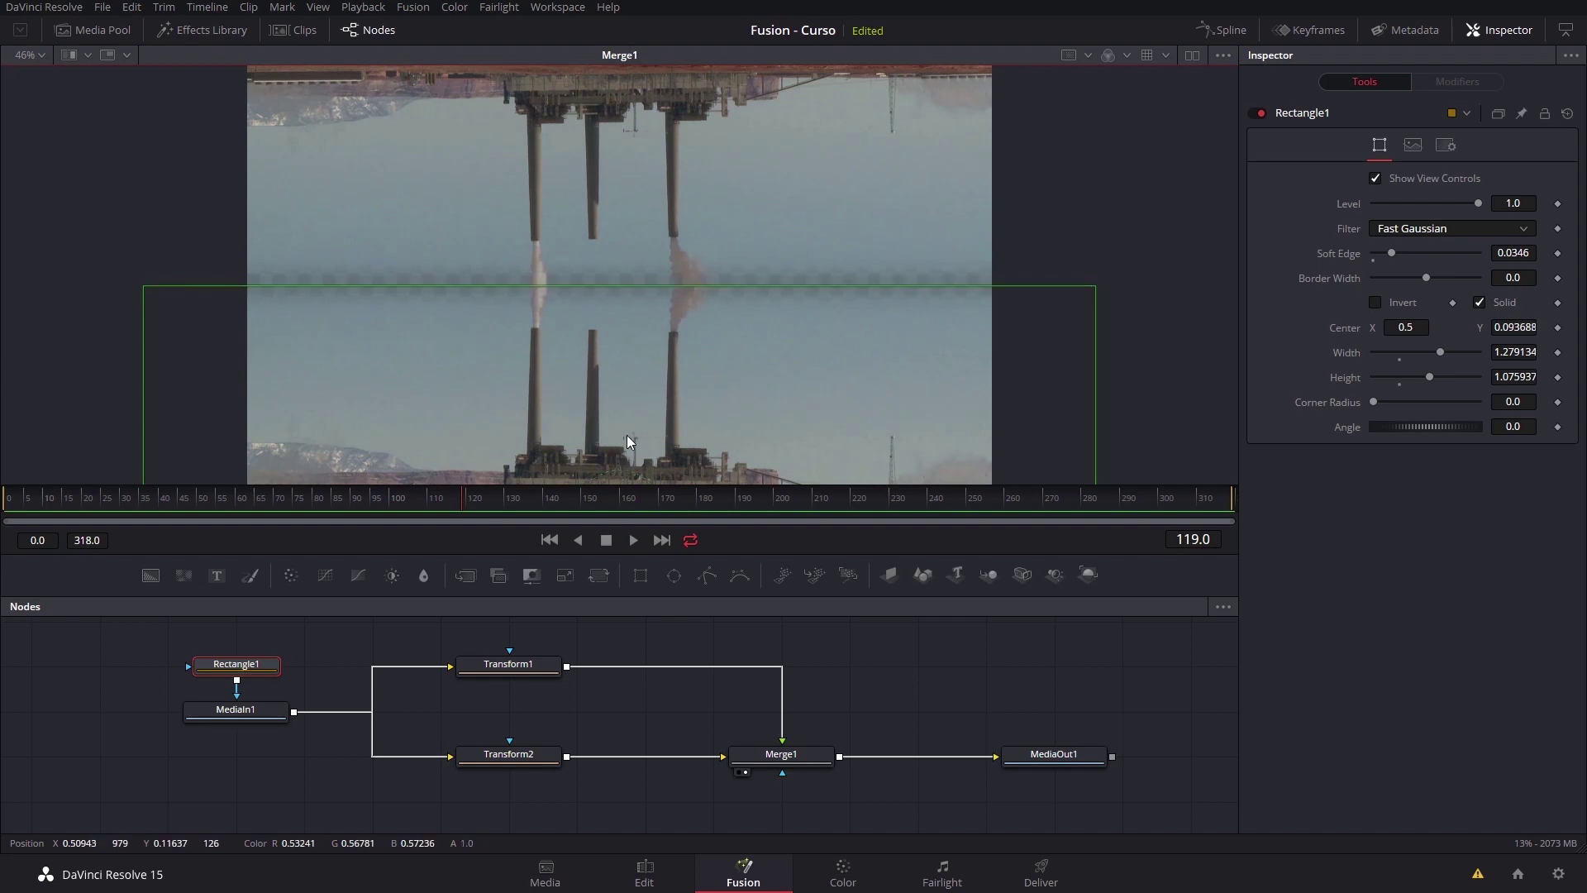
mouse_move(622, 285)
mouse_down()
mouse_move(623, 268)
mouse_move(626, 282)
mouse_up()
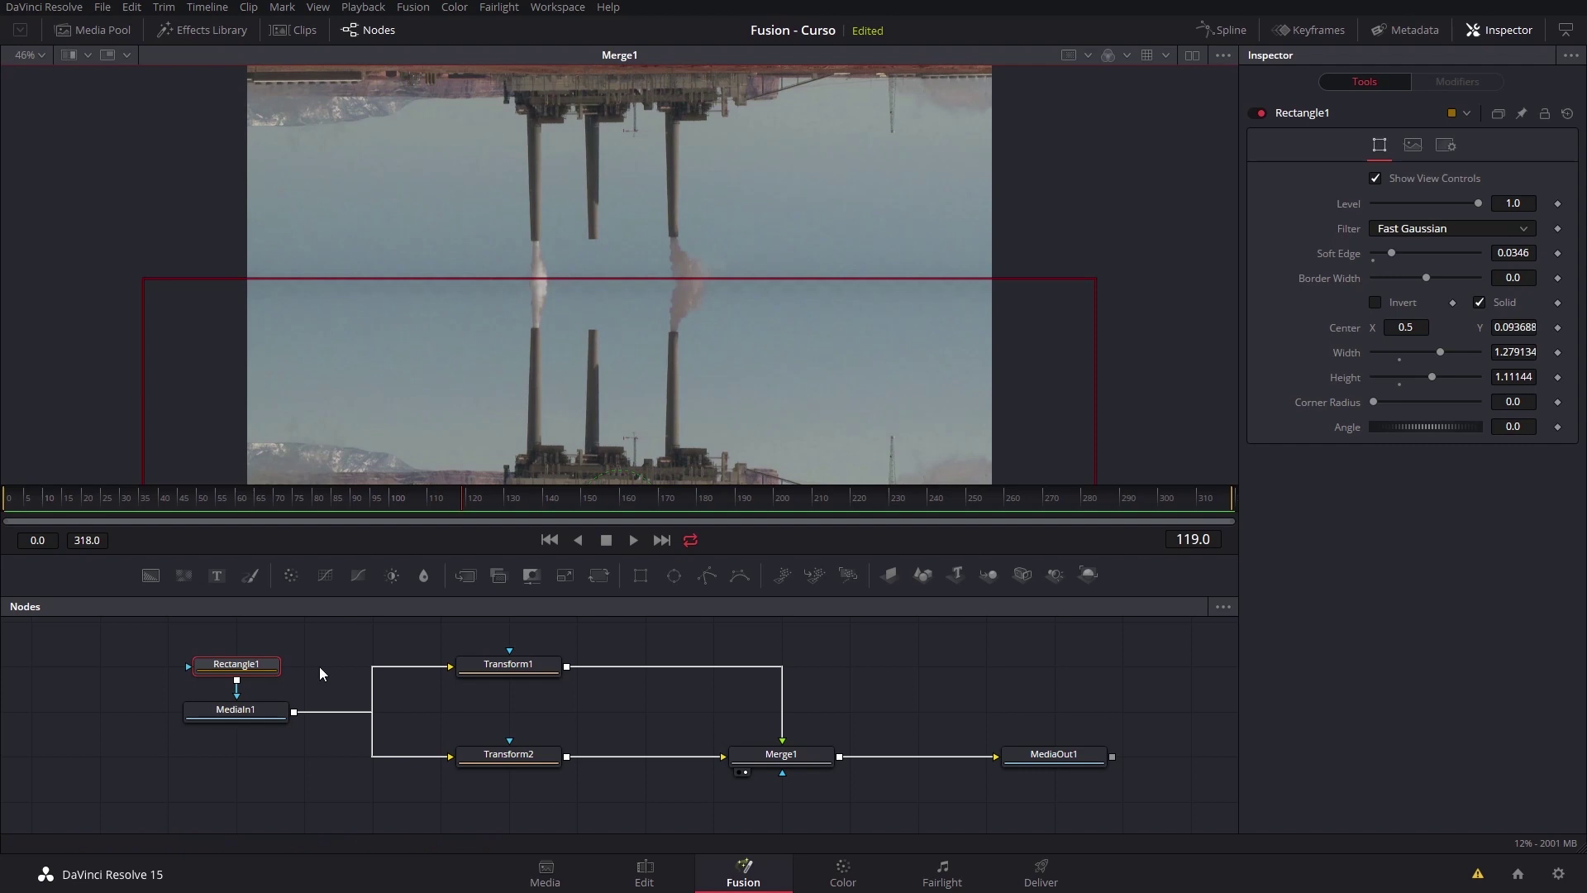
- Raise Transform1's Center Y to 0.365877 so the upper copy sits slightly higher
drag(157, 642, 315, 682)
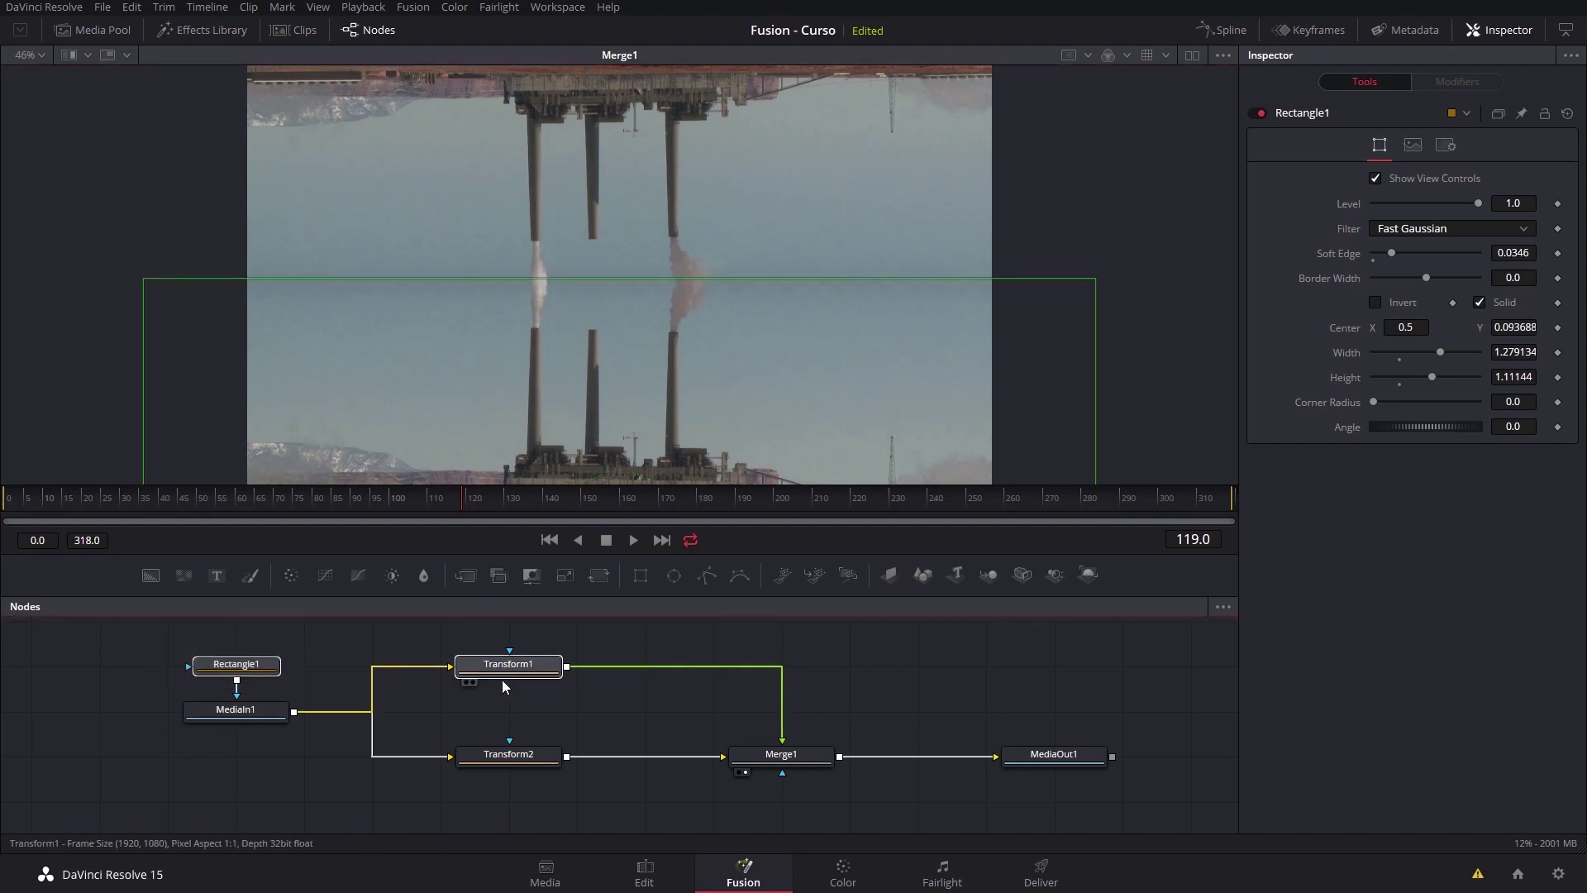
drag(506, 665, 517, 701)
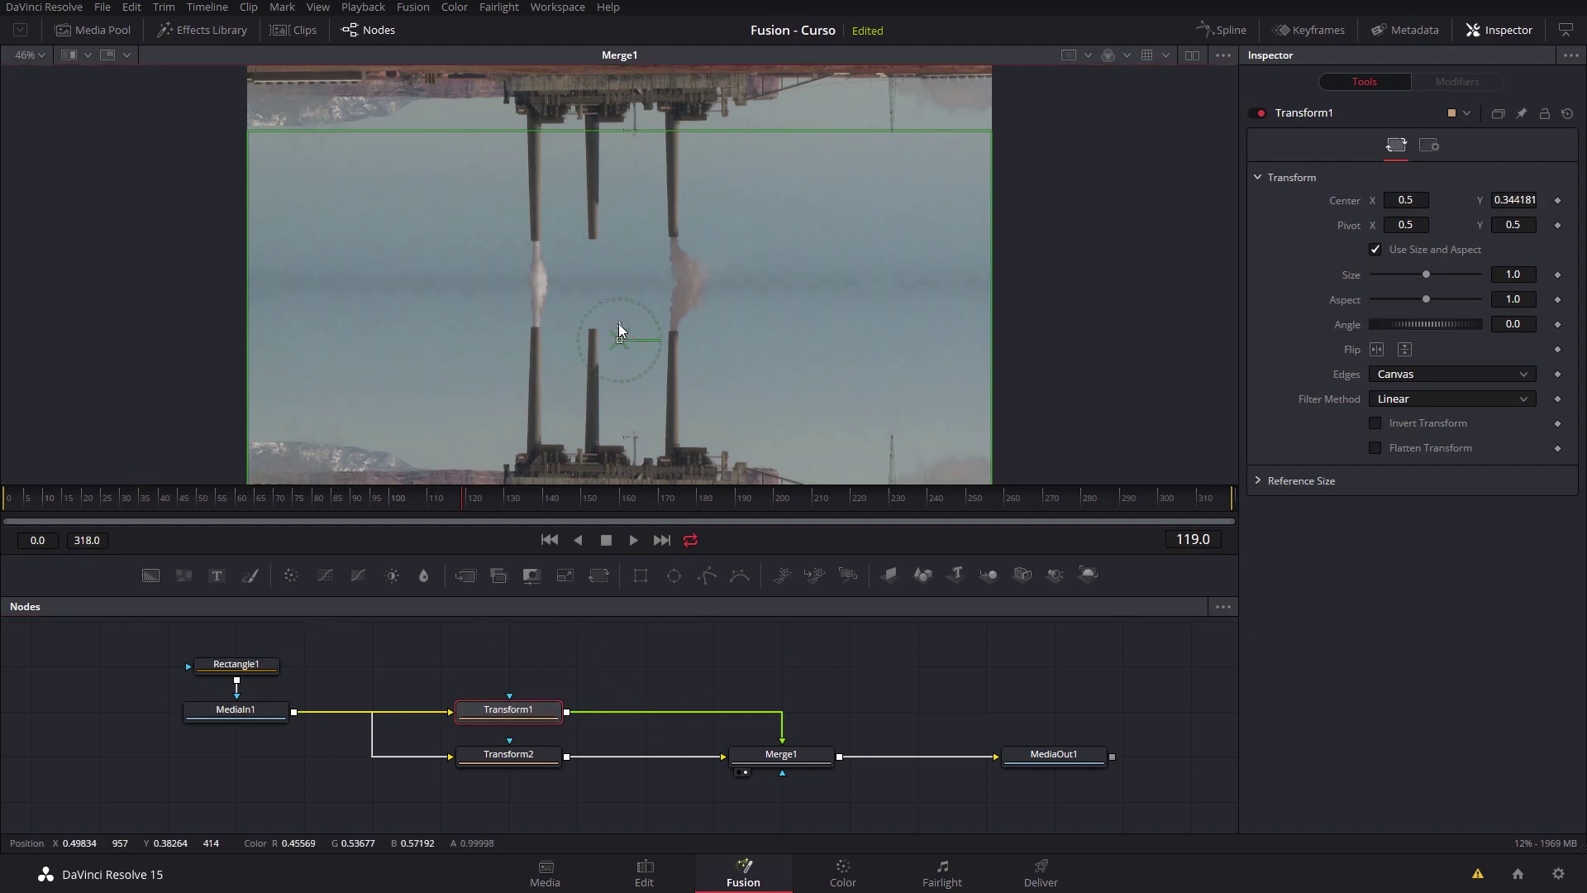
drag(618, 324, 621, 315)
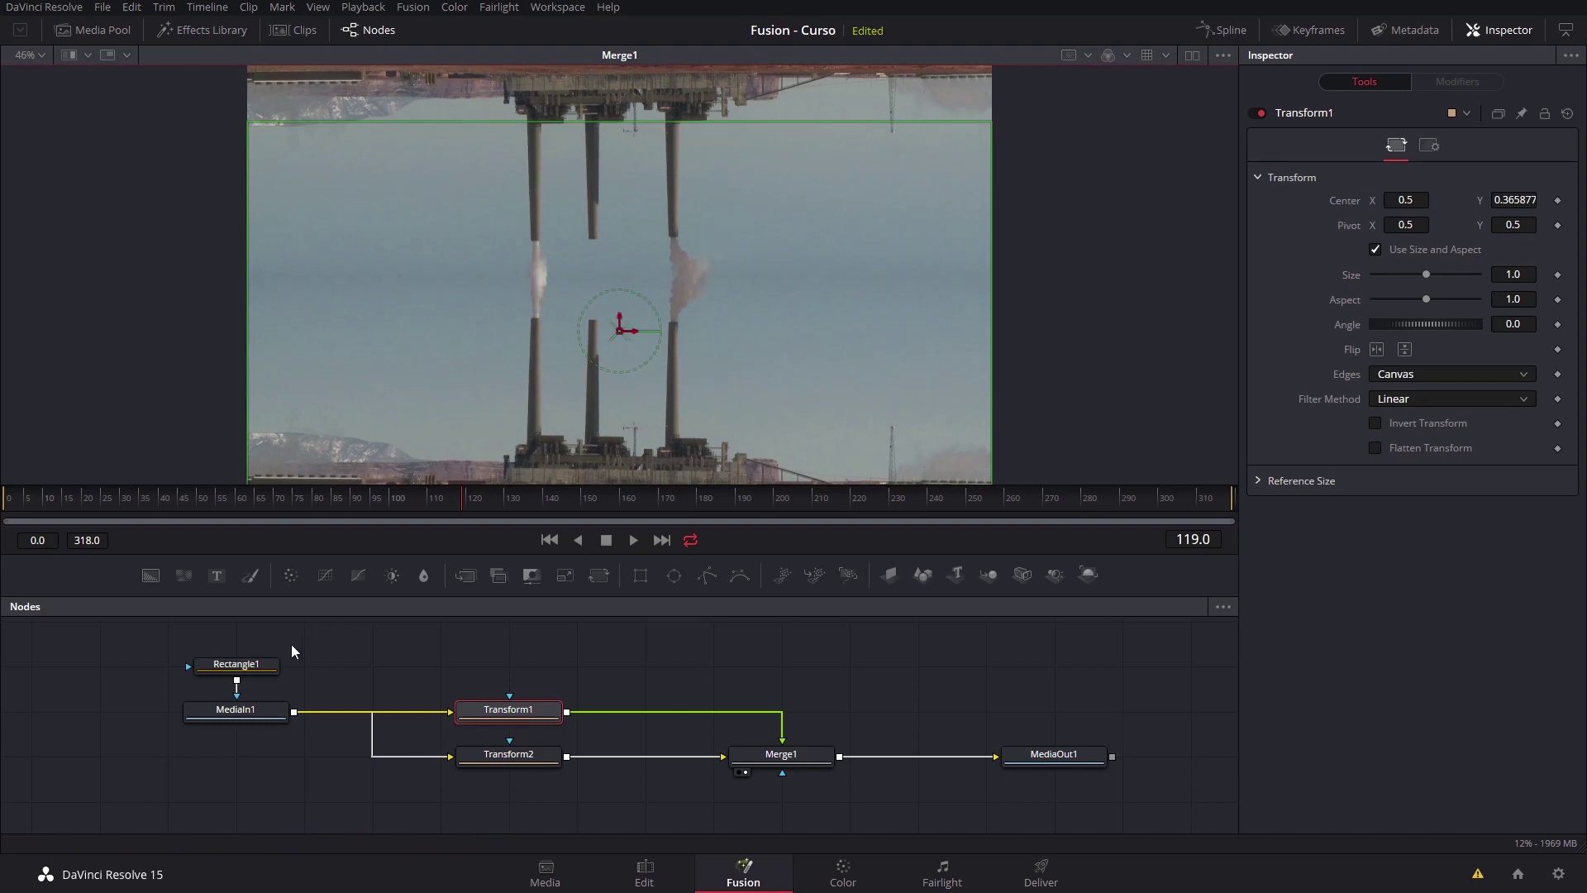
- Extend the mask's top edge, check the blend at frame 171, then delete Rectangle1
click(275, 666)
drag(733, 279, 734, 262)
drag(289, 494, 664, 500)
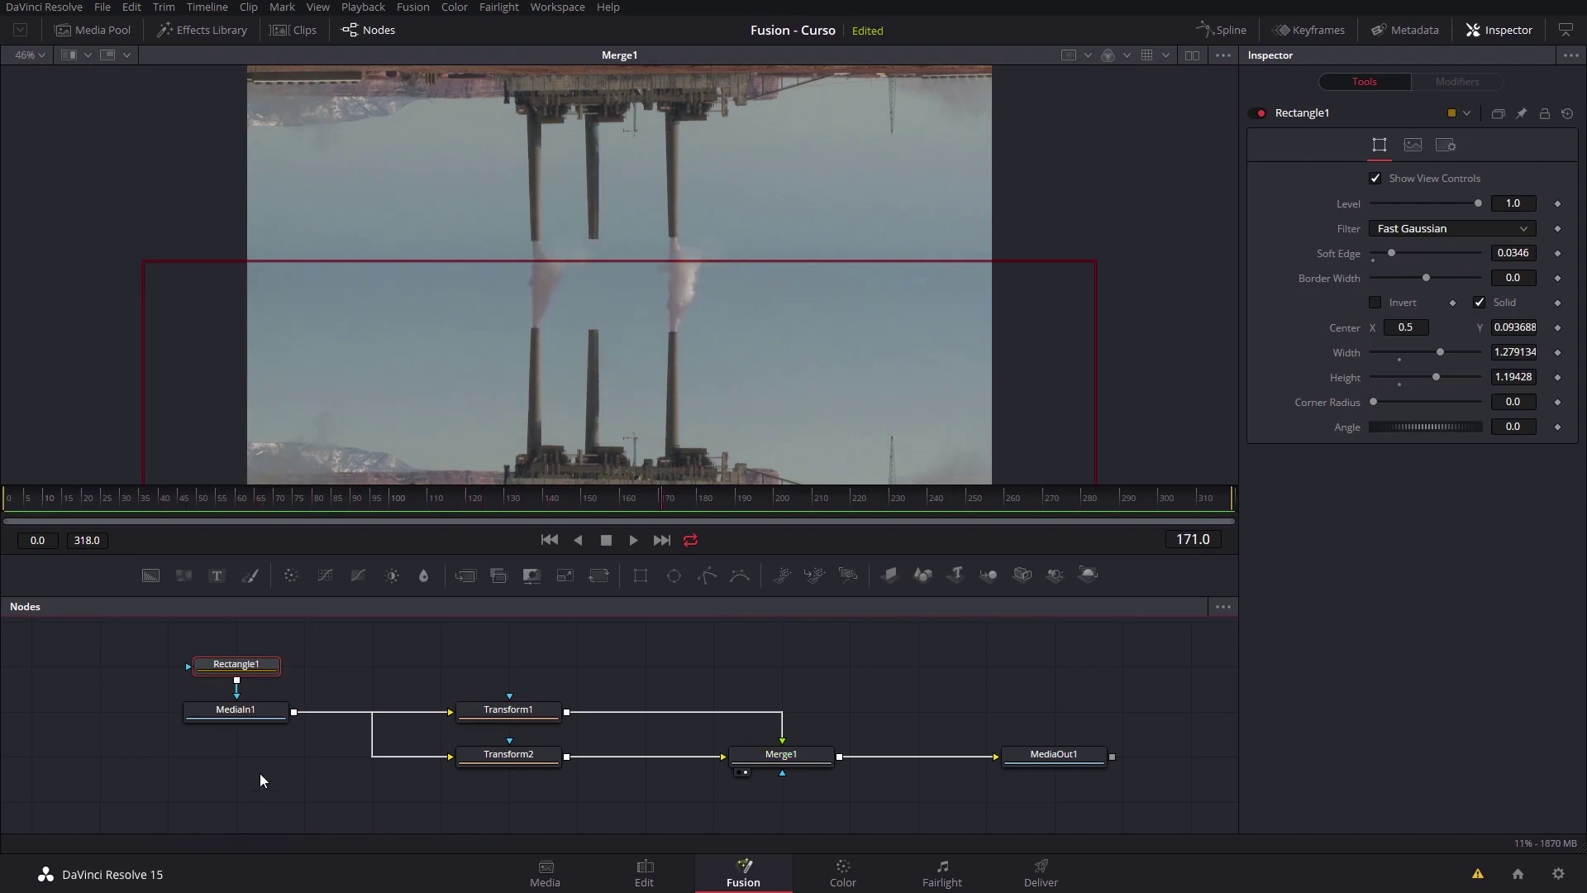
drag(144, 637, 324, 677)
key(Delete)
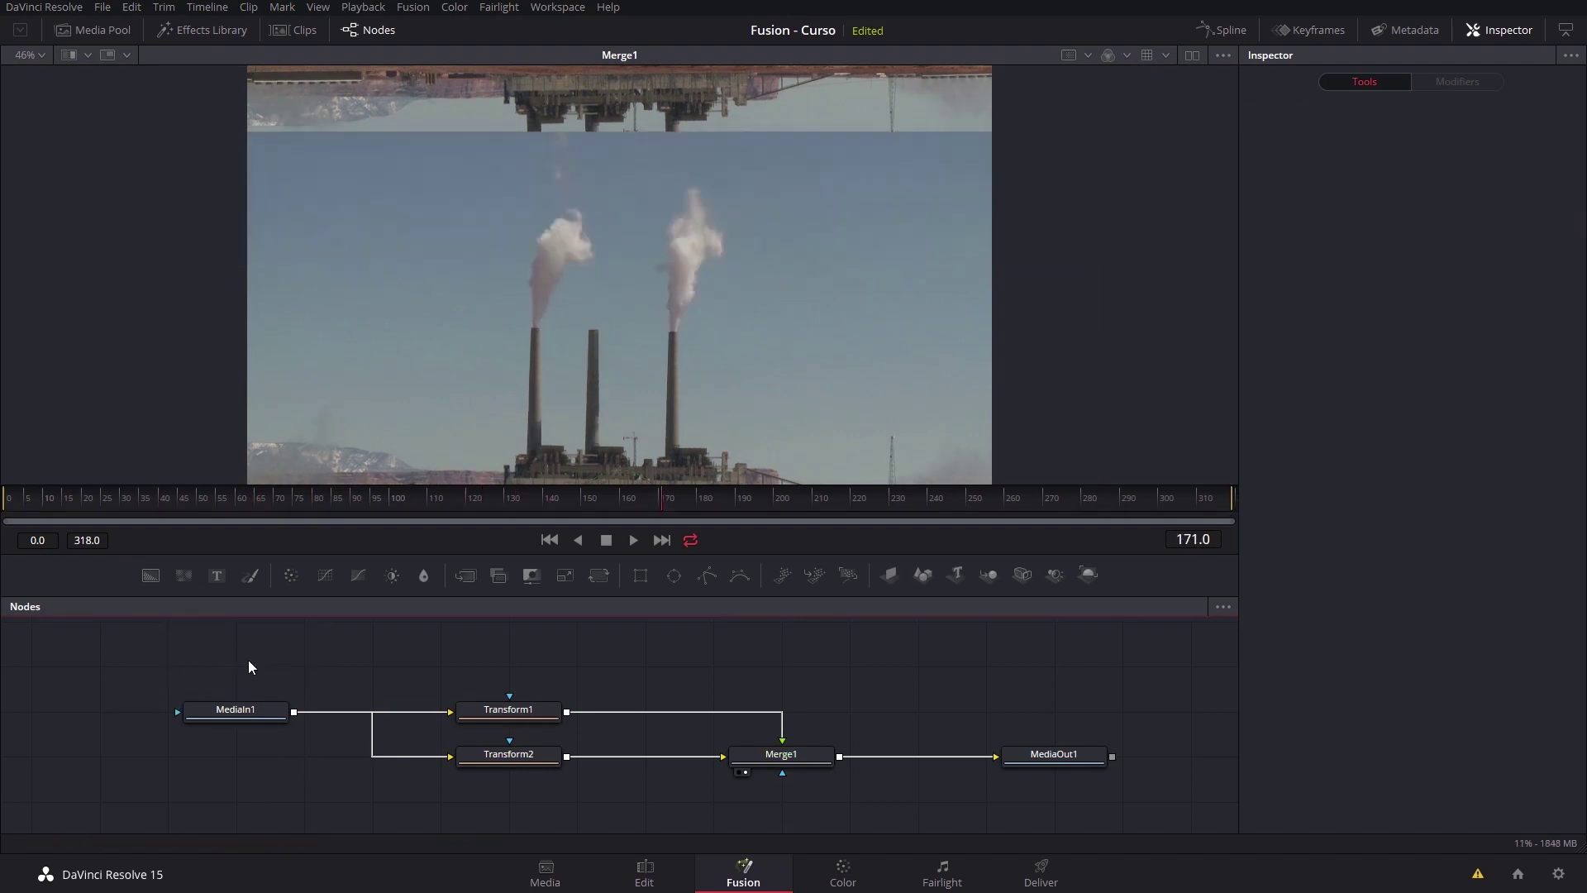
- Insert a Matte Control node after Transform1, feeding Merge1, via the tool search
click(536, 719)
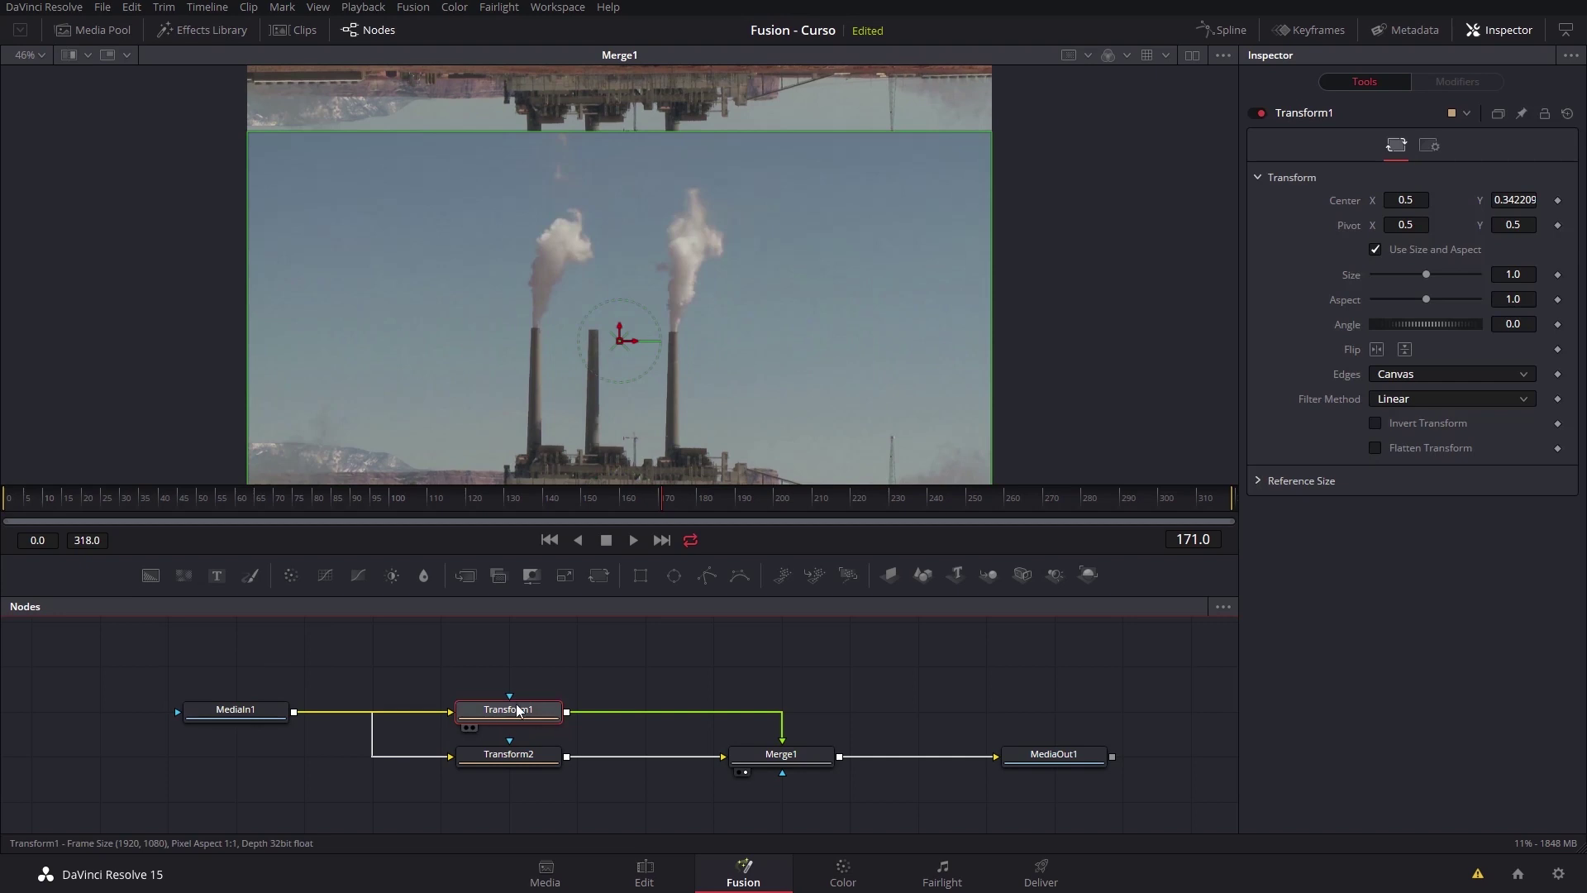
key(shift+space)
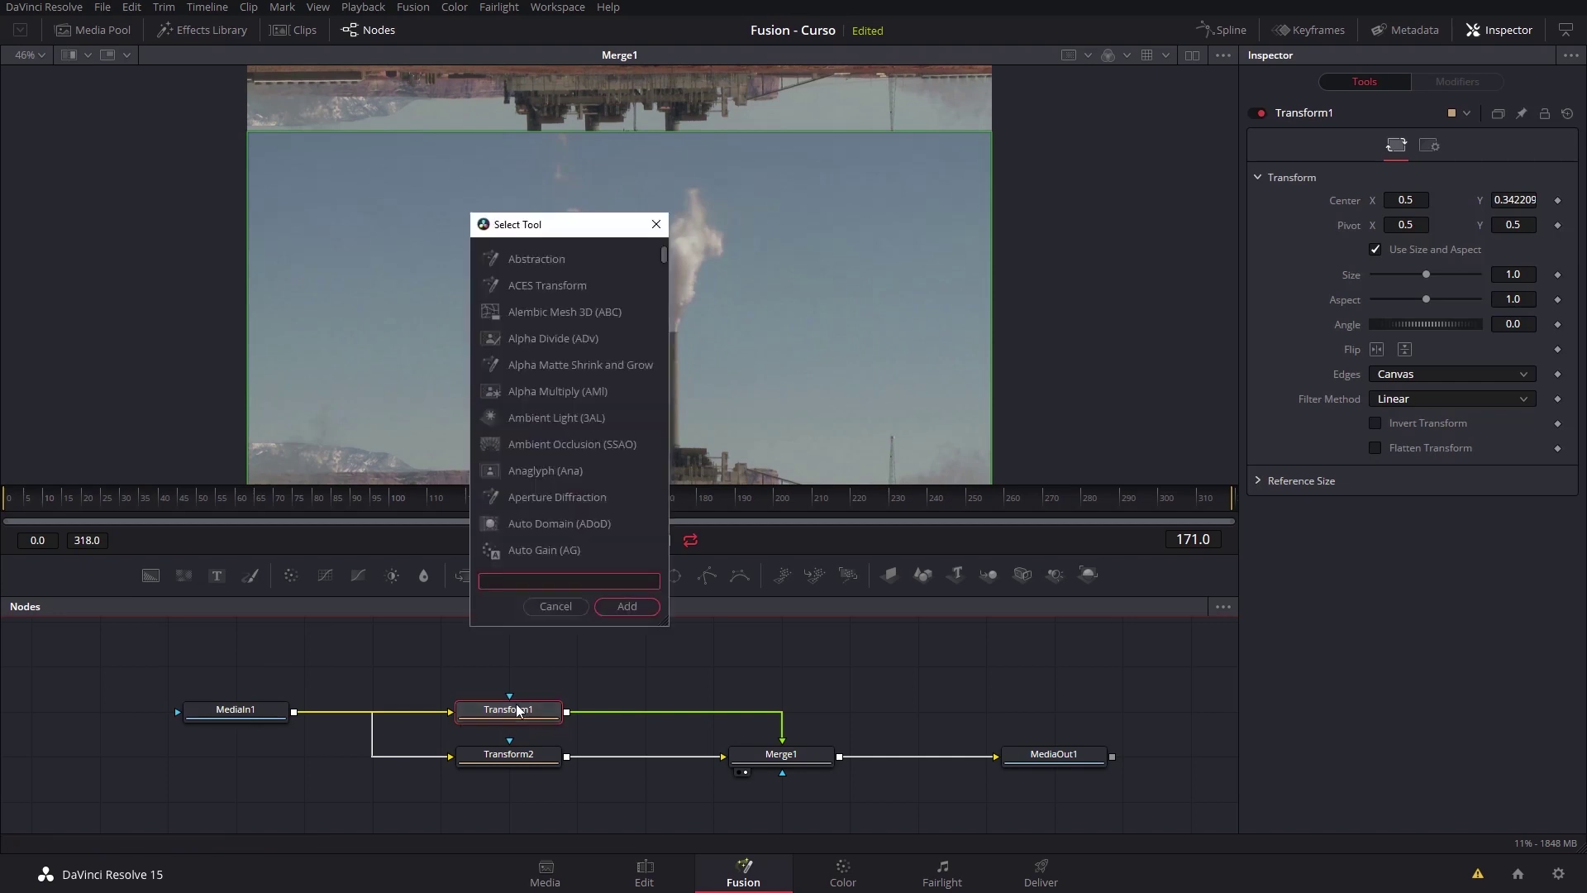
text(matt)
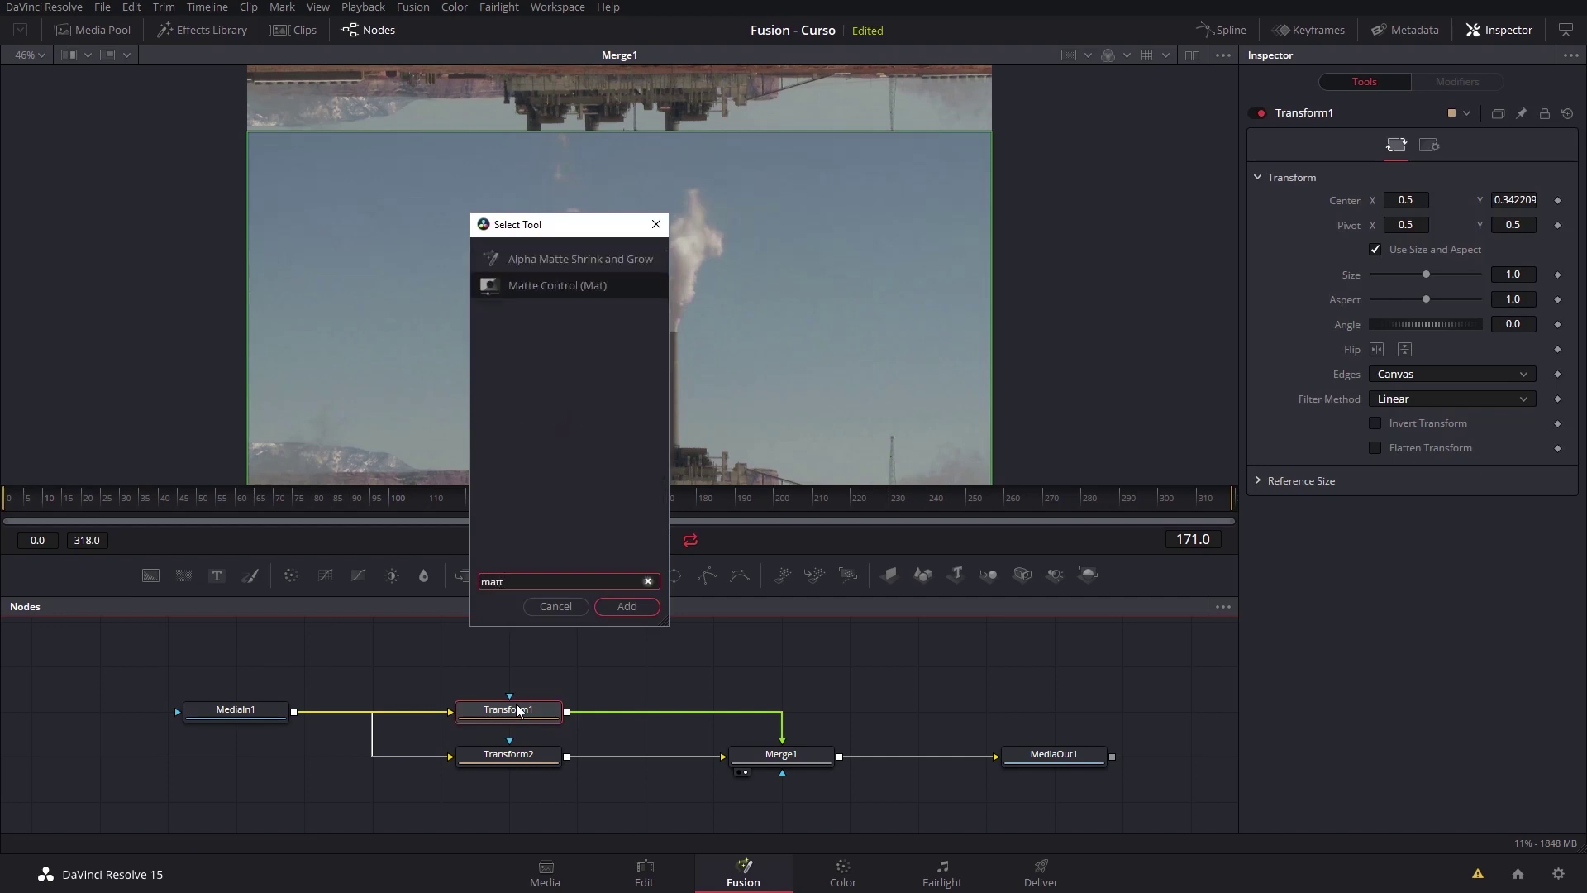
click(538, 285)
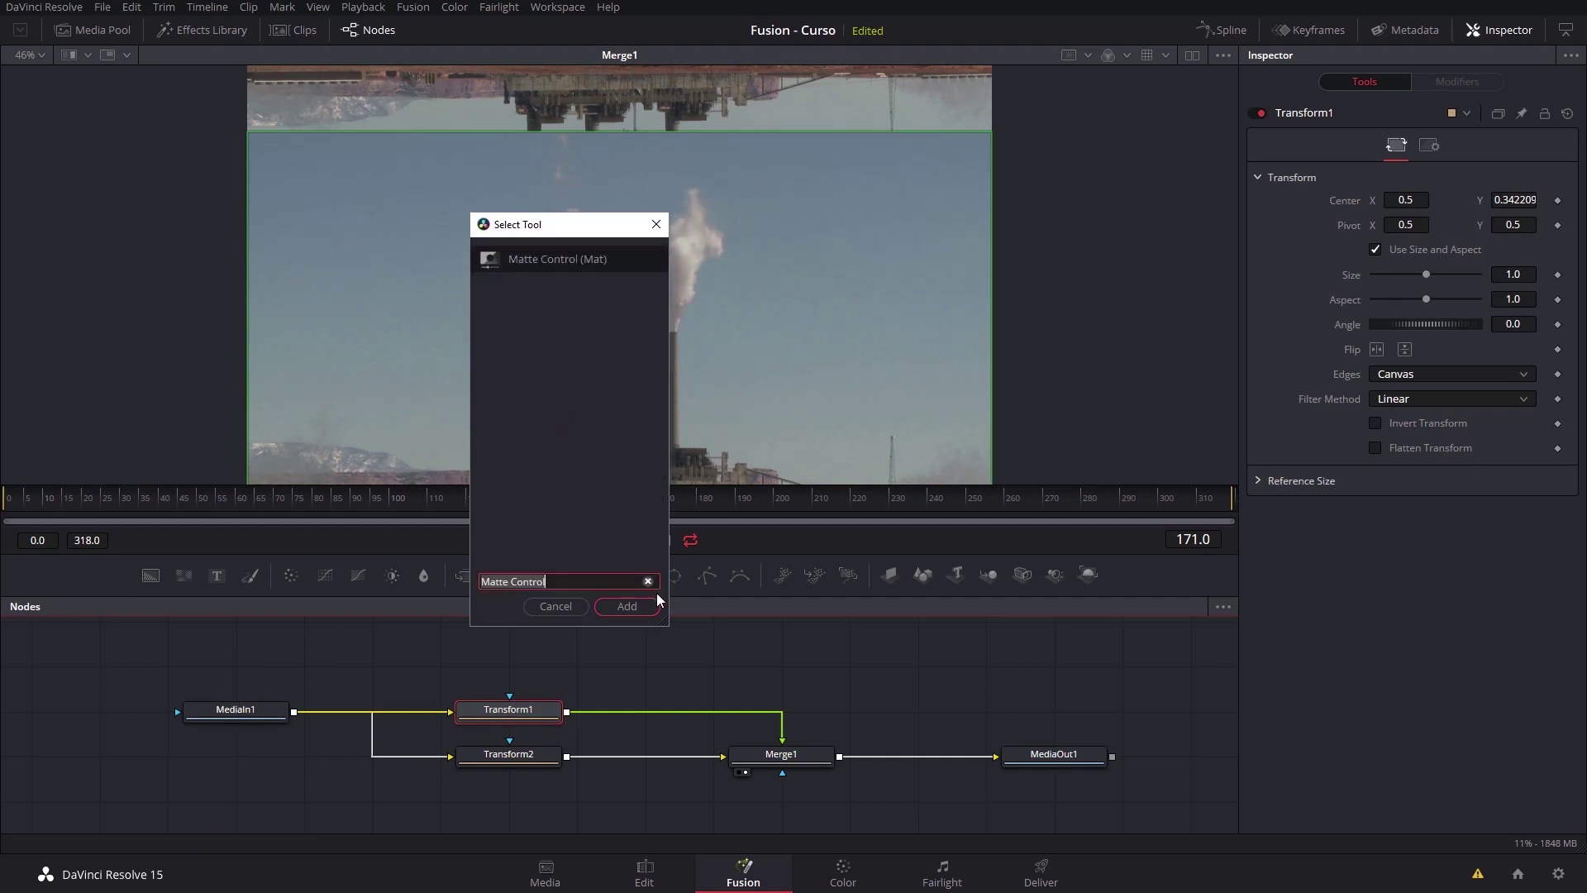
click(627, 607)
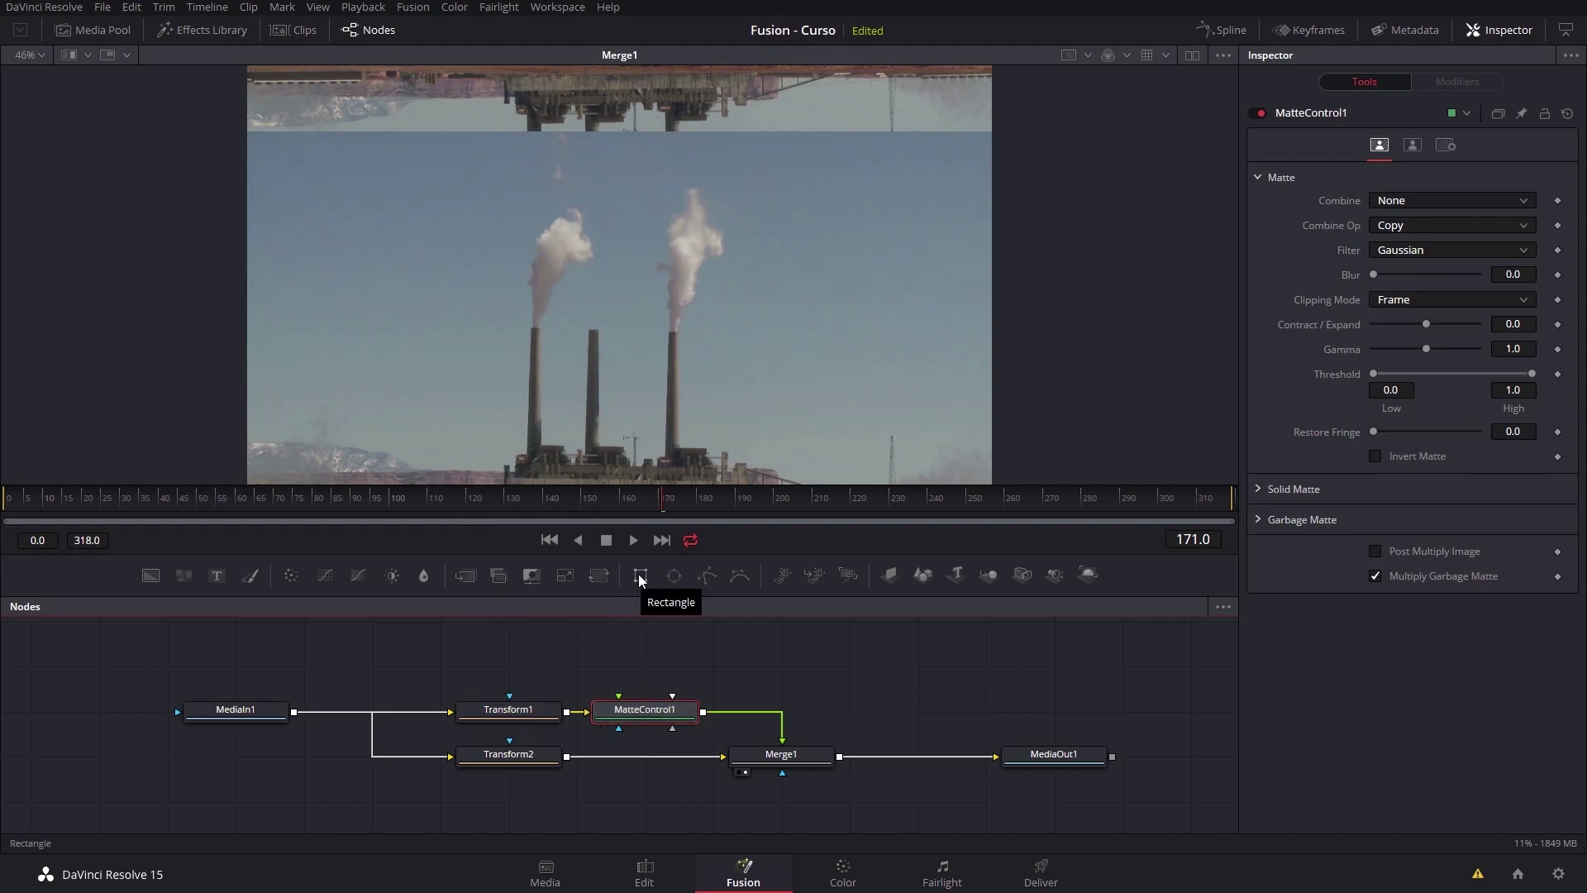
- Add a Rectangle node and connect it as MatteControl1's garbage matte input
drag(640, 580, 683, 597)
drag(642, 662, 620, 699)
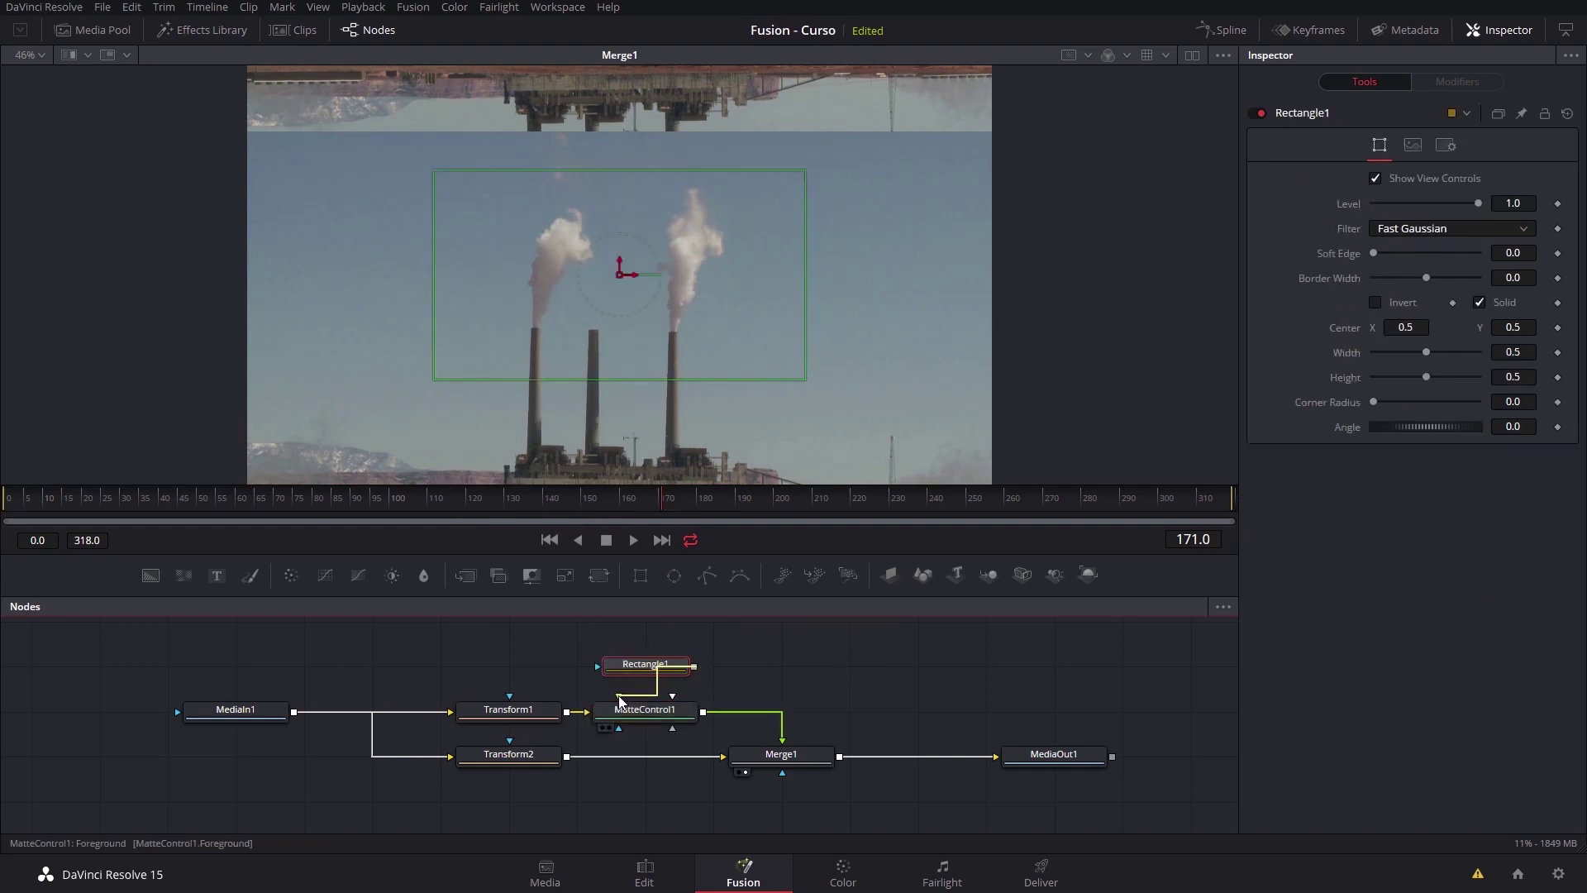
drag(694, 668, 626, 670)
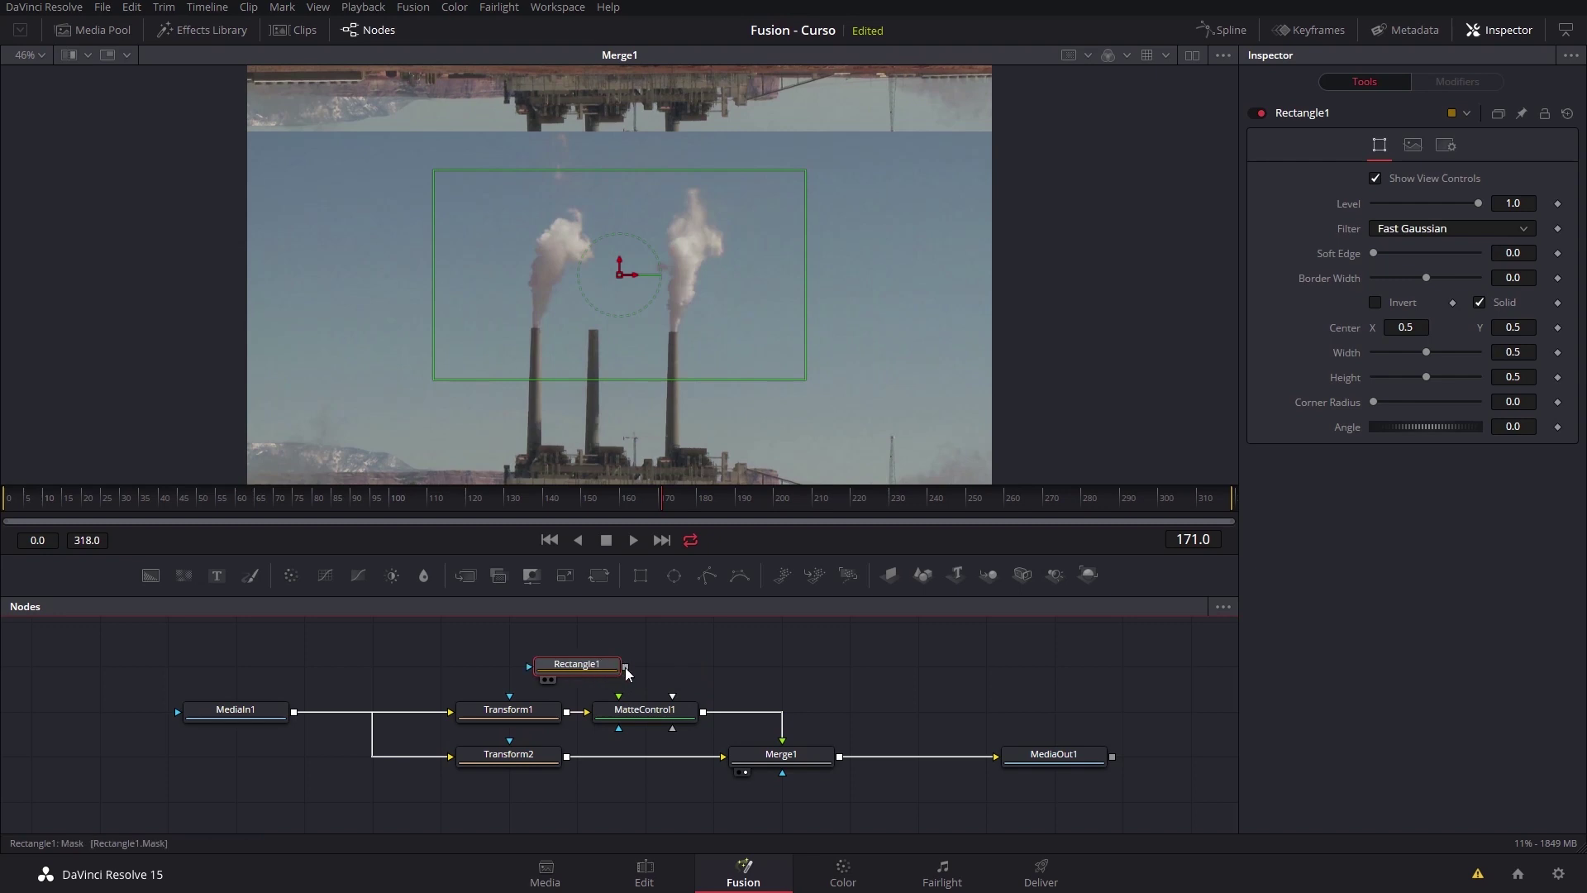
mouse_move(629, 674)
mouse_down()
mouse_move(660, 679)
mouse_move(650, 716)
mouse_up()
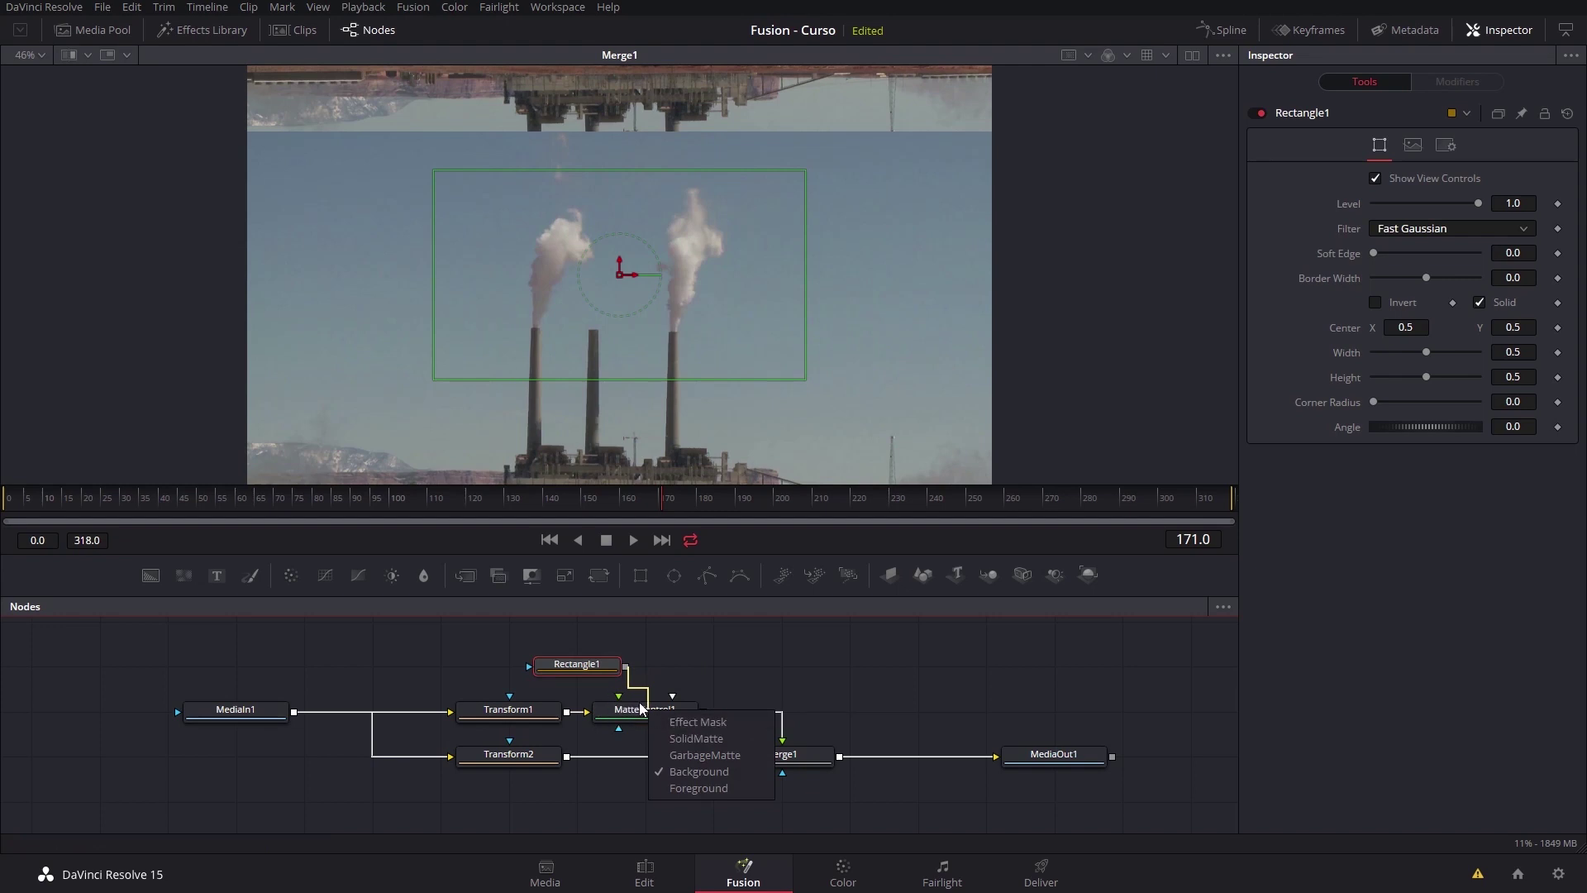
click(725, 757)
drag(581, 671, 650, 671)
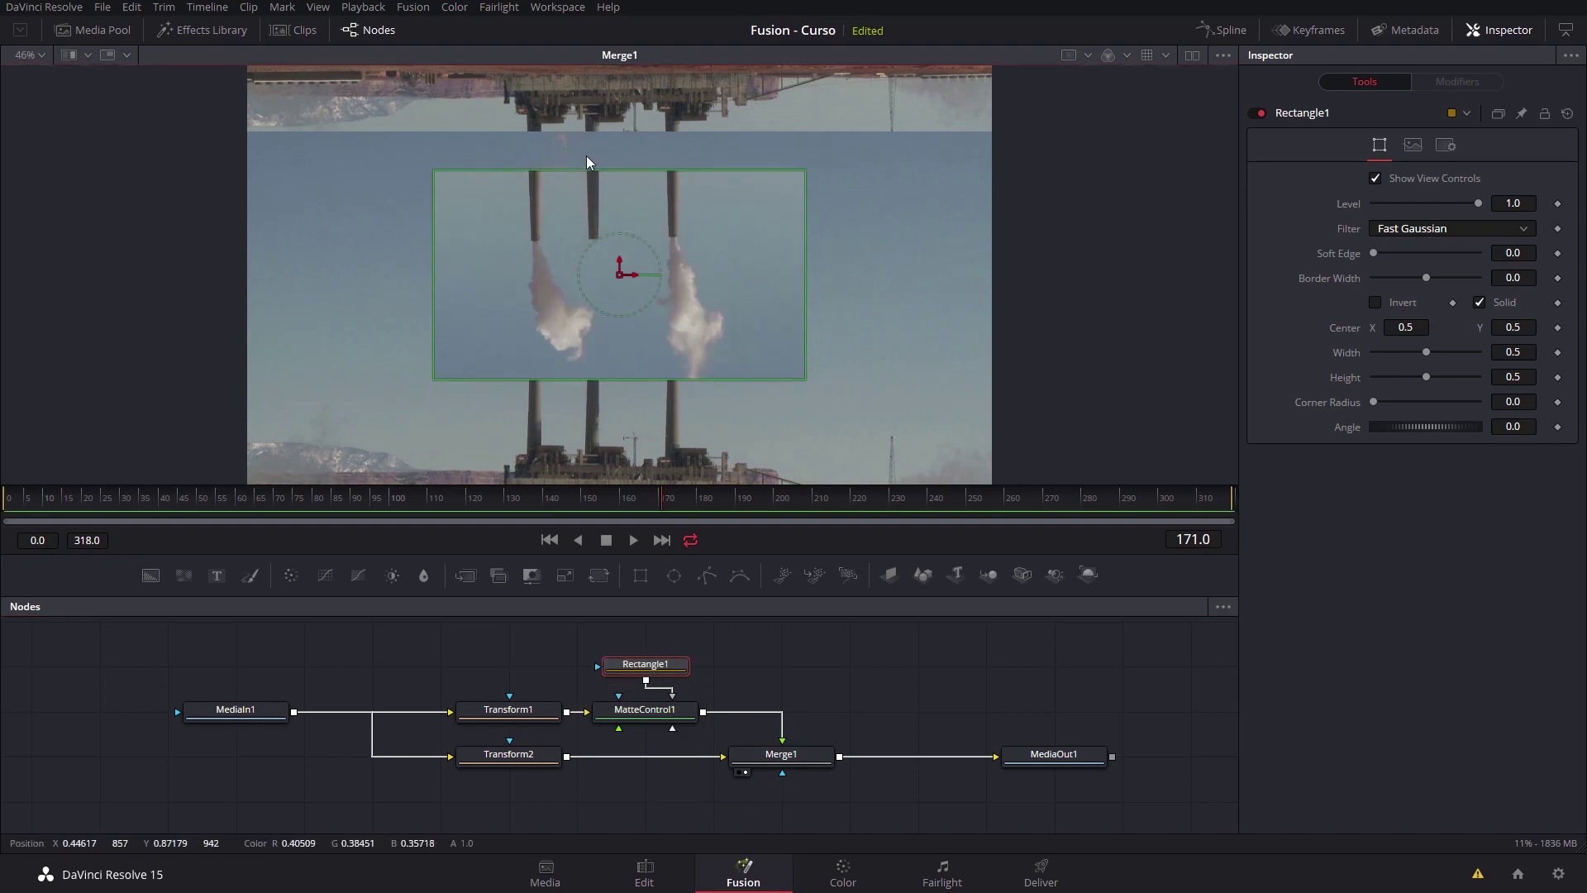
- Size the matte to 1.103774 × 0.787968 at Center Y 0.870808 with Soft Edge 0.074
drag(584, 169, 610, 109)
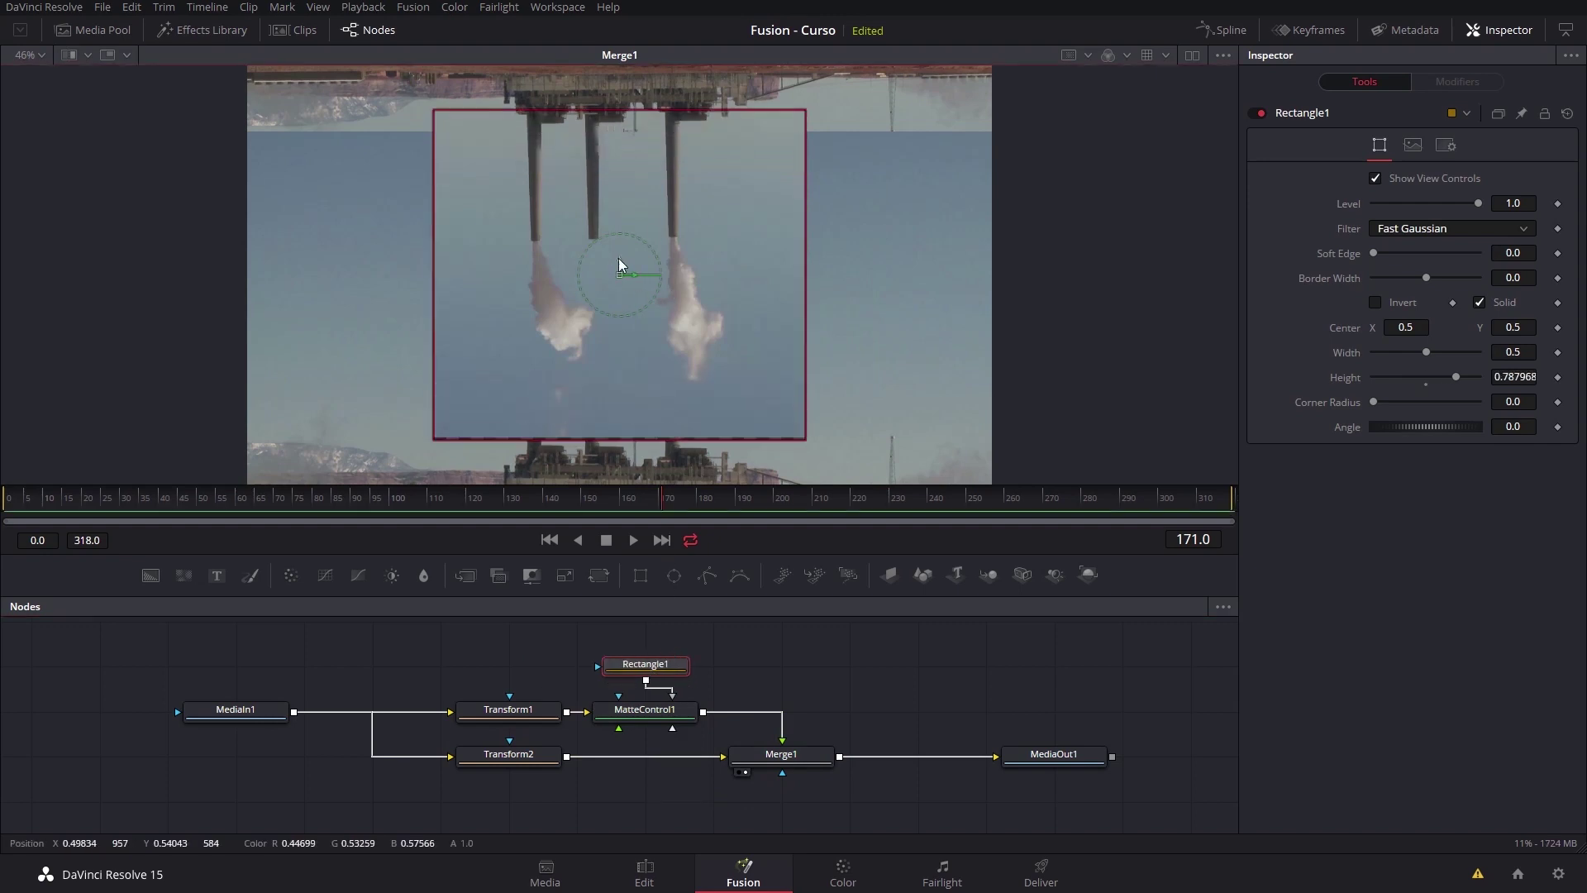
drag(620, 262, 649, 109)
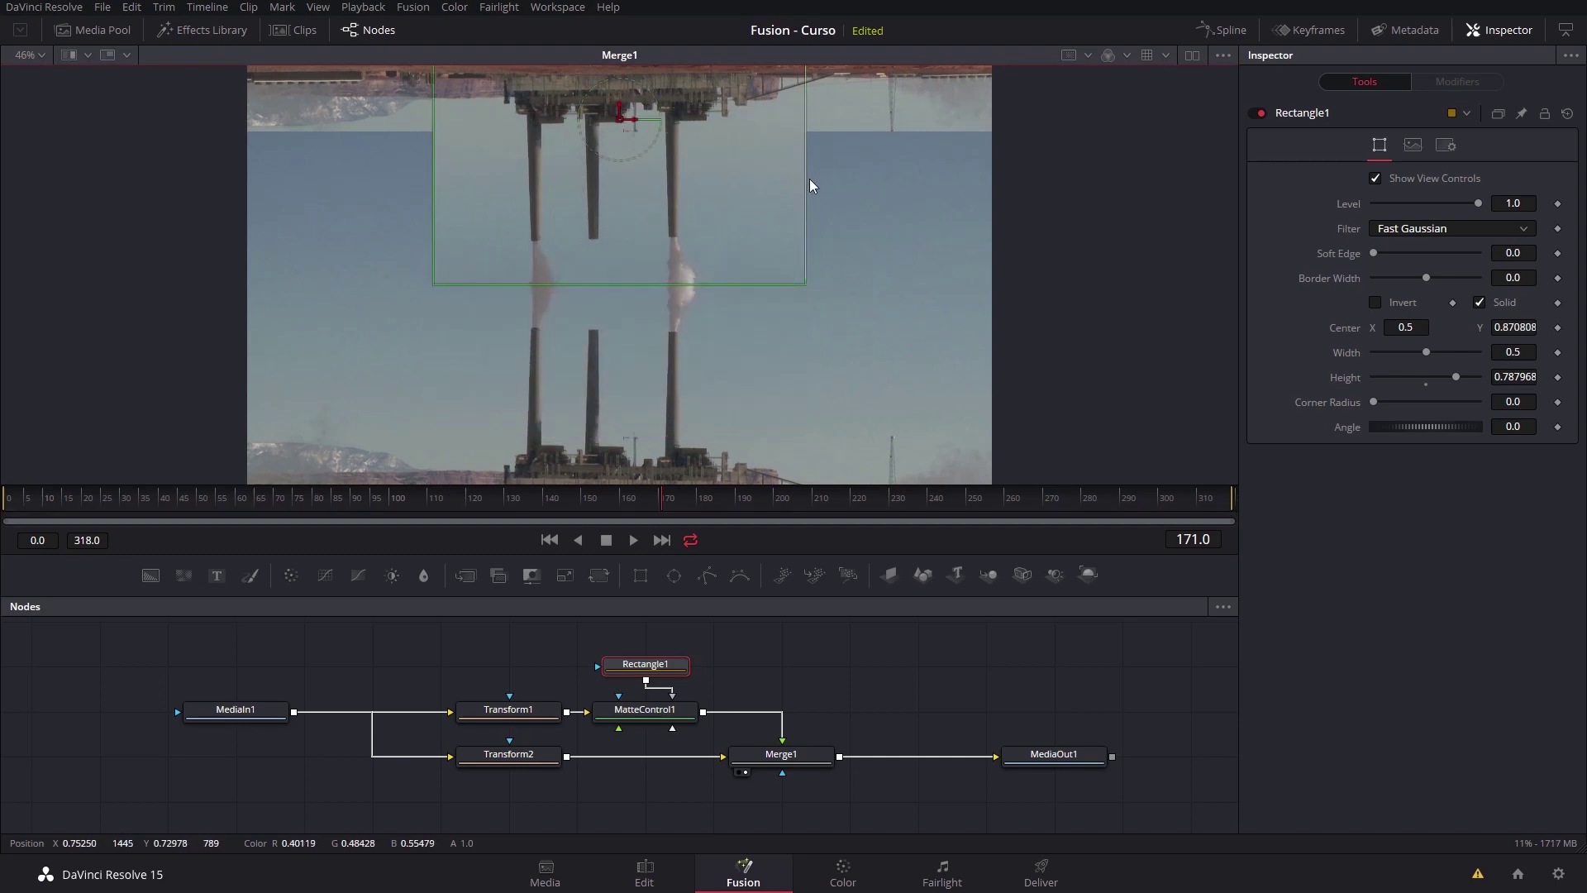
drag(807, 182, 1038, 185)
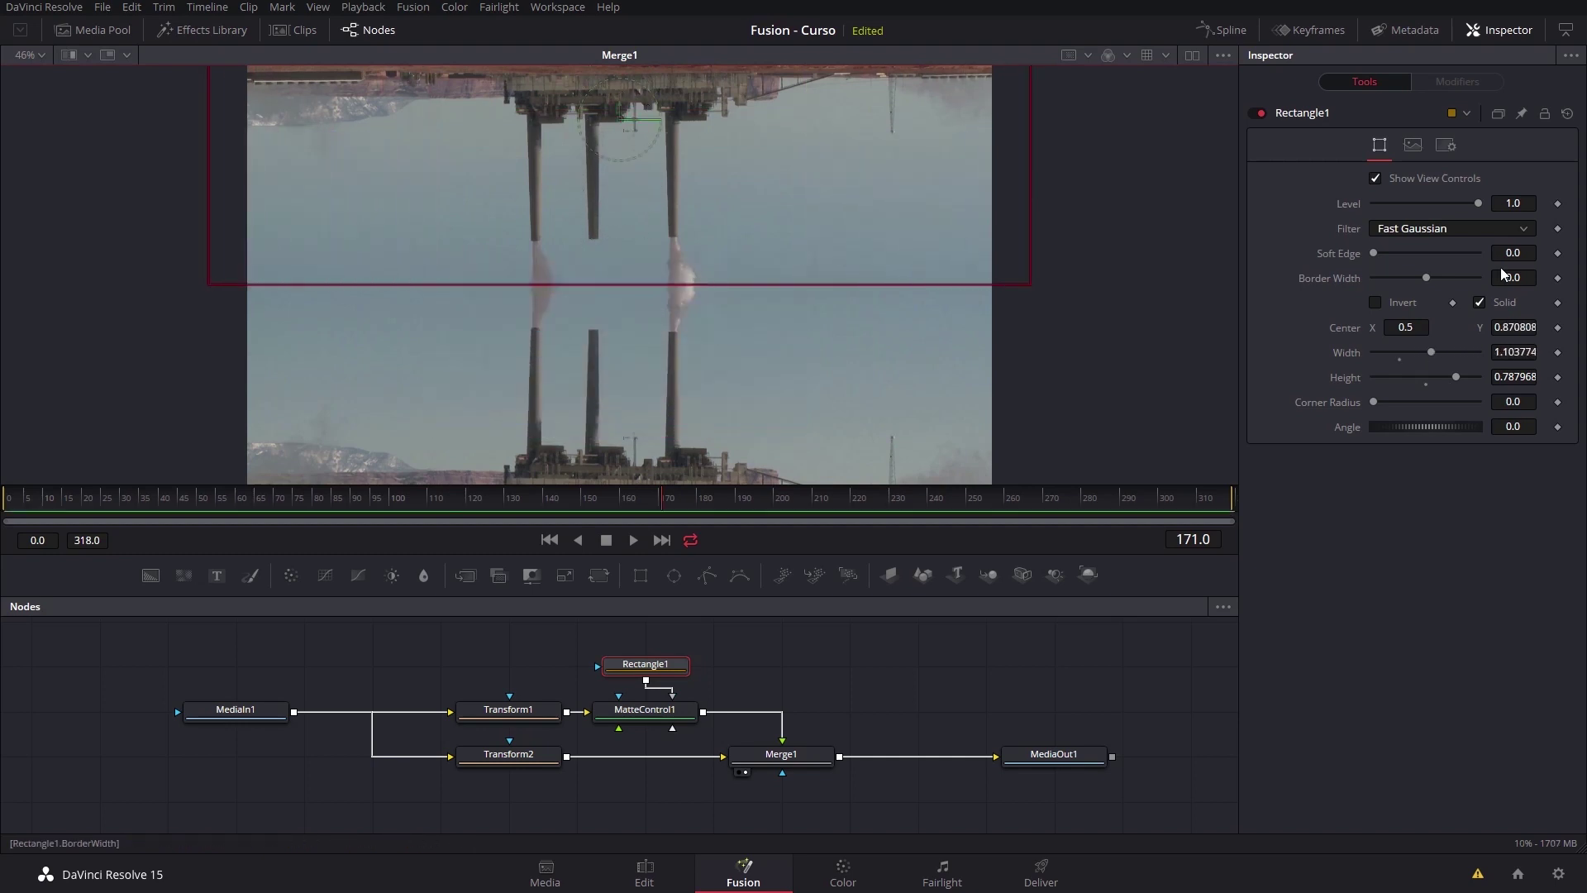
drag(1374, 253, 1413, 256)
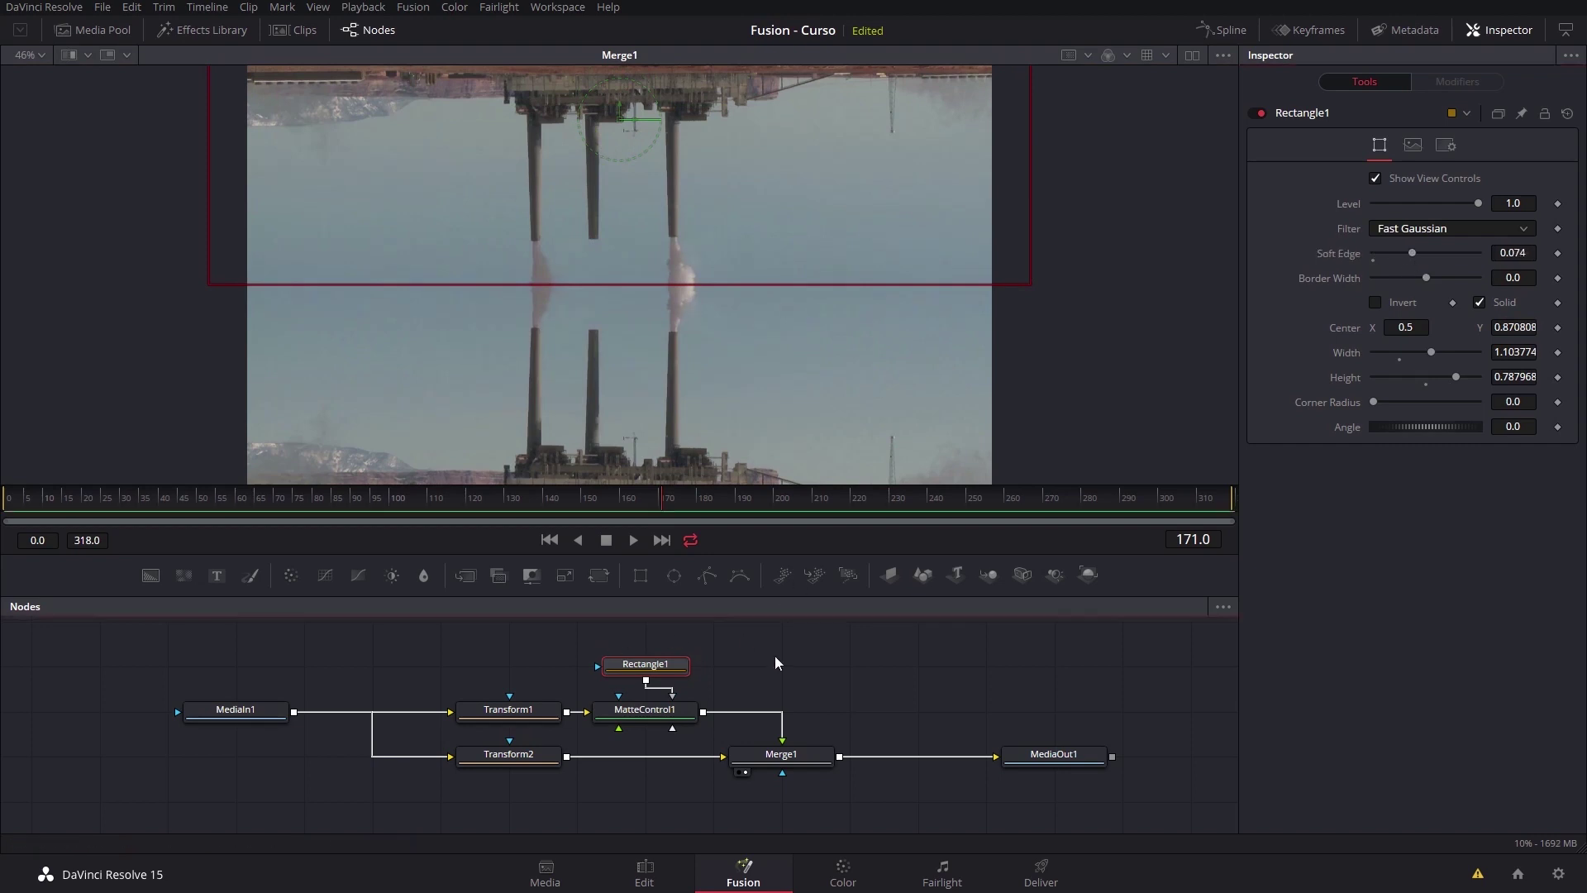
click(608, 728)
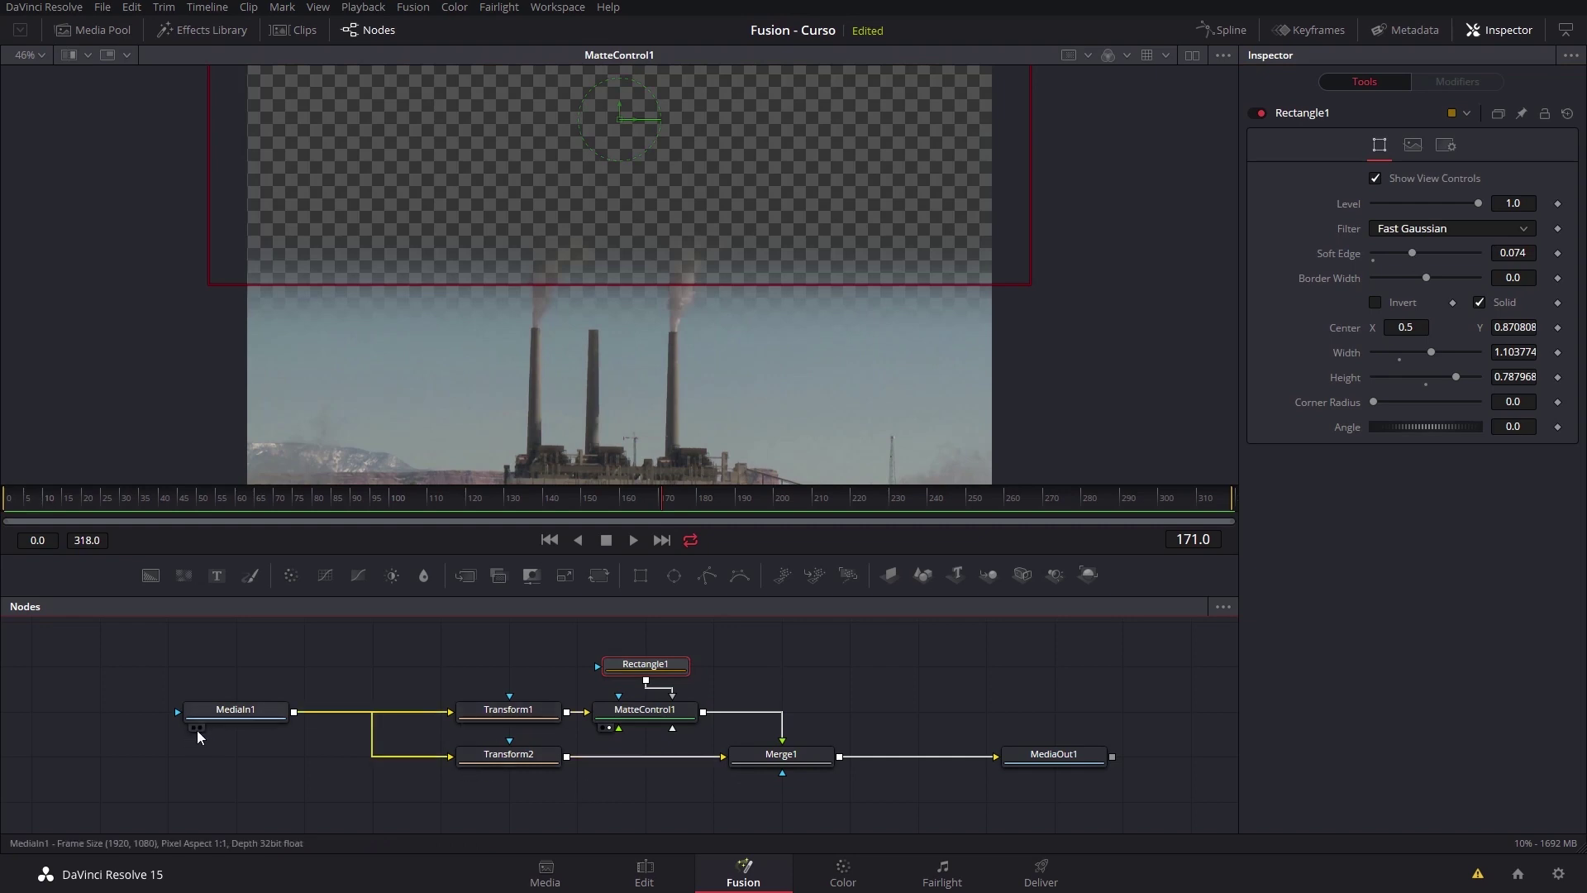
- View each node's output in turn, from MediaIn1 through MatteControl1 and Merge1 to MediaOut1
click(201, 726)
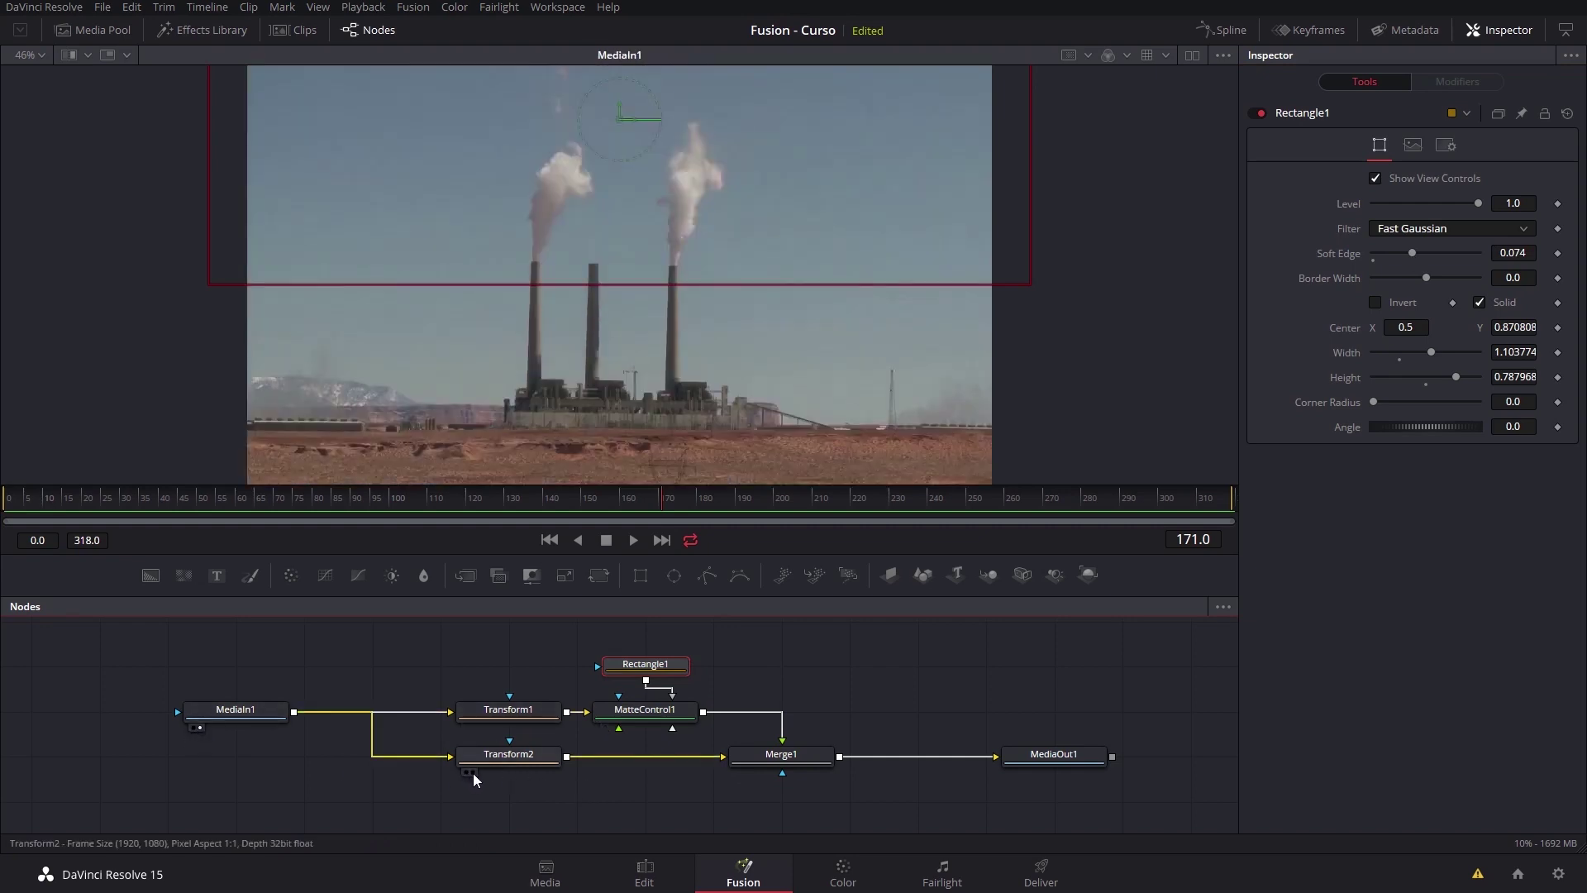
click(473, 772)
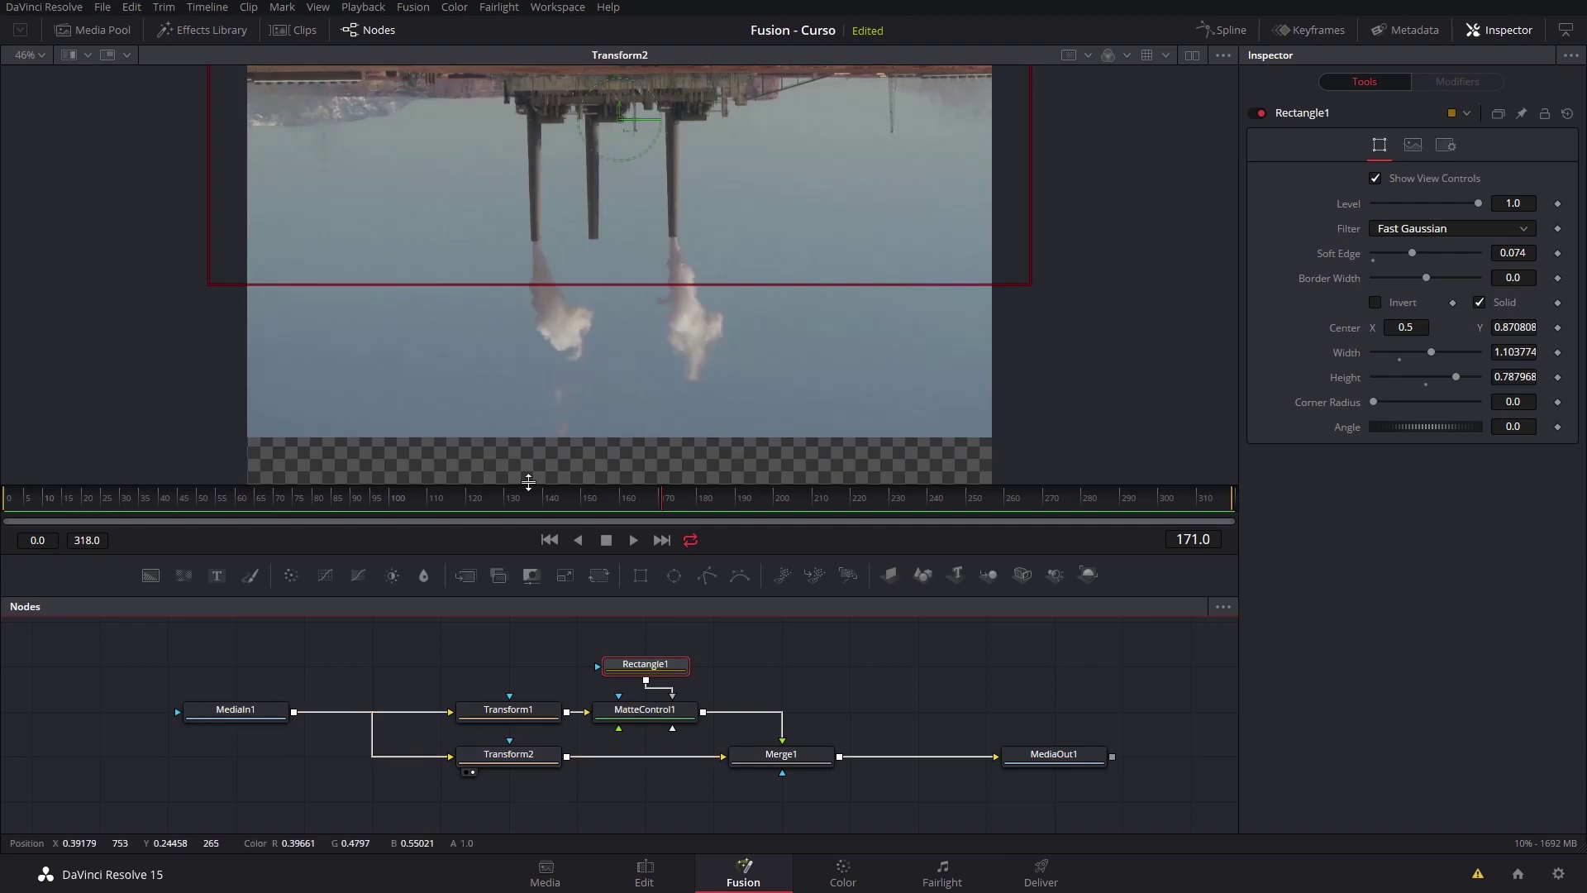
click(607, 730)
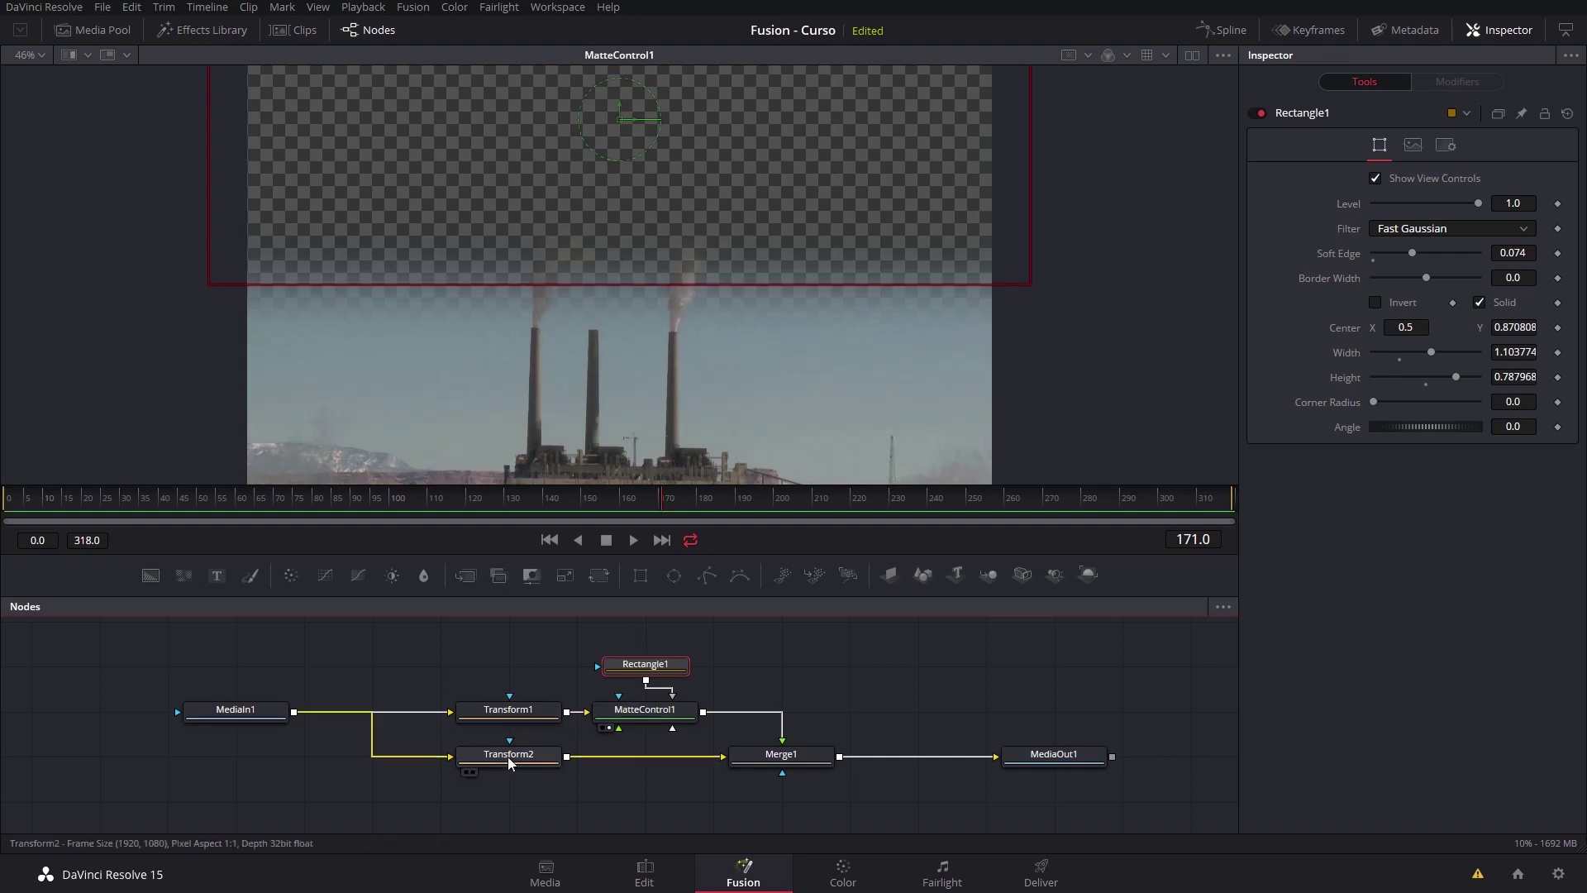
click(473, 772)
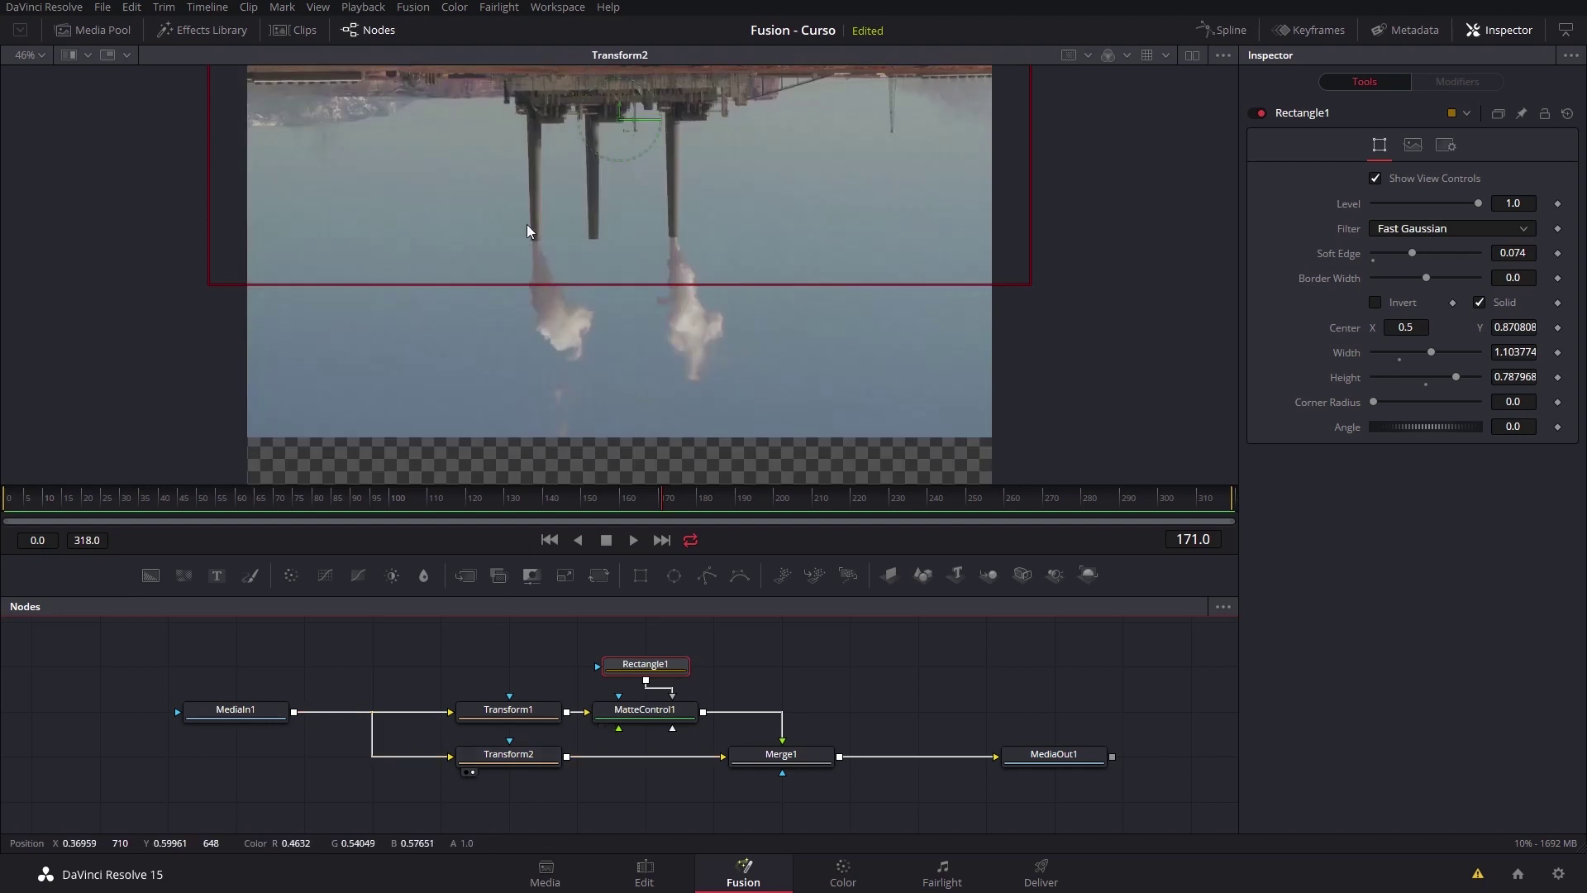
click(743, 772)
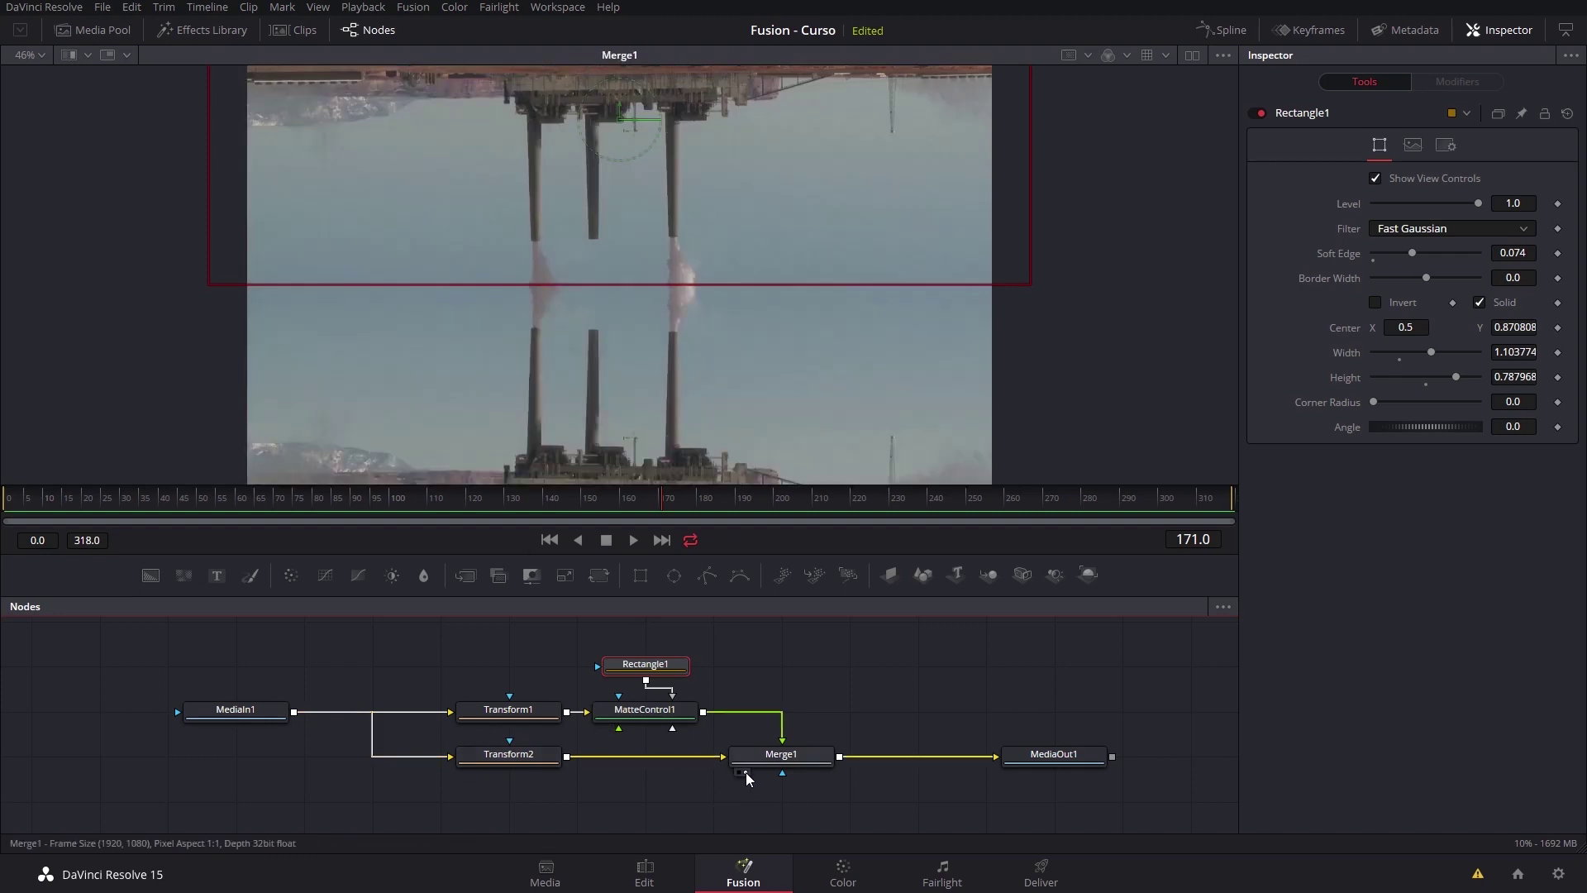
click(1015, 772)
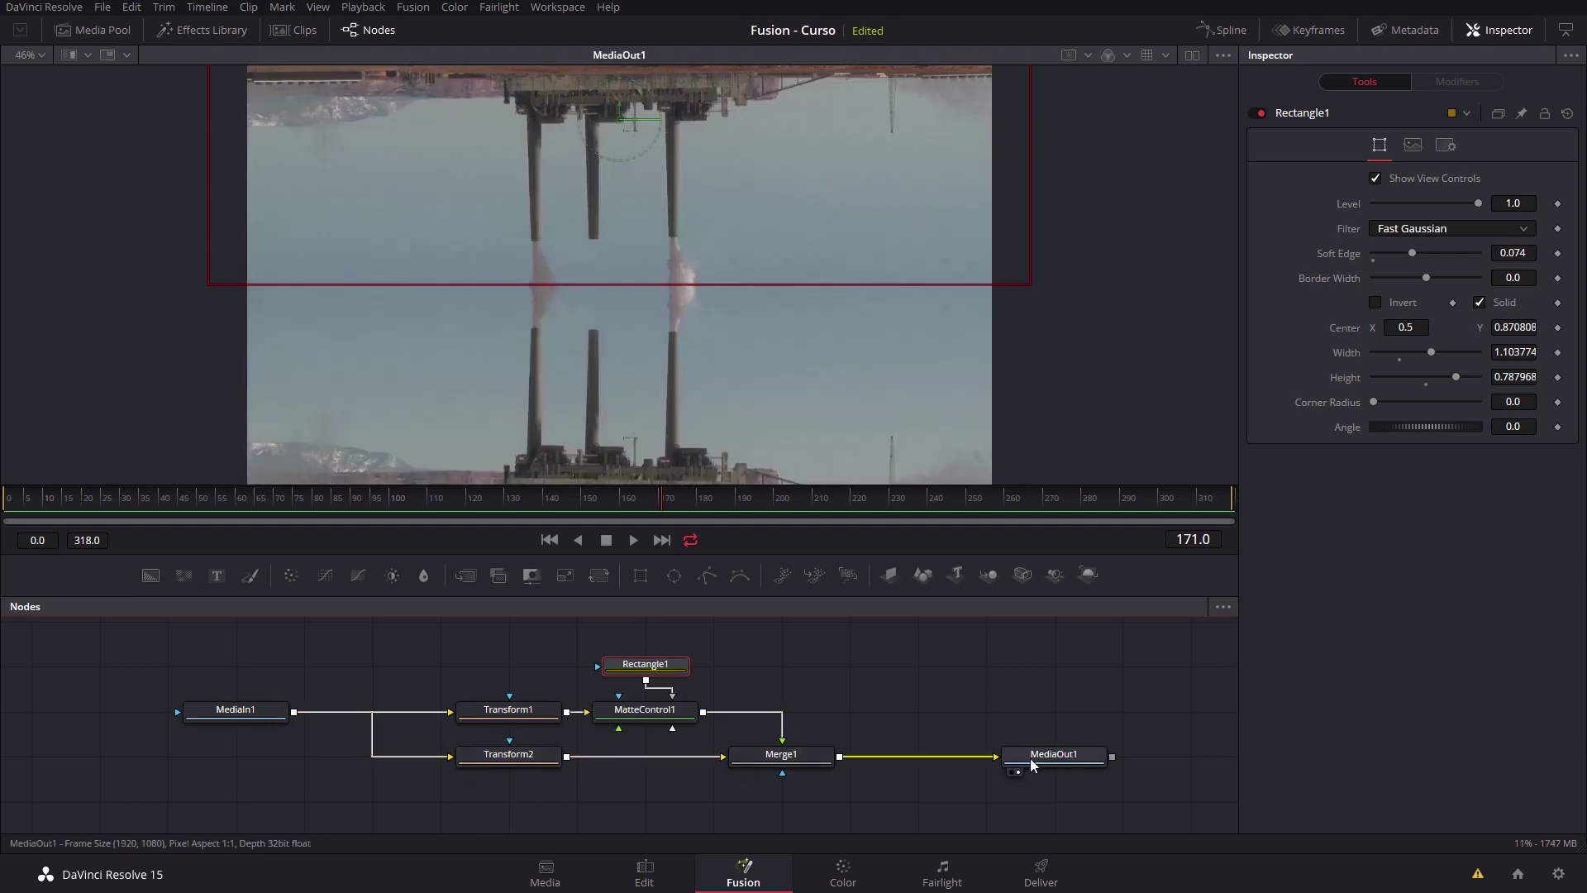
- Scrub back to an earlier frame and play the mirrored composite, then stop playback
drag(517, 499, 203, 498)
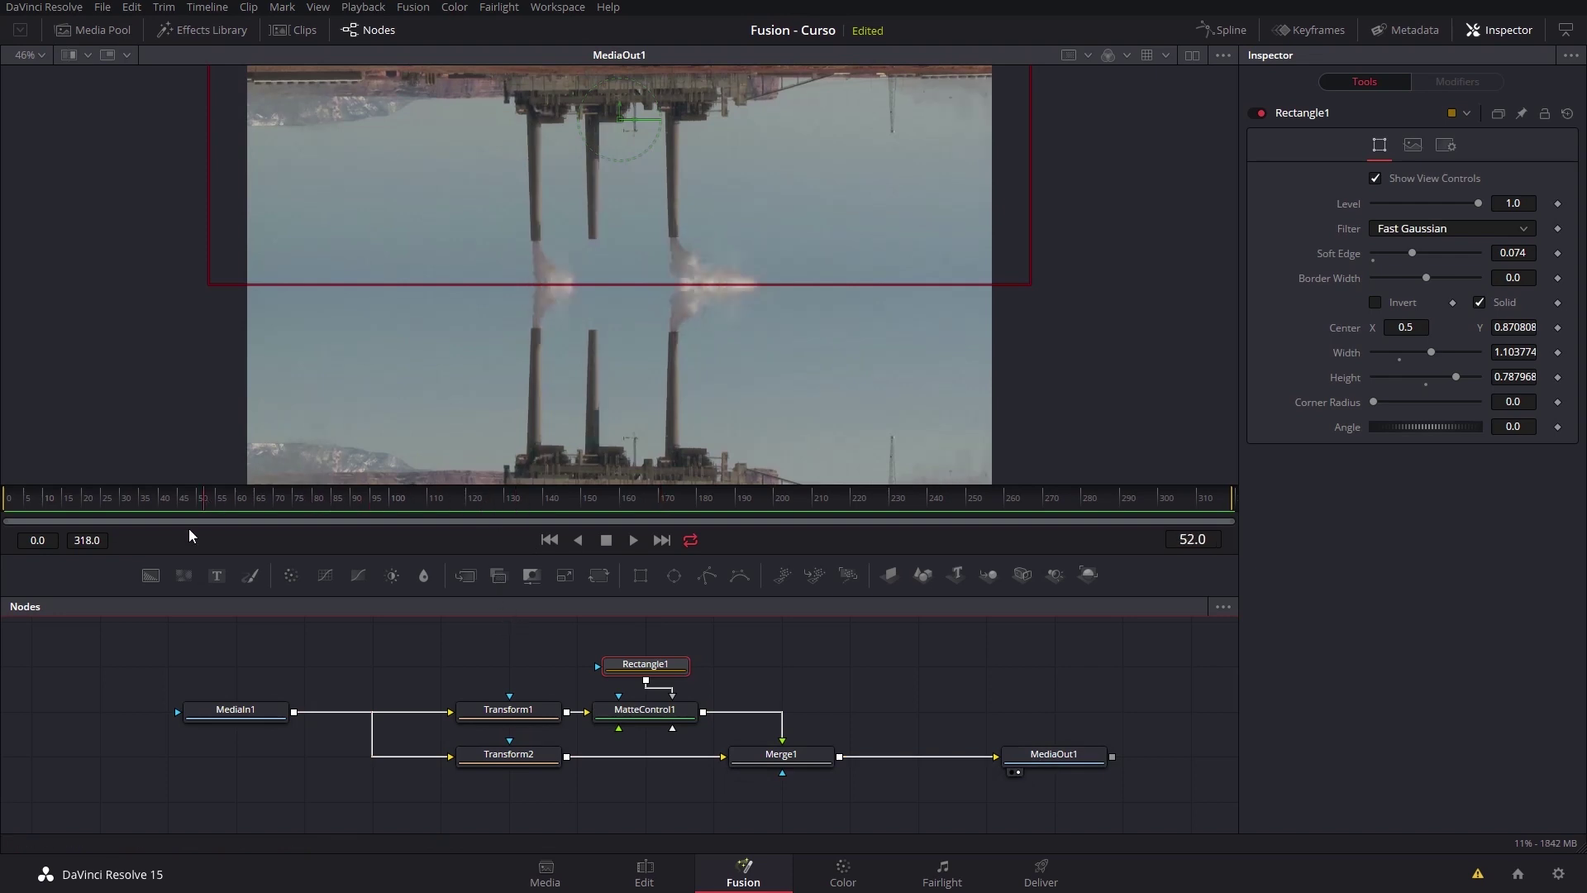
click(815, 661)
key(space)
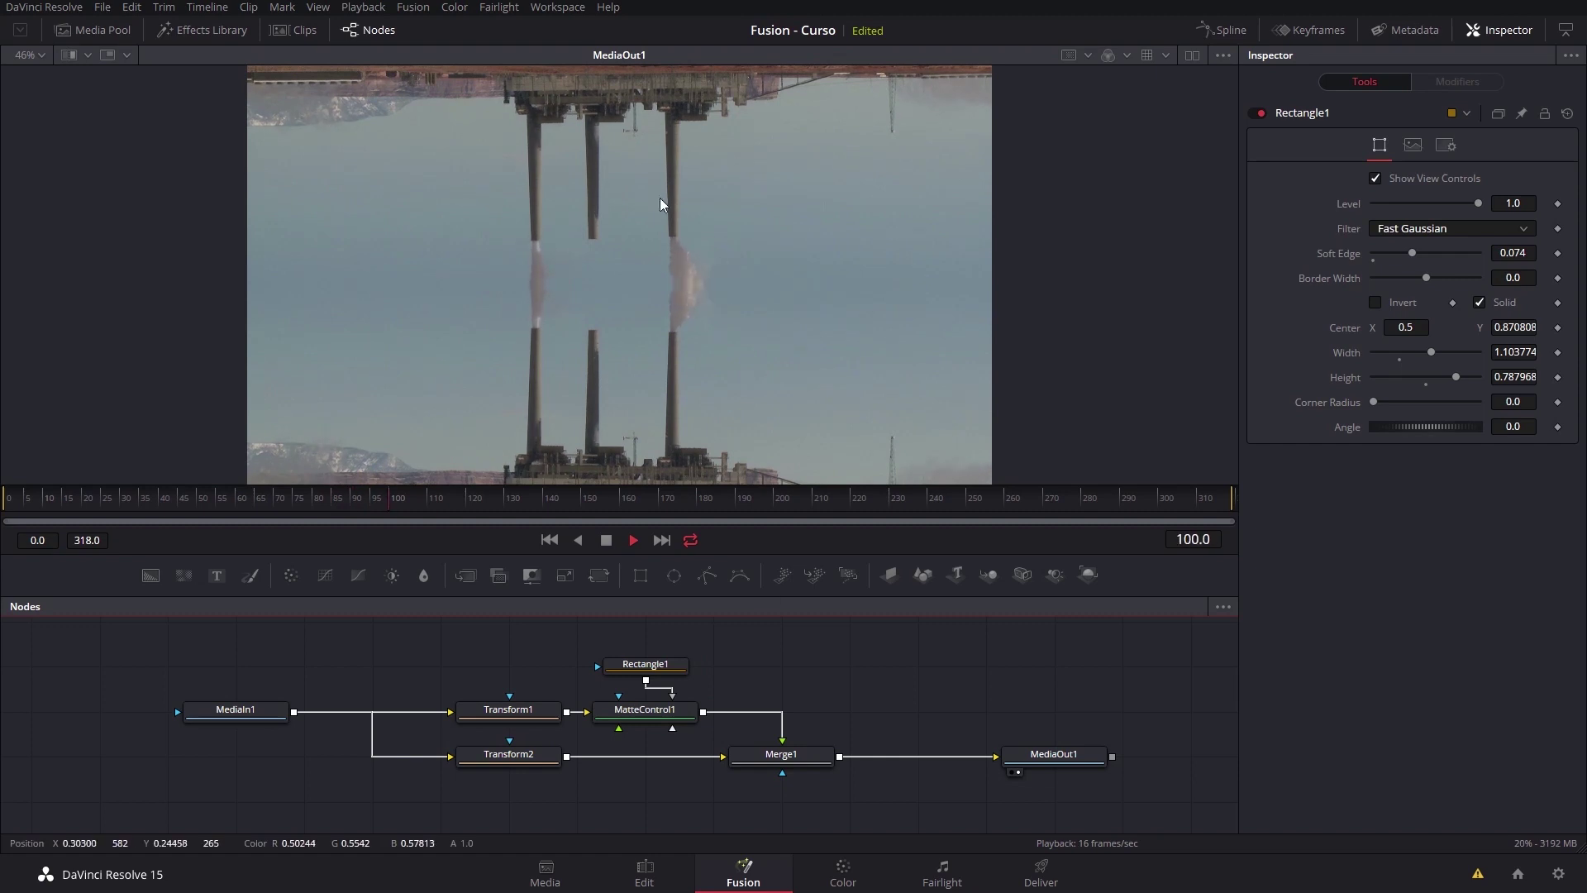
key(space)
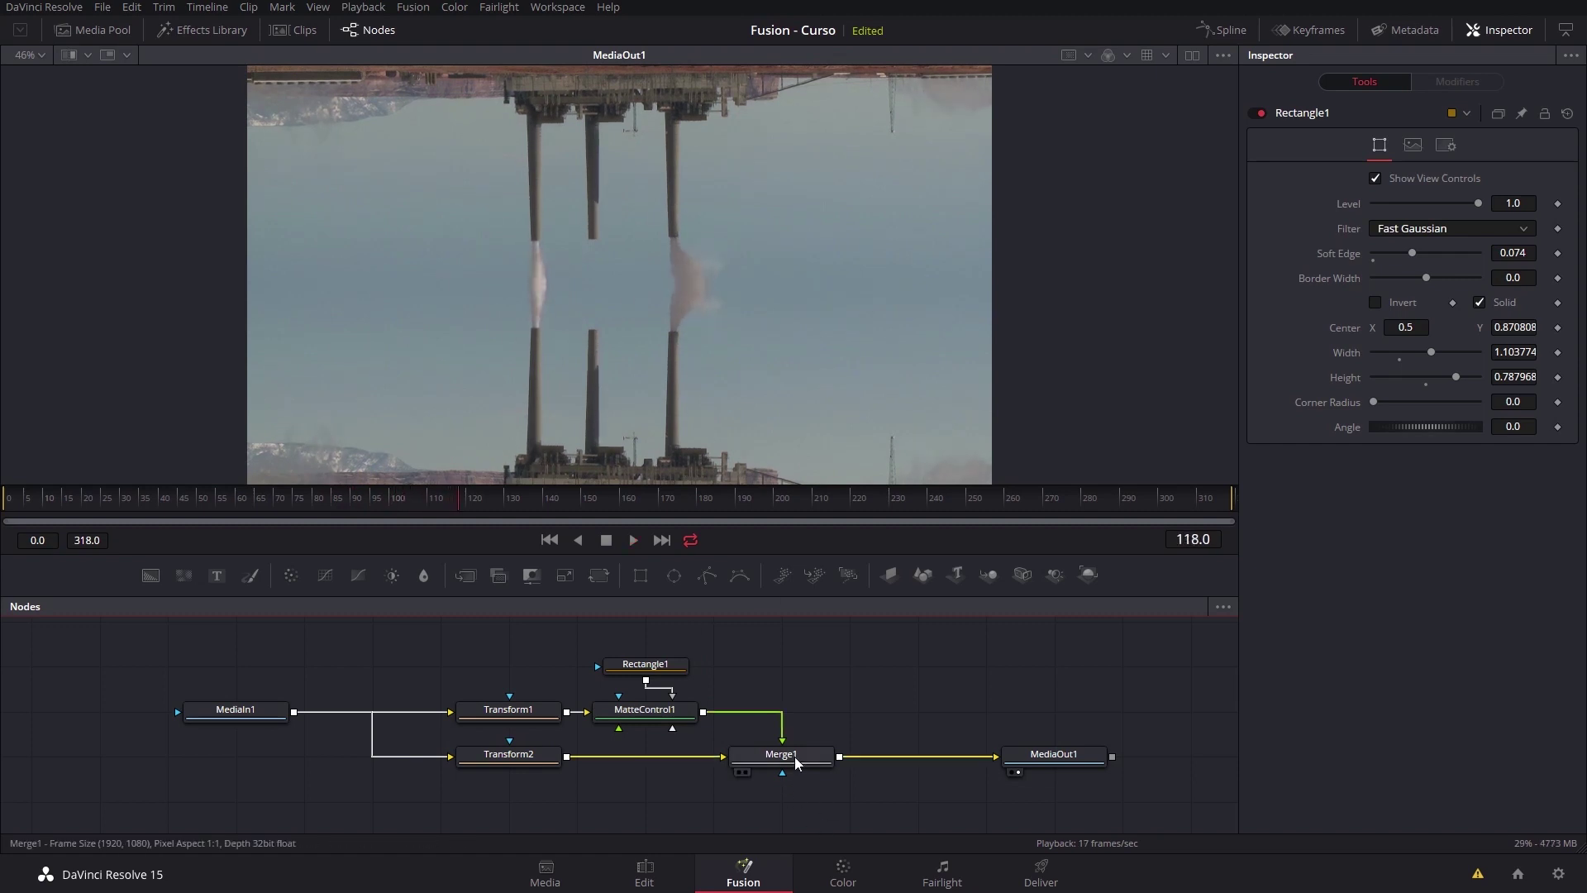
click(810, 756)
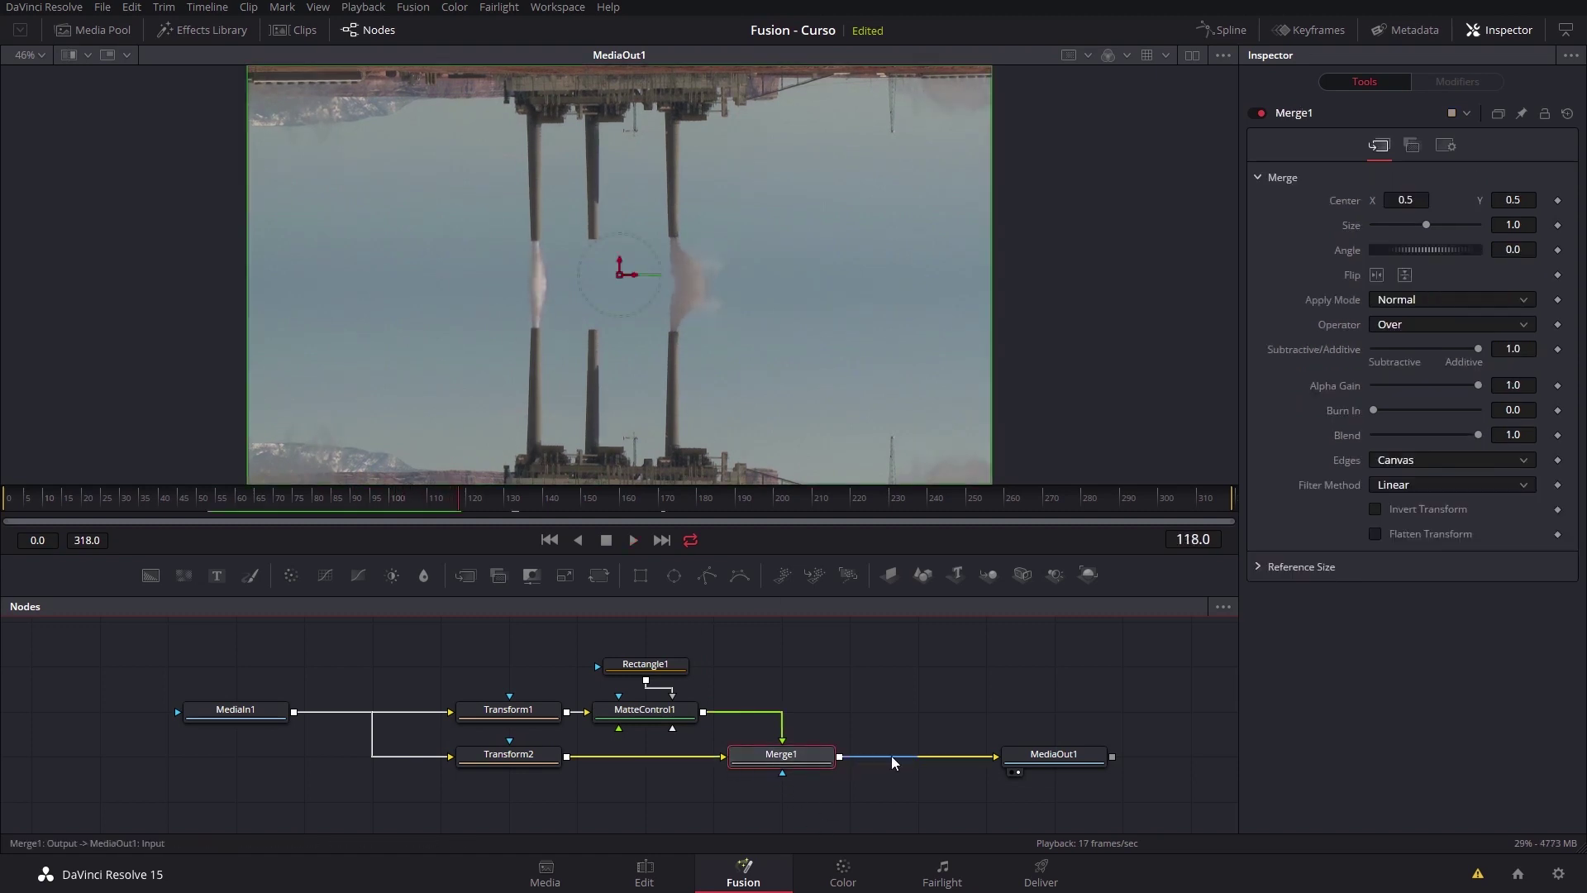